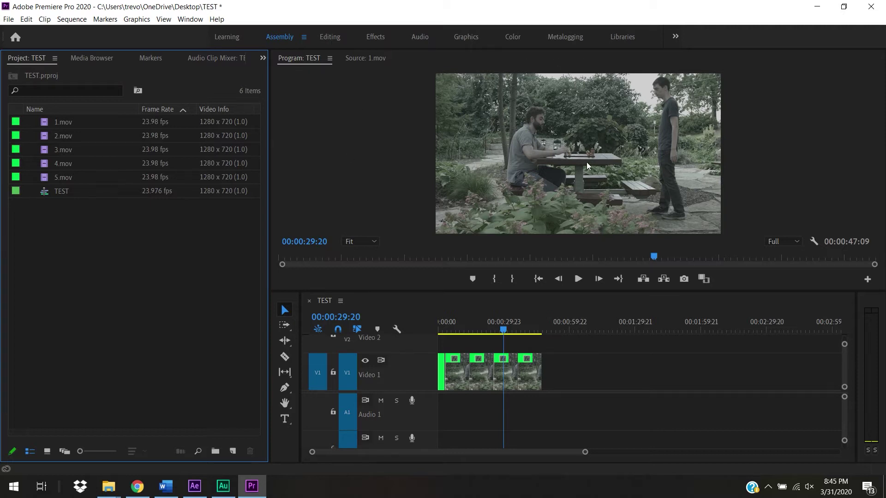
# - Delete all the clips from the Video 1 track of the TEST sequence
pyautogui.click(560, 370)
pyautogui.moveTo(560, 370); pyautogui.dragTo(397, 378)
pyautogui.press('Delete')
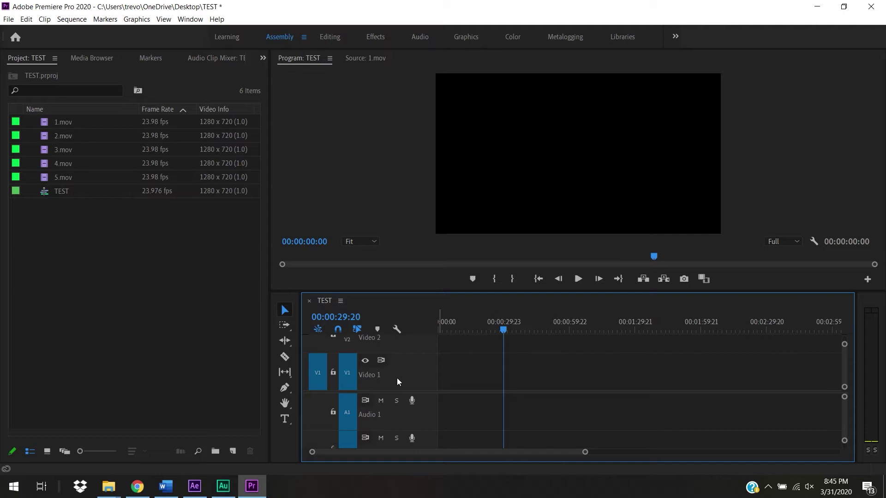
# - Open 2.mov as the source clip and mark its Out point at 00;00;23;19, once both men are seated
pyautogui.click(65, 123)
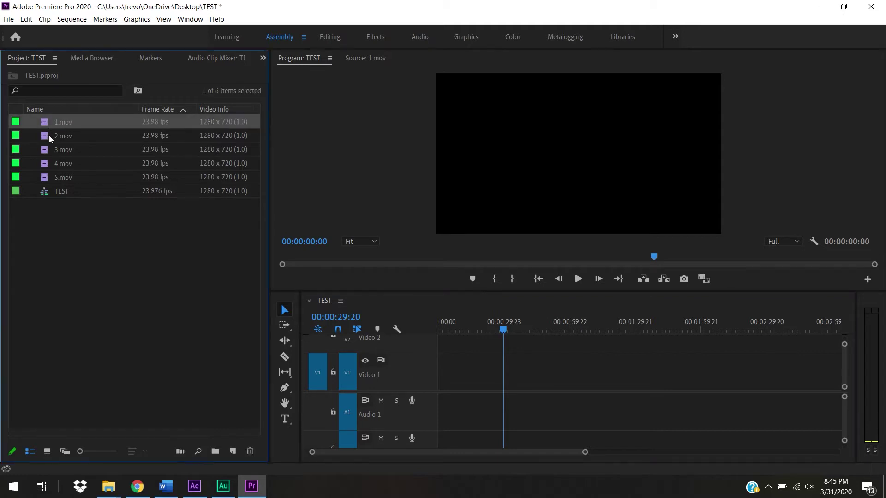
pyautogui.doubleClick(49, 134)
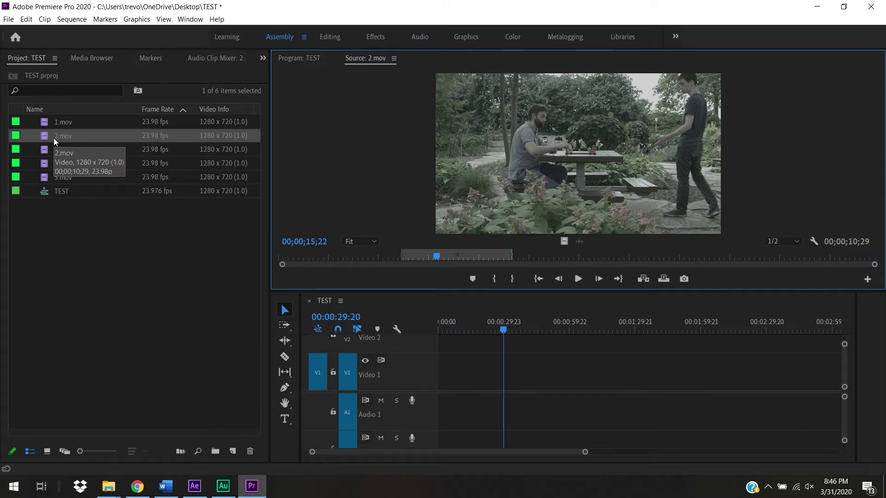
pyautogui.moveTo(452, 261); pyautogui.dragTo(518, 262)
pyautogui.press('o')
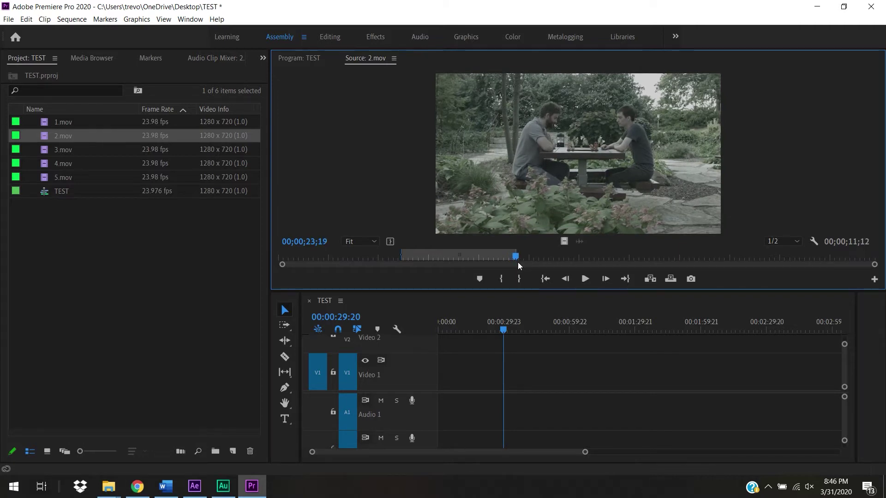
# - Open 3.mov, 1.mov, 4.mov and 5.mov one by one in the Source Monitor to check their shots
pyautogui.doubleClick(46, 152)
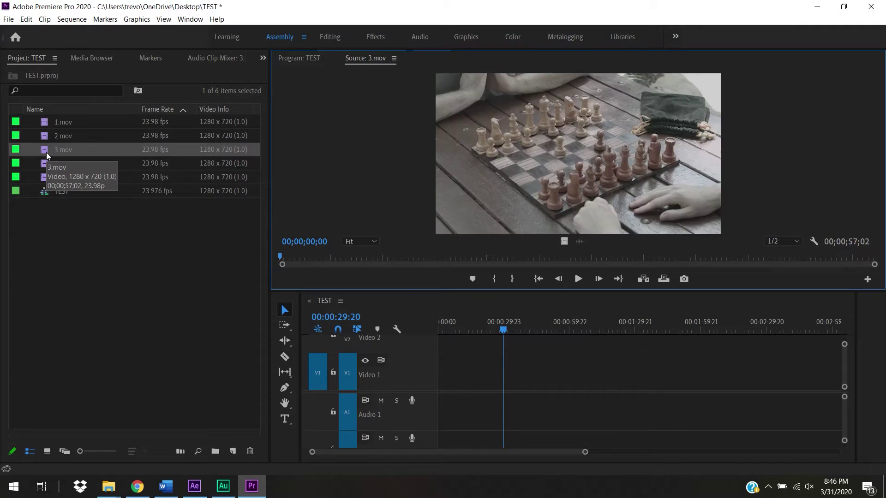
pyautogui.doubleClick(47, 125)
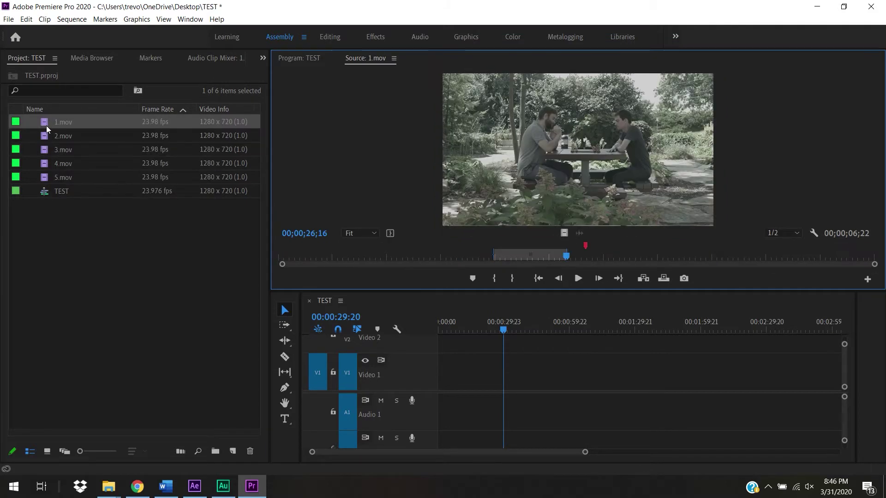
pyautogui.doubleClick(47, 163)
pyautogui.doubleClick(47, 177)
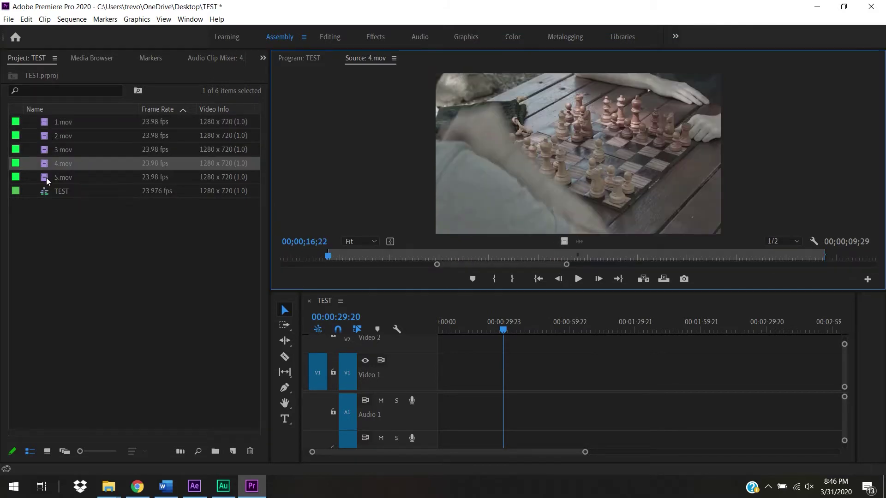
# - Import clips 34 through 41 from the Chess Scene folder into the project
pyautogui.click(62, 294)
pyautogui.doubleClick(62, 290)
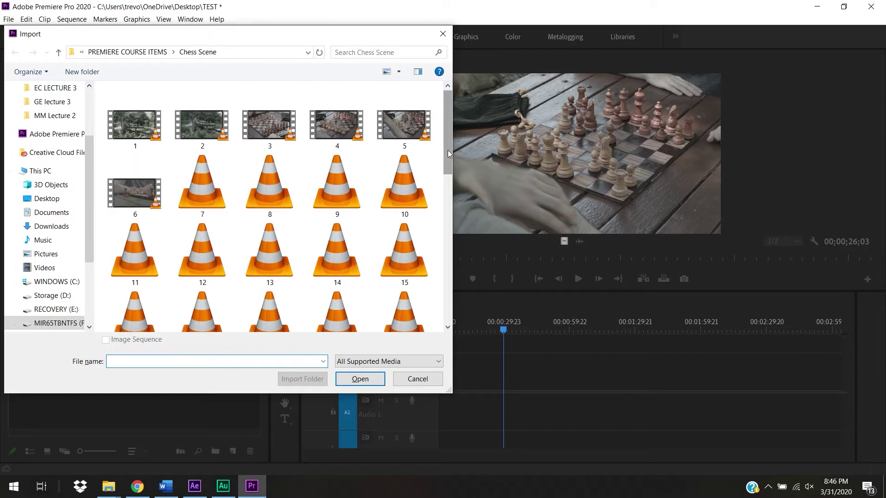
pyautogui.moveTo(449, 157); pyautogui.dragTo(458, 277)
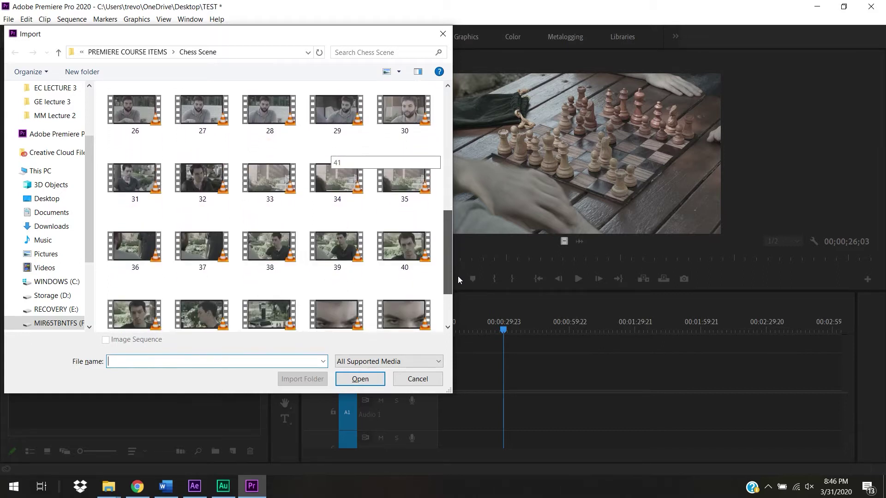
pyautogui.moveTo(458, 276); pyautogui.dragTo(458, 282)
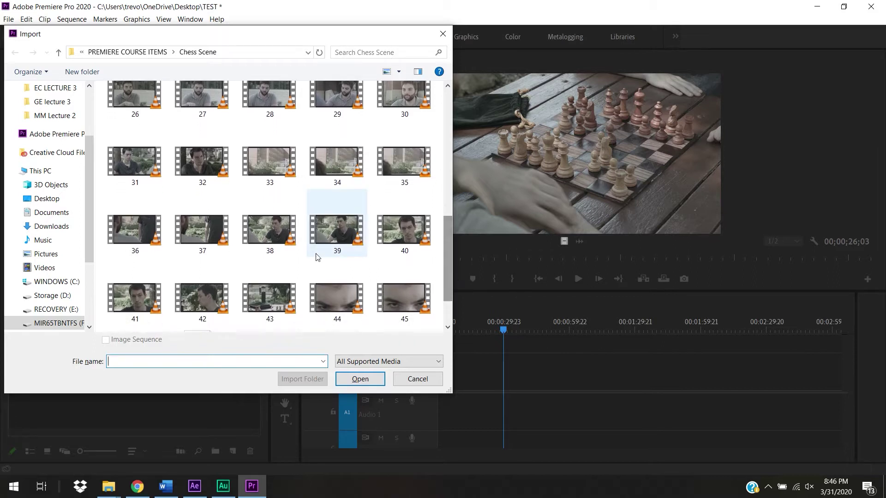
pyautogui.click(324, 241)
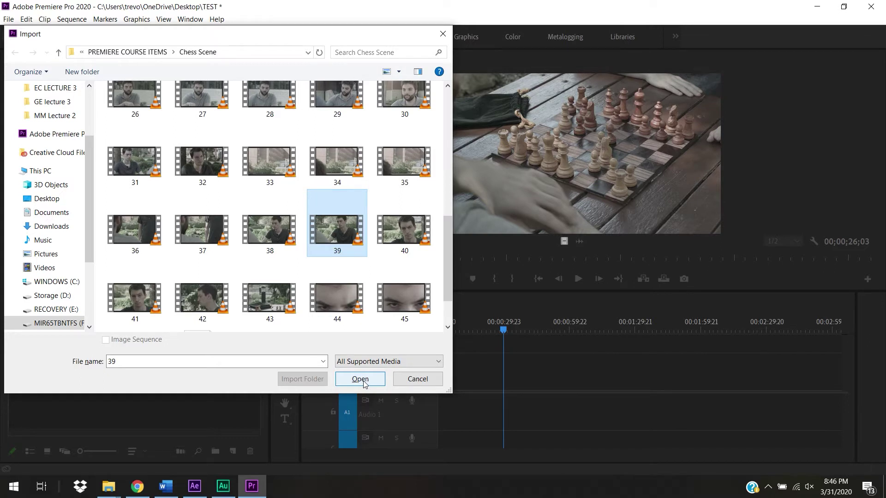
pyautogui.click(266, 228)
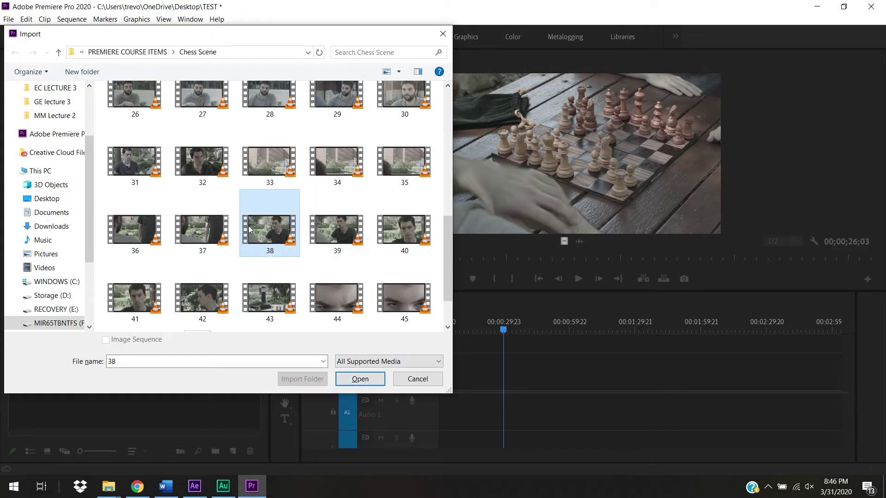
pyautogui.click(191, 229)
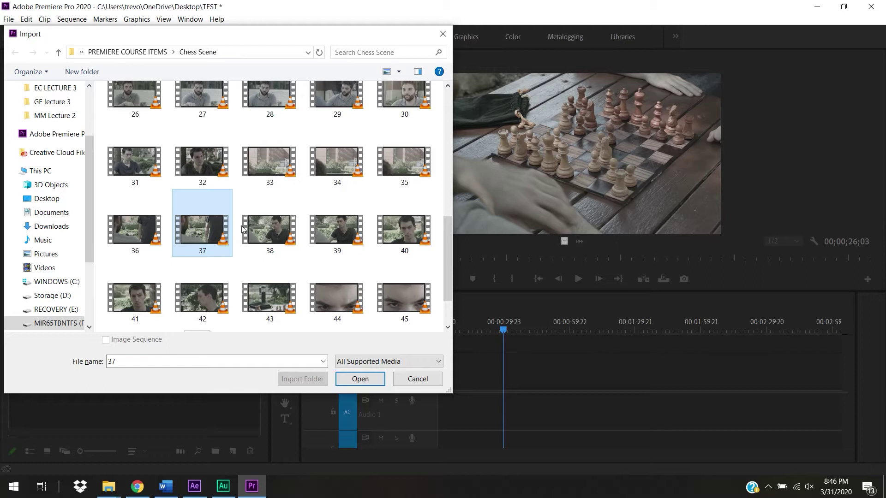
pyautogui.keyDown('ctrl'); pyautogui.click(256, 229); pyautogui.keyUp('ctrl')
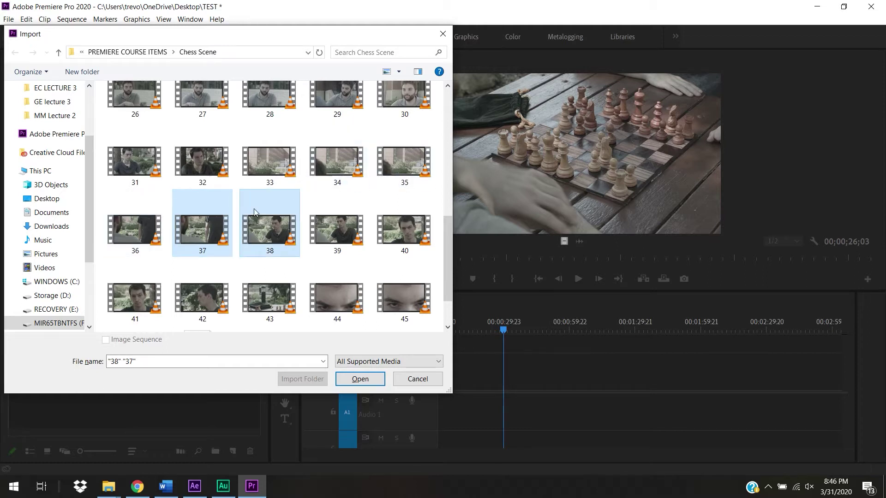
pyautogui.click(325, 174)
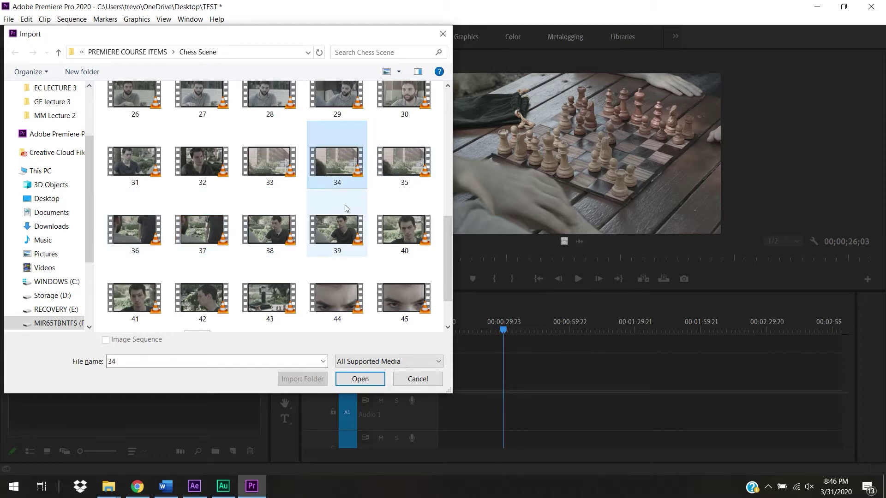
pyautogui.keyDown('shift'); pyautogui.click(137, 301); pyautogui.keyUp('shift')
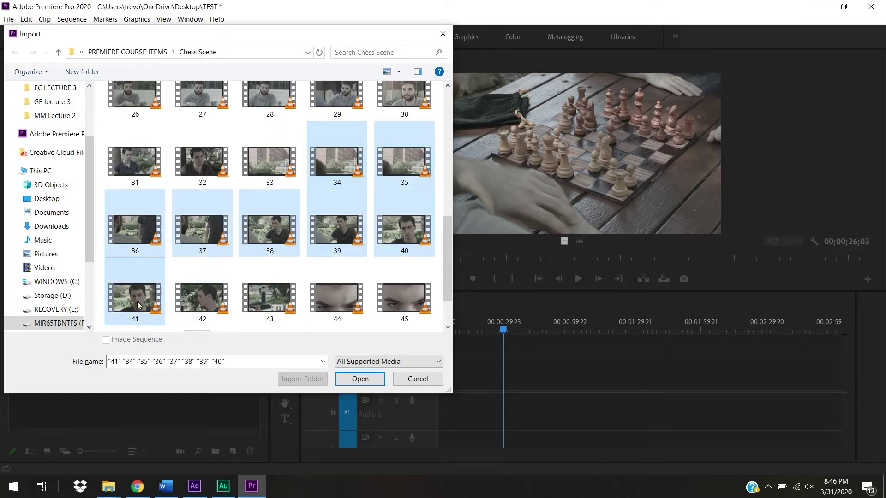
pyautogui.click(348, 380)
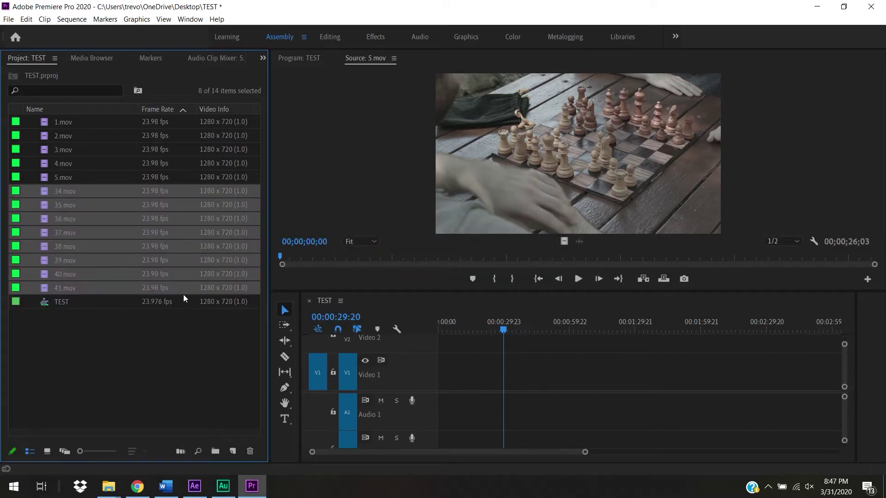
# - Review the end of 2.mov and preview 34.mov and 35.mov as candidates for the following shot
pyautogui.click(49, 192)
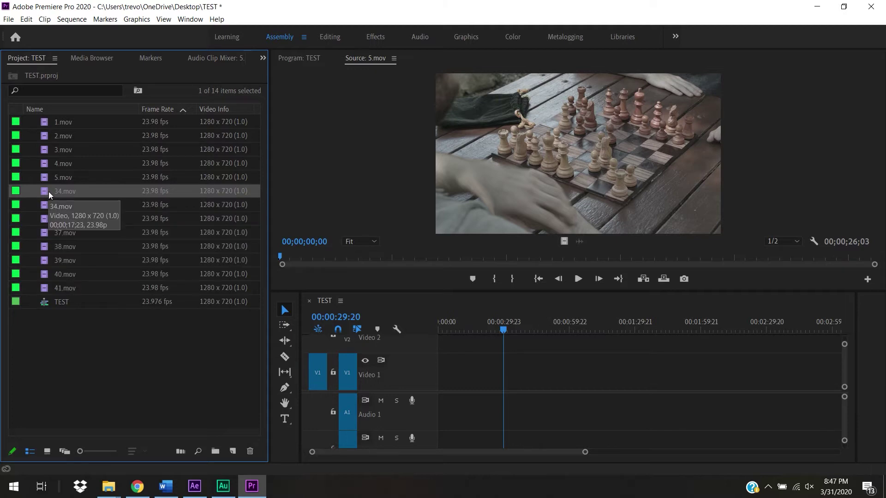
pyautogui.doubleClick(45, 136)
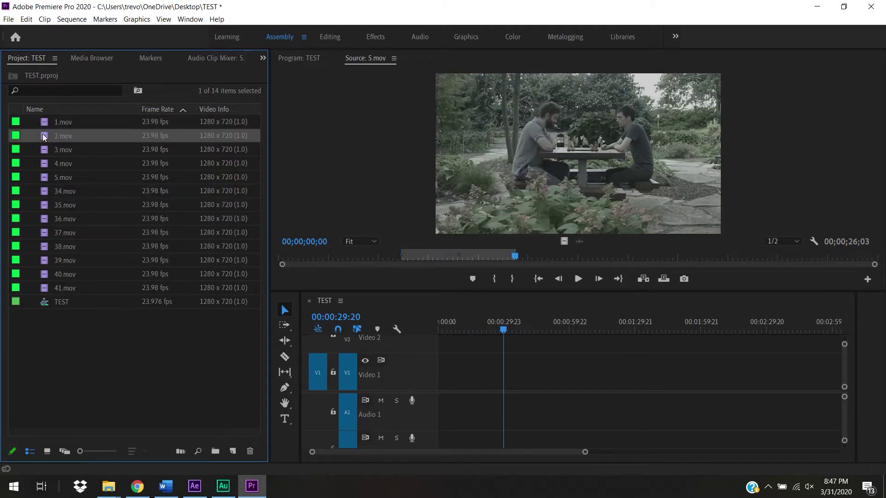
pyautogui.moveTo(516, 257)
pyautogui.mouseDown()
pyautogui.moveTo(402, 252)
pyautogui.moveTo(518, 257)
pyautogui.mouseUp()
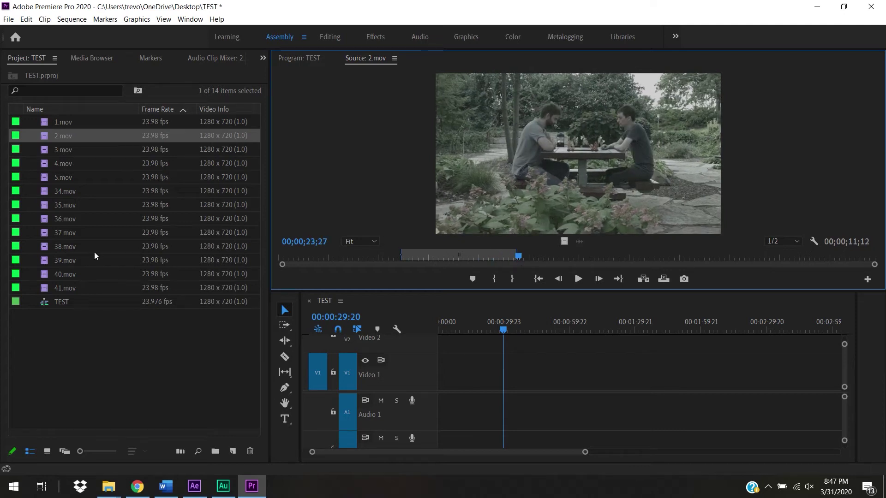
pyautogui.doubleClick(46, 192)
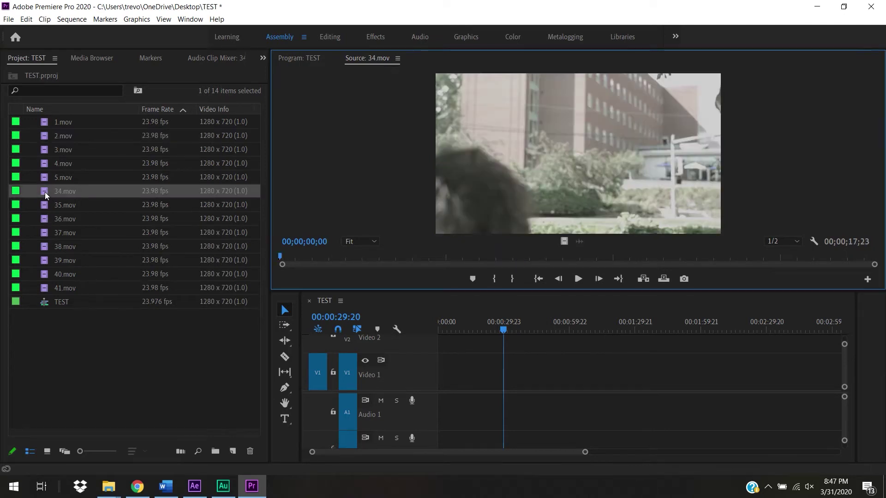
pyautogui.moveTo(324, 257); pyautogui.dragTo(832, 281)
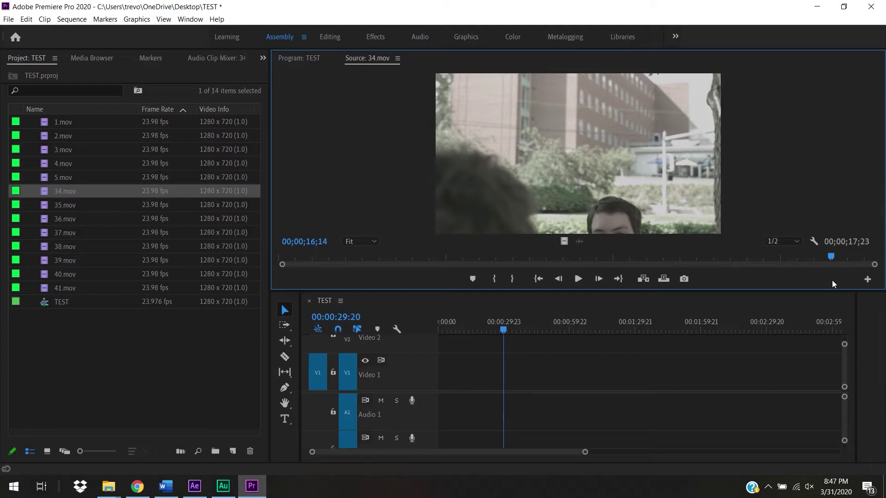
pyautogui.doubleClick(40, 206)
# - Show the project clips as thumbnails in icon view, sized so that two fit per row
pyautogui.click(50, 449)
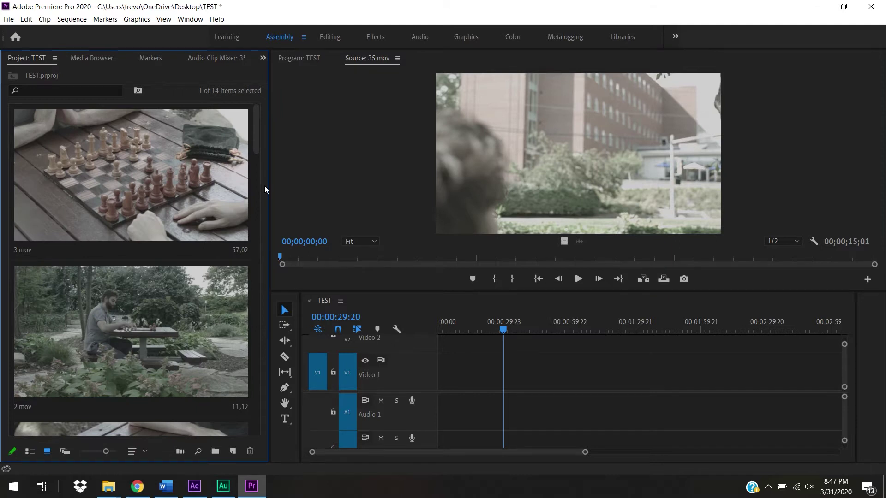
pyautogui.moveTo(259, 141); pyautogui.dragTo(262, 277)
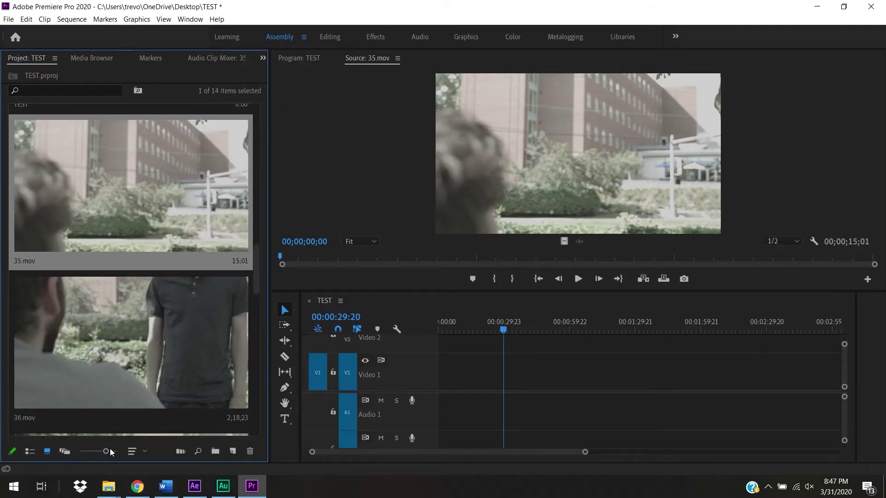
pyautogui.moveTo(104, 451); pyautogui.dragTo(93, 452)
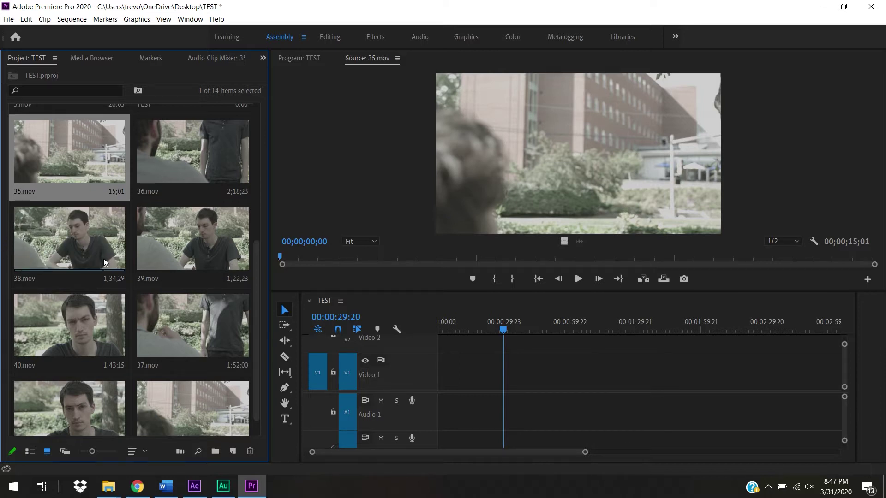
# - Scrub through 38.mov and 36.mov in the Source Monitor to examine the over-the-shoulder shots
pyautogui.doubleClick(45, 240)
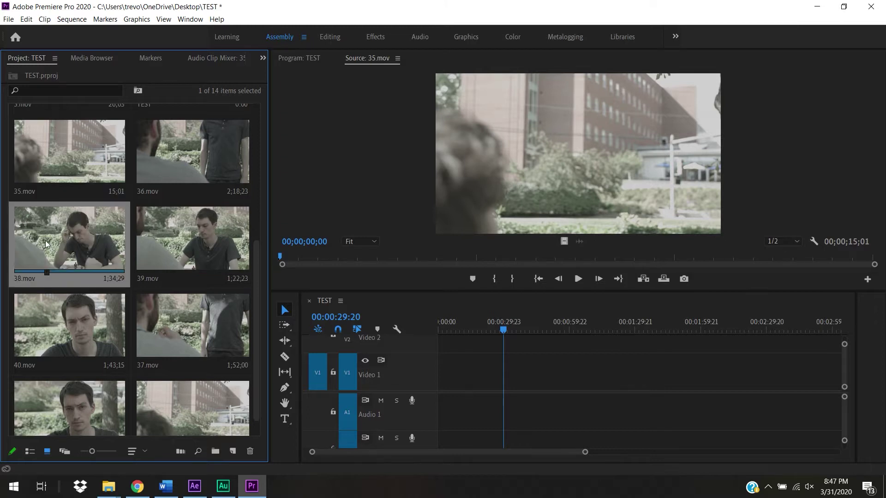
pyautogui.moveTo(442, 251); pyautogui.dragTo(329, 253)
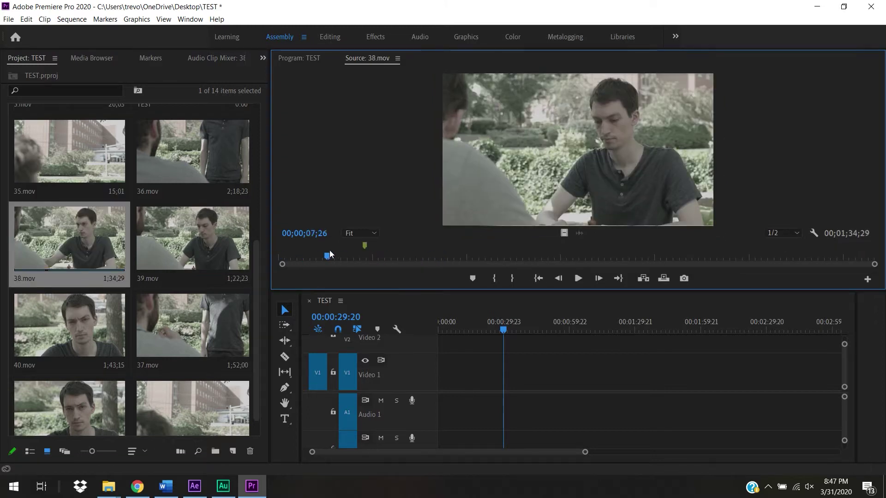
pyautogui.doubleClick(198, 156)
pyautogui.moveTo(300, 260); pyautogui.dragTo(360, 257)
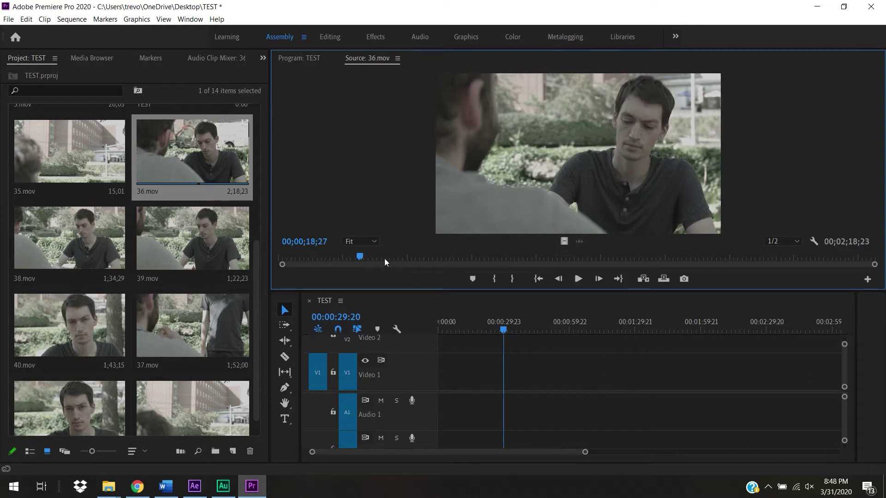
# - Mark the In point of 36.mov at 00;00;04;08 and the Out point at 00;00;10;01
pyautogui.moveTo(360, 258); pyautogui.dragTo(297, 261)
pyautogui.press('i')
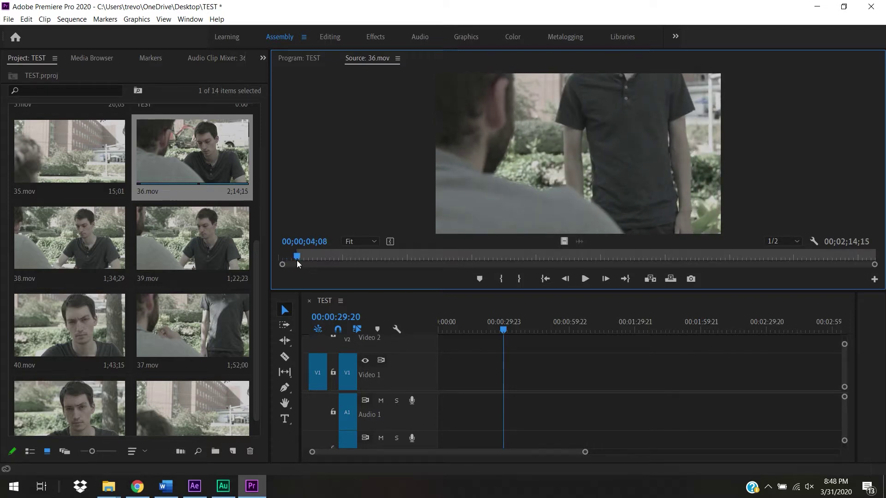
pyautogui.moveTo(297, 261); pyautogui.dragTo(322, 259)
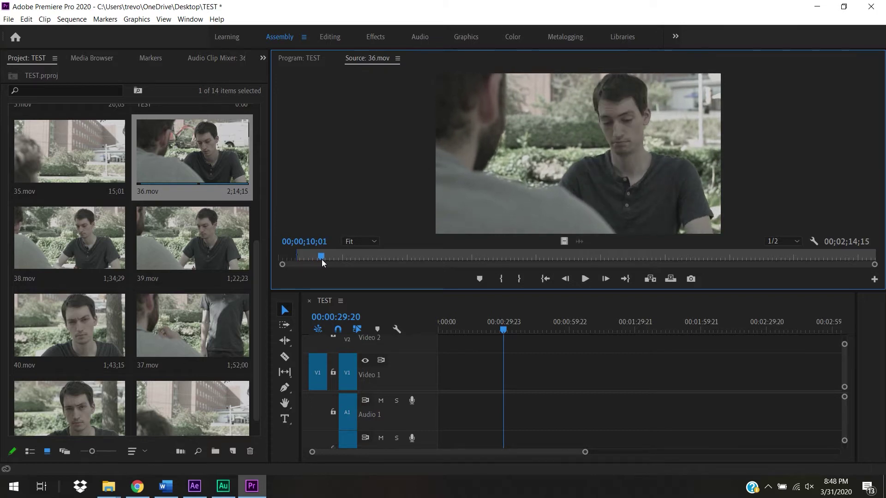
pyautogui.press('o')
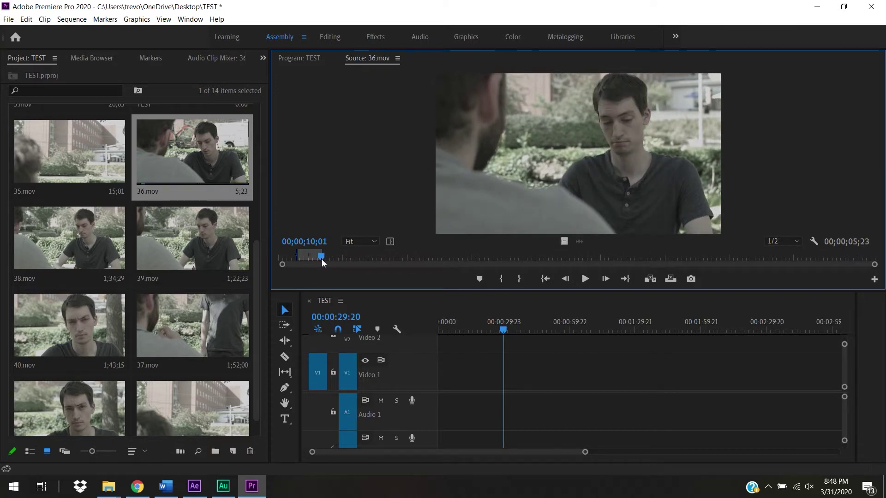
# - Place 2.mov at the start of Video 1, change the sequence settings to match it, and move the playhead to 00;00;03;28
pyautogui.moveTo(256, 266); pyautogui.dragTo(260, 187)
pyautogui.scroll(1, 258, 139)
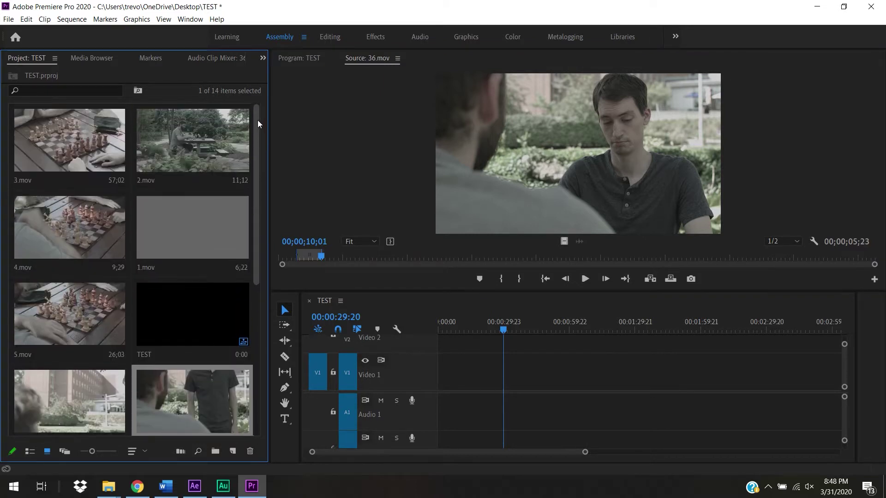
pyautogui.click(189, 131)
pyautogui.moveTo(190, 131); pyautogui.dragTo(425, 386)
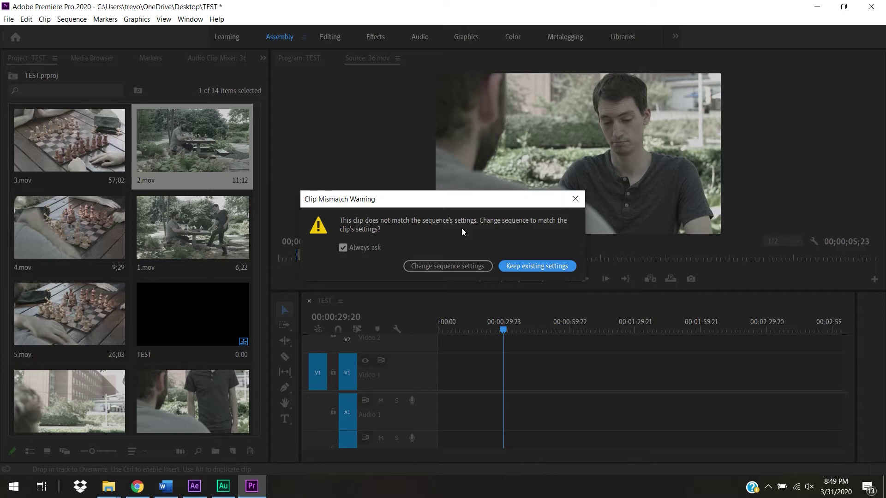
pyautogui.click(450, 265)
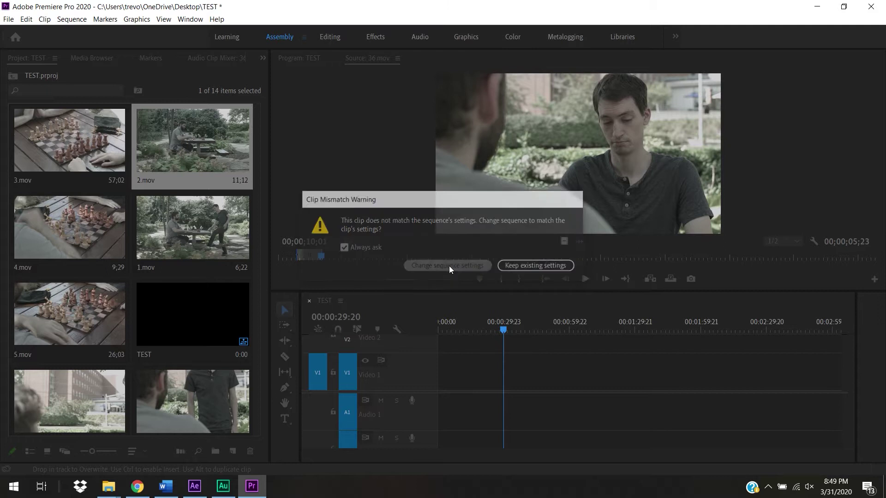
pyautogui.moveTo(457, 325)
pyautogui.mouseDown()
pyautogui.moveTo(438, 323)
pyautogui.moveTo(449, 328)
pyautogui.mouseUp()
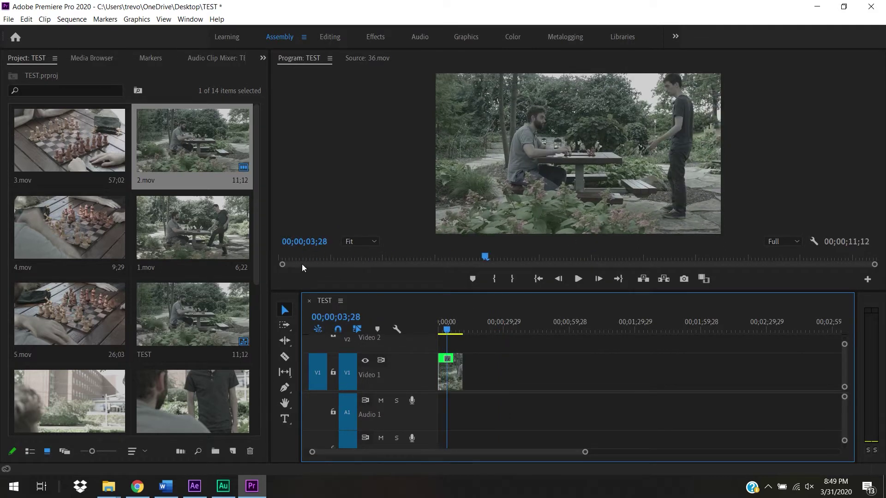
# - Place the marked section of 36.mov directly after 2.mov on Video 1 and move the playhead to 00;00;10;16
pyautogui.moveTo(256, 254); pyautogui.dragTo(261, 333)
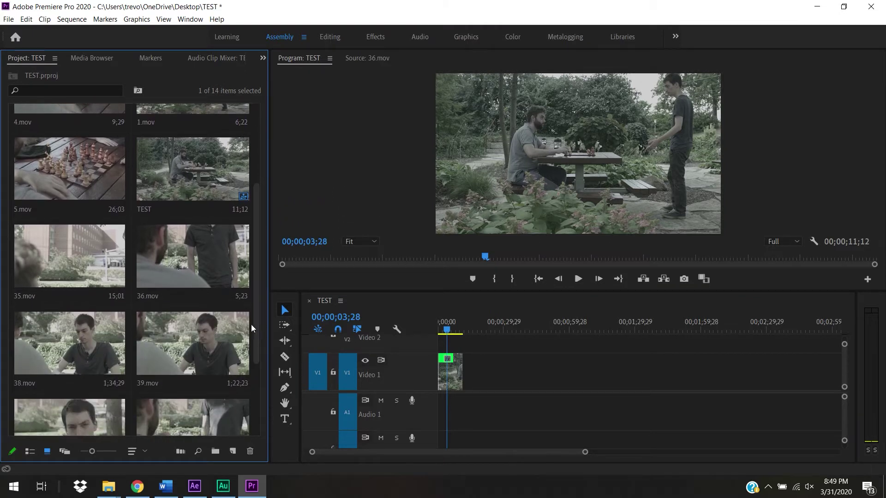
pyautogui.moveTo(175, 253); pyautogui.dragTo(469, 362)
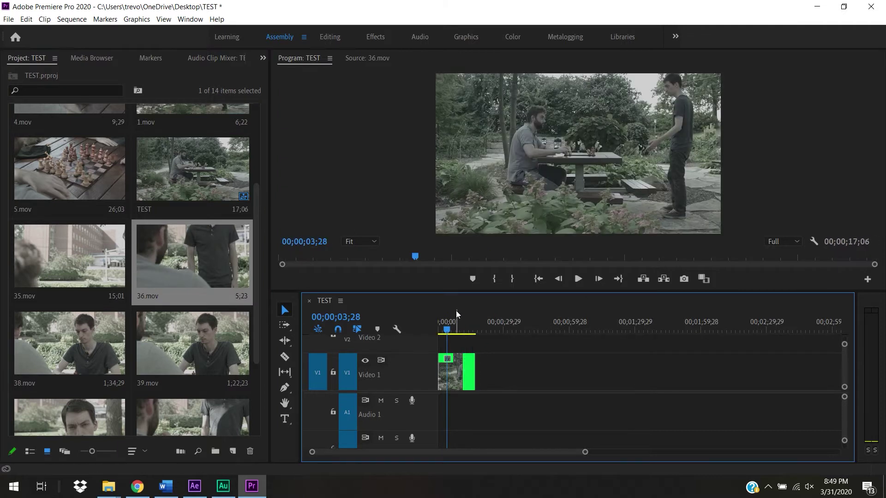
pyautogui.moveTo(453, 331); pyautogui.dragTo(480, 340)
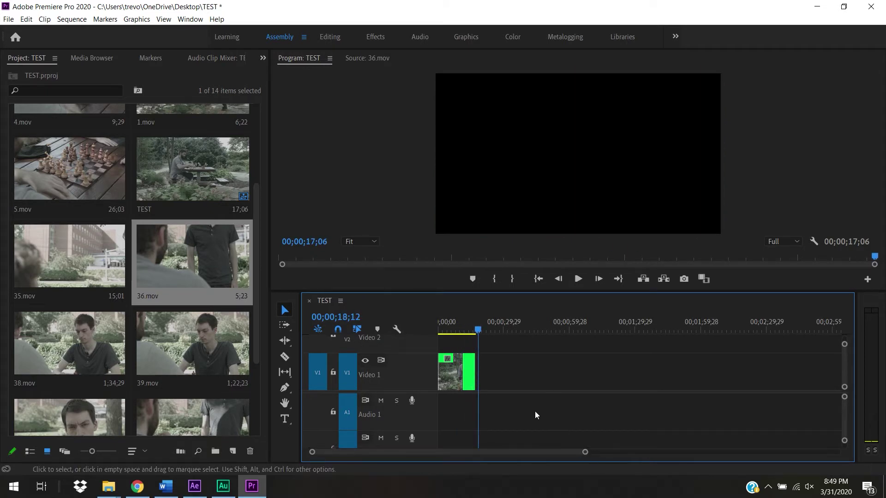
pyautogui.click(462, 328)
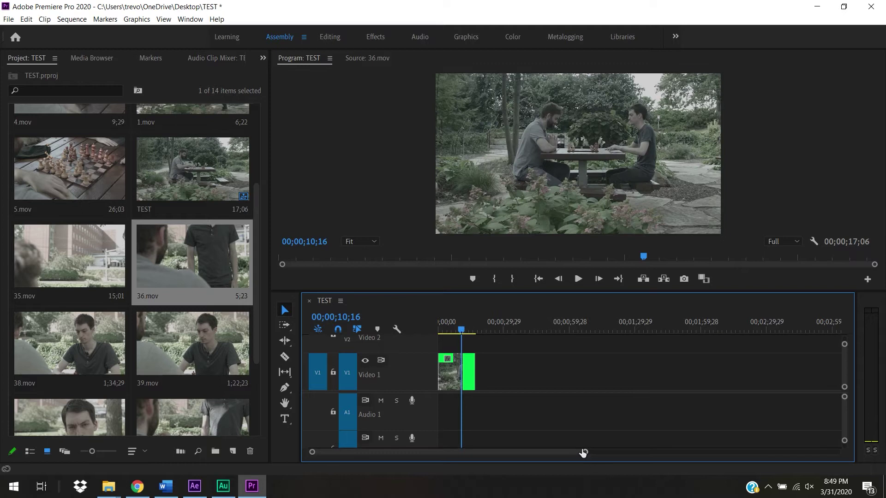
# - Trim the end of 2.mov on Video 1 back to 00;00;06;01, leaving a gap before 36.mov
pyautogui.moveTo(585, 453); pyautogui.dragTo(519, 447)
pyautogui.moveTo(501, 320)
pyautogui.mouseDown()
pyautogui.moveTo(475, 329)
pyautogui.moveTo(504, 331)
pyautogui.mouseUp()
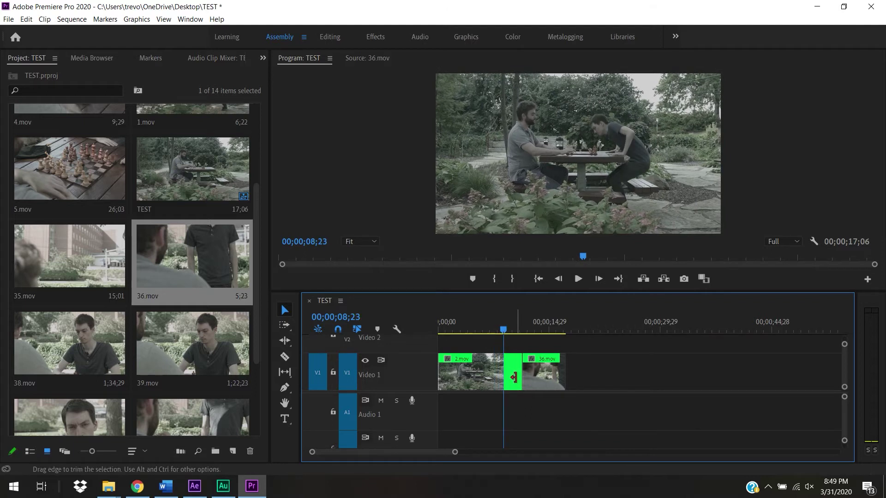
pyautogui.click(483, 381)
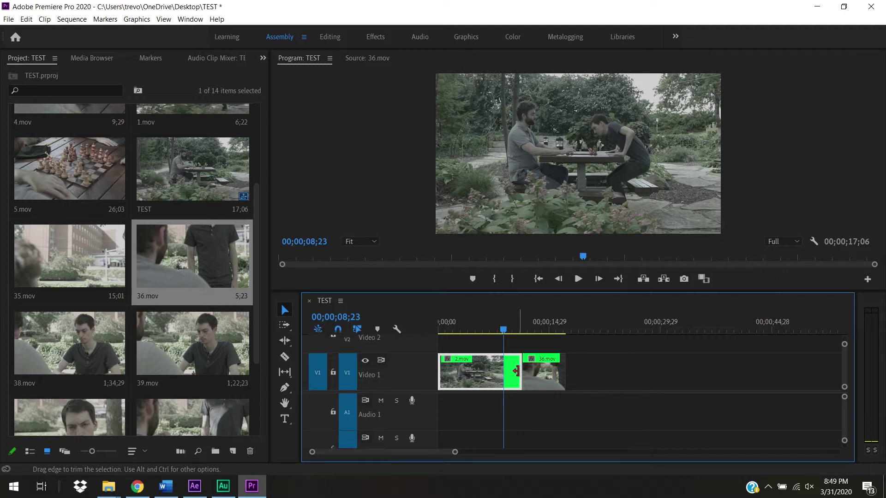
pyautogui.moveTo(516, 371); pyautogui.dragTo(499, 372)
pyautogui.moveTo(503, 330); pyautogui.dragTo(481, 341)
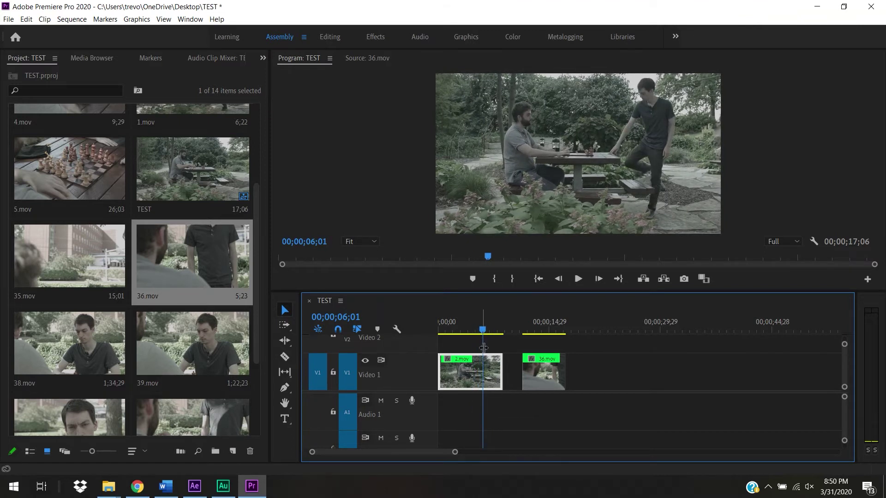
pyautogui.moveTo(501, 372); pyautogui.dragTo(482, 369)
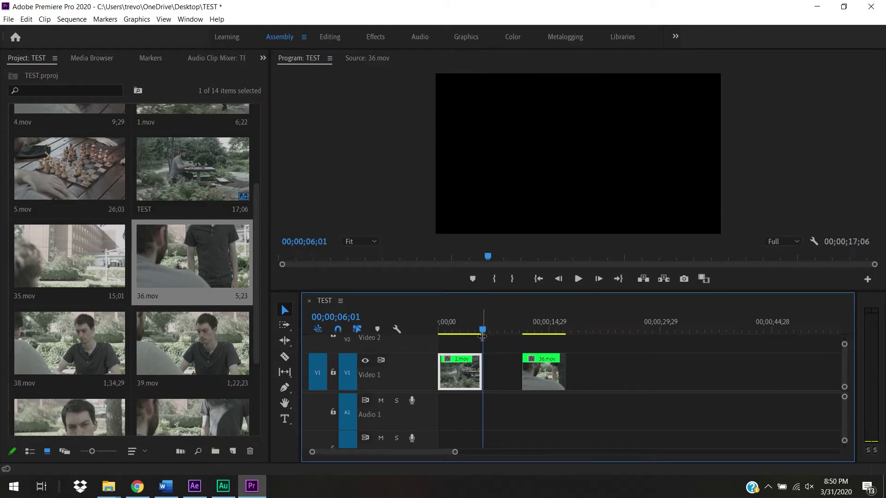
# - Move 36.mov up against 2.mov and tighten the cut by trimming 2.mov's end to 00;00;05;19 and the first frames of 36.mov
pyautogui.moveTo(544, 366); pyautogui.dragTo(513, 376)
pyautogui.moveTo(485, 331); pyautogui.dragTo(478, 369)
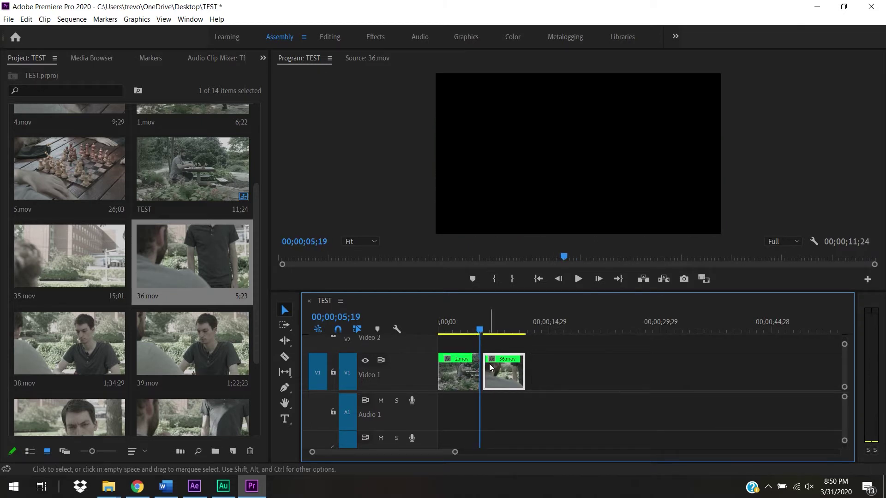
pyautogui.moveTo(475, 328); pyautogui.dragTo(487, 330)
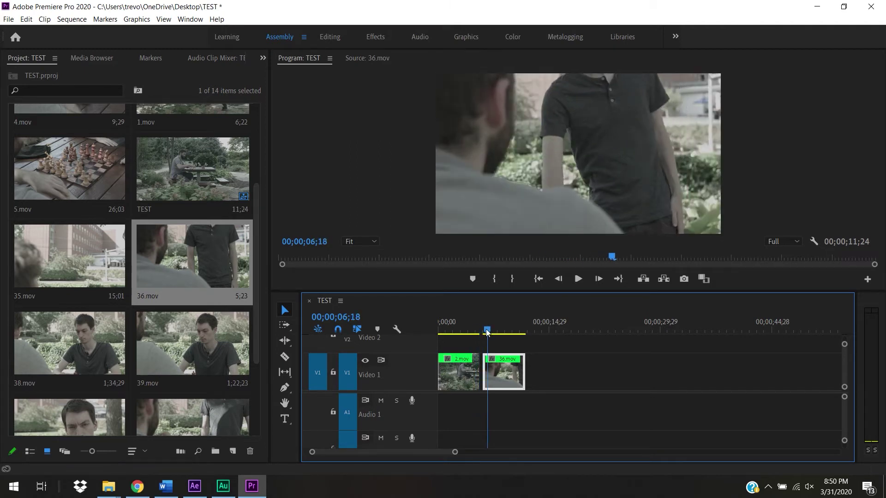
pyautogui.moveTo(484, 376); pyautogui.dragTo(504, 379)
# - Play the sequence from 00;00;04;12 across the cut into 36.mov to check how the movement matches
pyautogui.click(478, 322)
pyautogui.moveTo(477, 319)
pyautogui.mouseDown()
pyautogui.moveTo(505, 328)
pyautogui.moveTo(472, 330)
pyautogui.mouseUp()
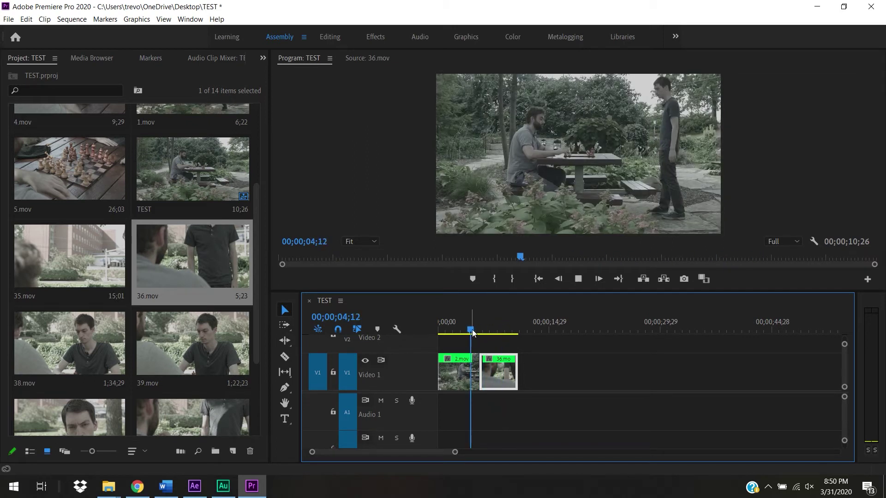
pyautogui.press('space')
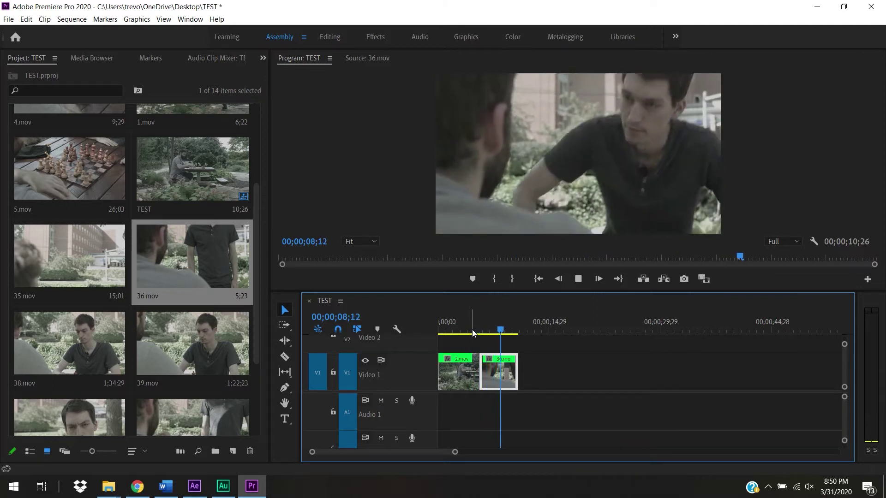
pyautogui.press('space')
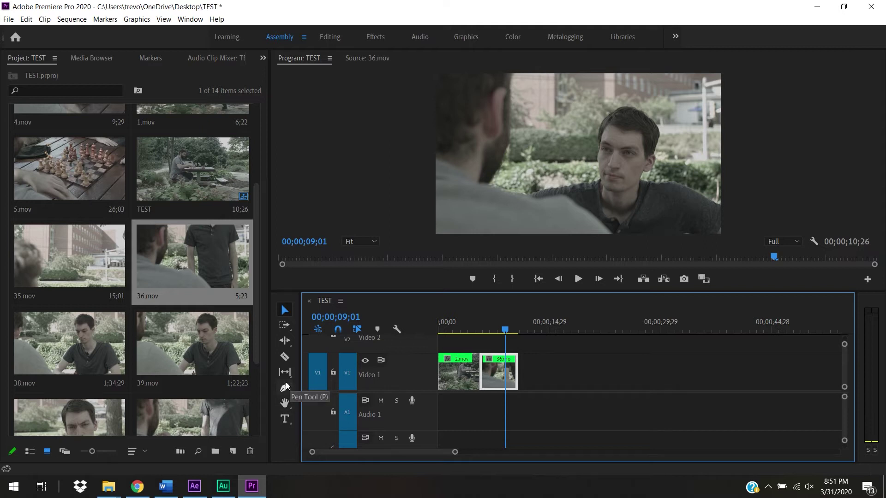
# - Extend the end of 2.mov to 00;00;09;01, with 36.mov starting directly after it
pyautogui.click(286, 340)
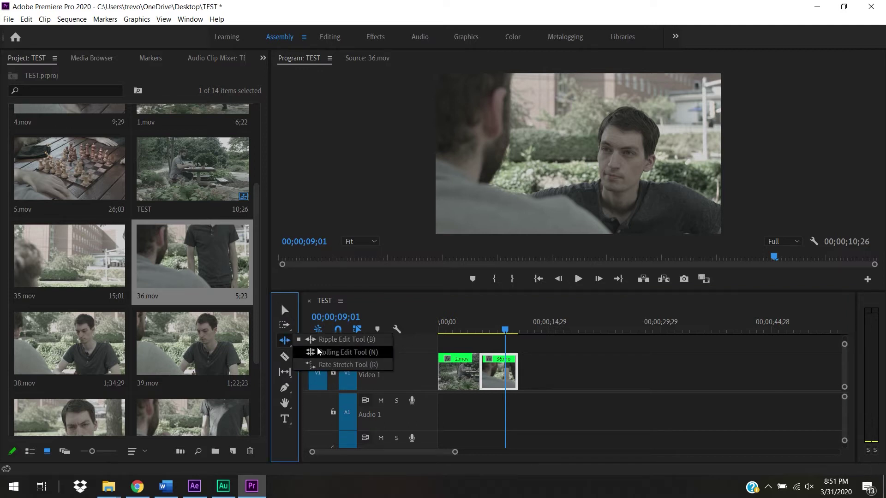
pyautogui.click(342, 340)
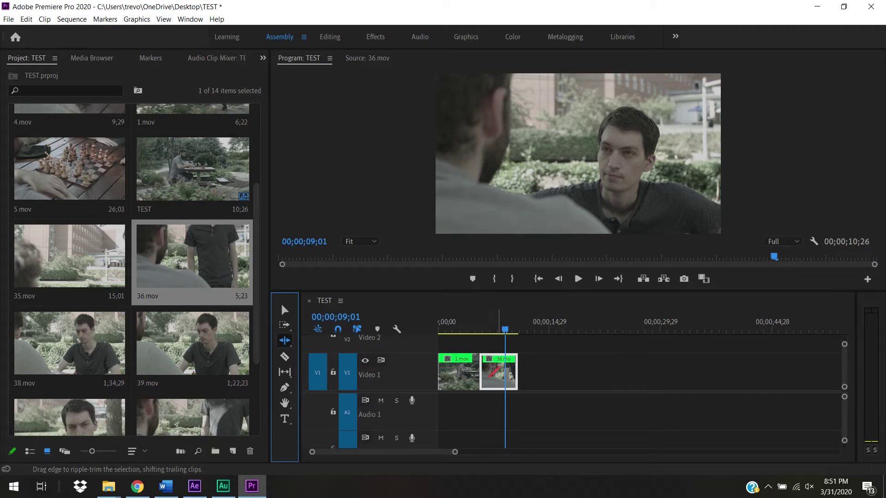
pyautogui.press('v')
pyautogui.moveTo(497, 376); pyautogui.dragTo(538, 374)
pyautogui.moveTo(479, 375); pyautogui.dragTo(531, 381)
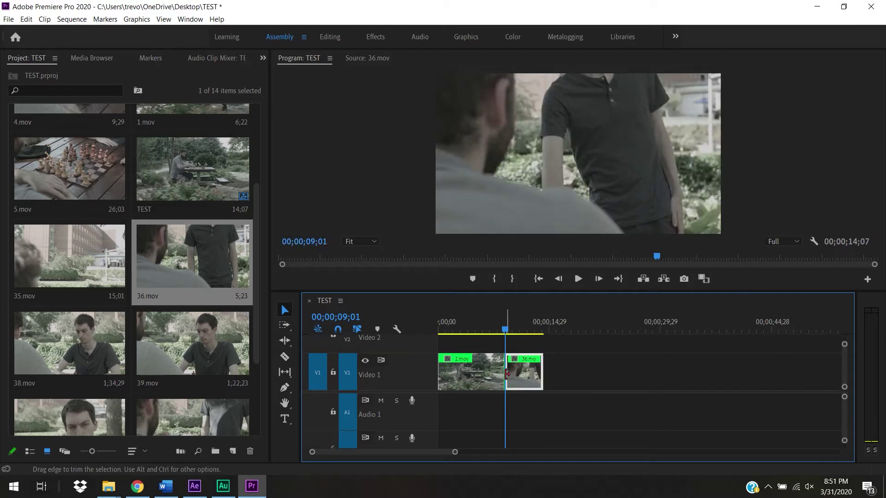
# - Ripple-trim the end of 2.mov to 00;00;06;07 so 36.mov follows without a gap, and scrub to 00;00;06;19
pyautogui.click(285, 342)
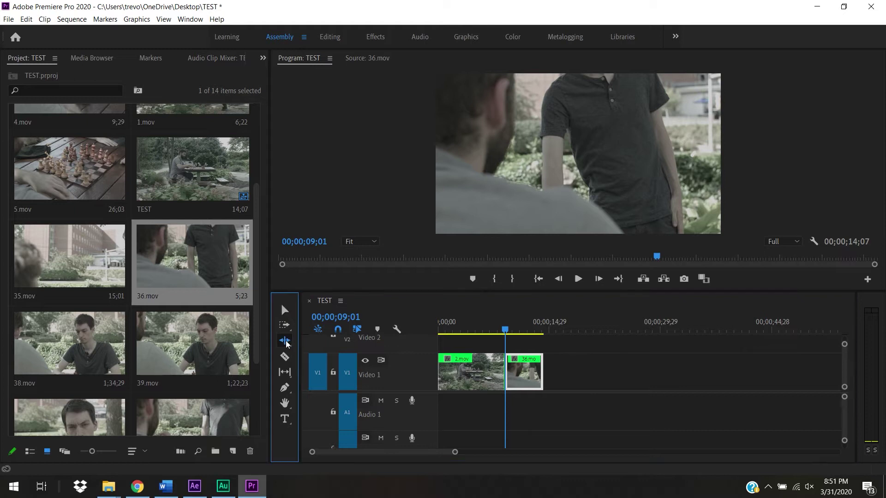
pyautogui.click(502, 372)
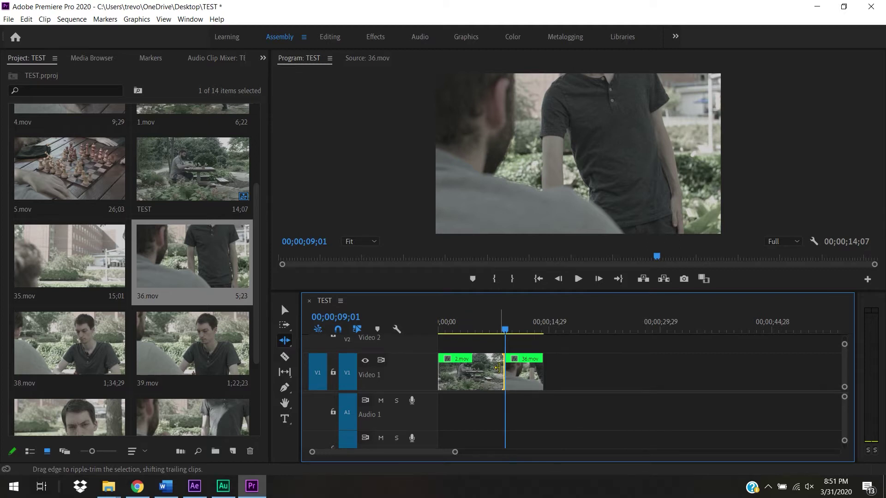
pyautogui.moveTo(497, 368); pyautogui.dragTo(482, 371)
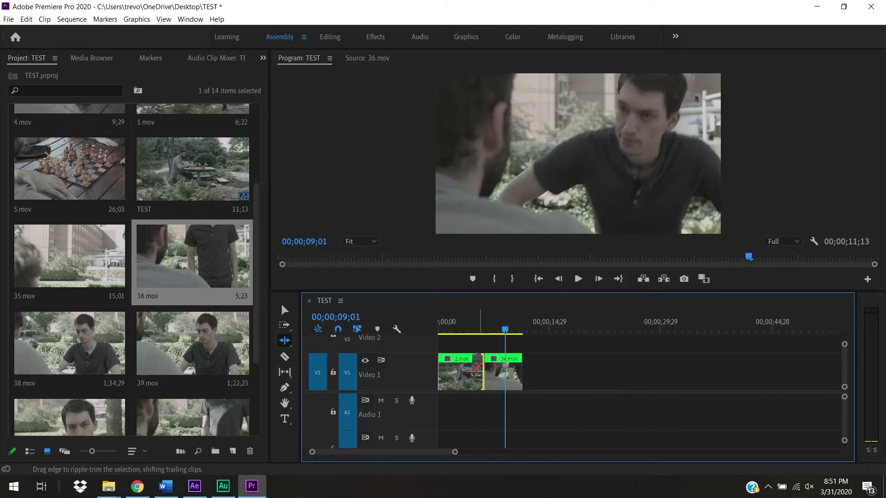
pyautogui.moveTo(476, 329); pyautogui.dragTo(489, 333)
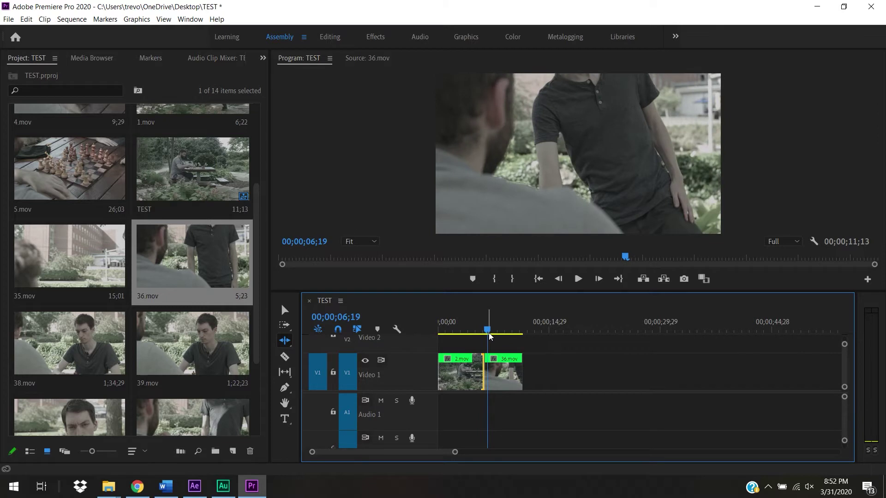
# - Move 36.mov further along Video 1 to open a gap after 2.mov, and delete that gap
pyautogui.press('v')
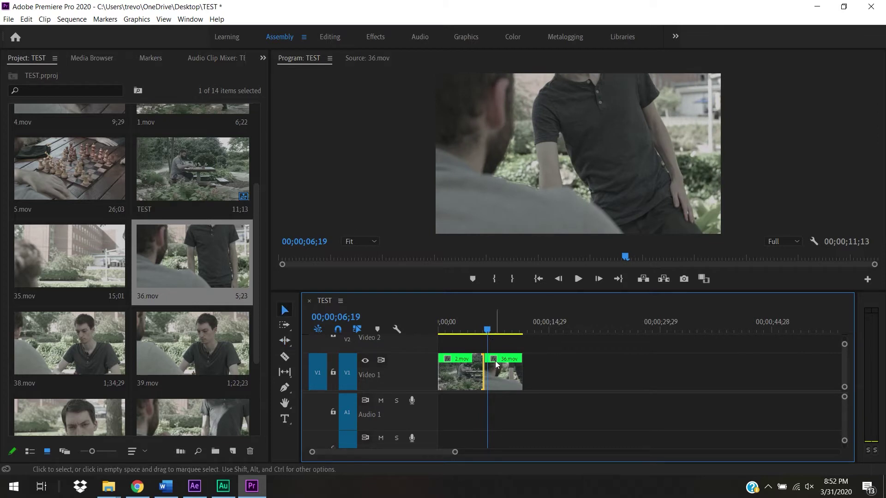
pyautogui.click(503, 382)
pyautogui.moveTo(500, 375); pyautogui.dragTo(557, 376)
pyautogui.click(520, 370)
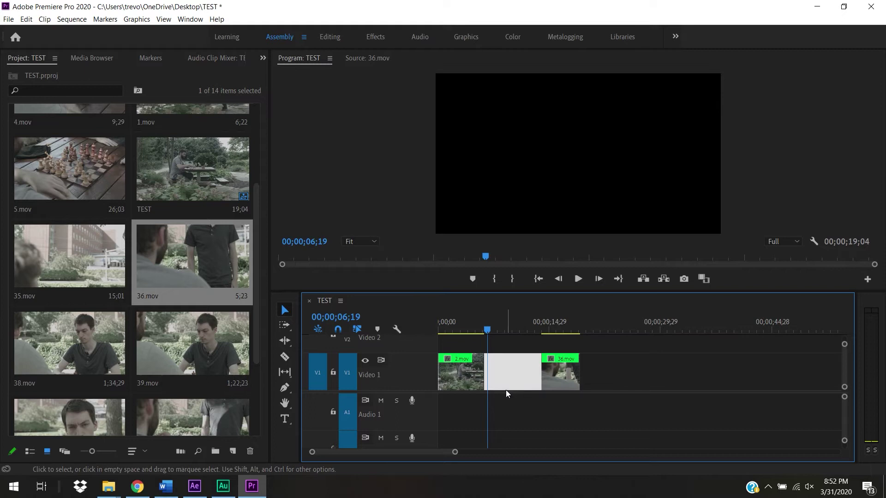
pyautogui.press('Delete')
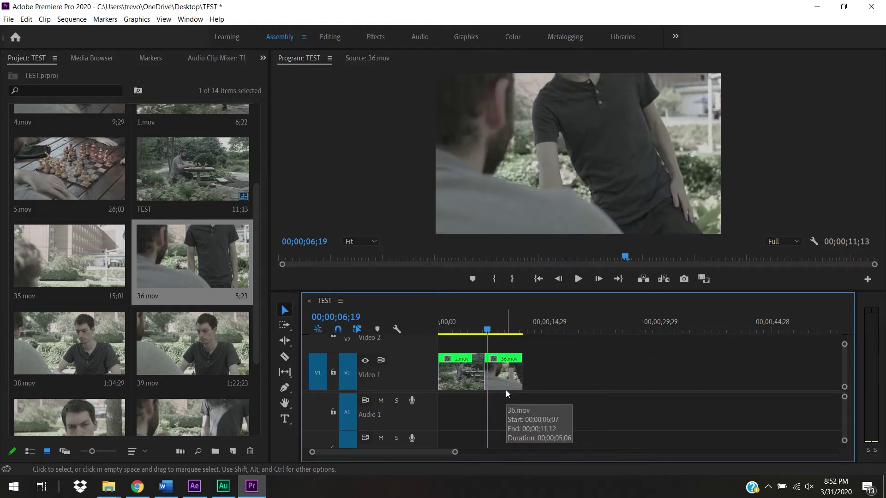
# - Move 36.mov away from 2.mov again and close the empty space between them with Ripple Delete
pyautogui.moveTo(508, 381); pyautogui.dragTo(569, 381)
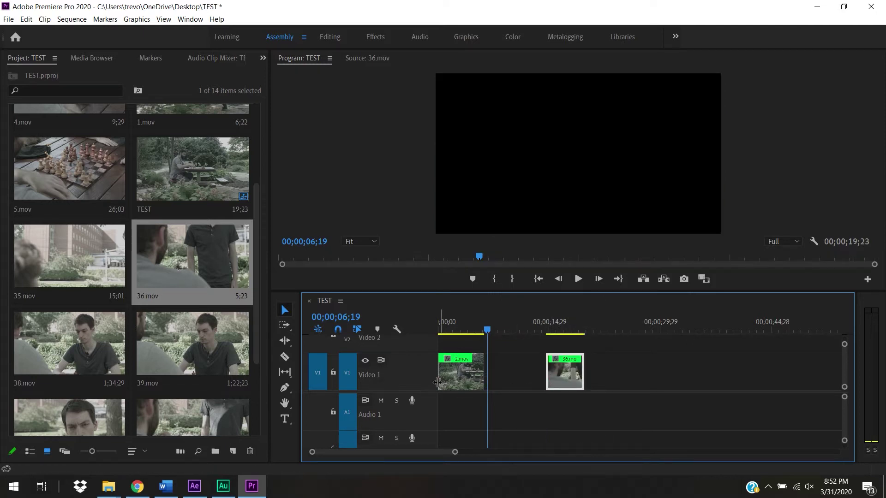
pyautogui.rightClick(496, 376)
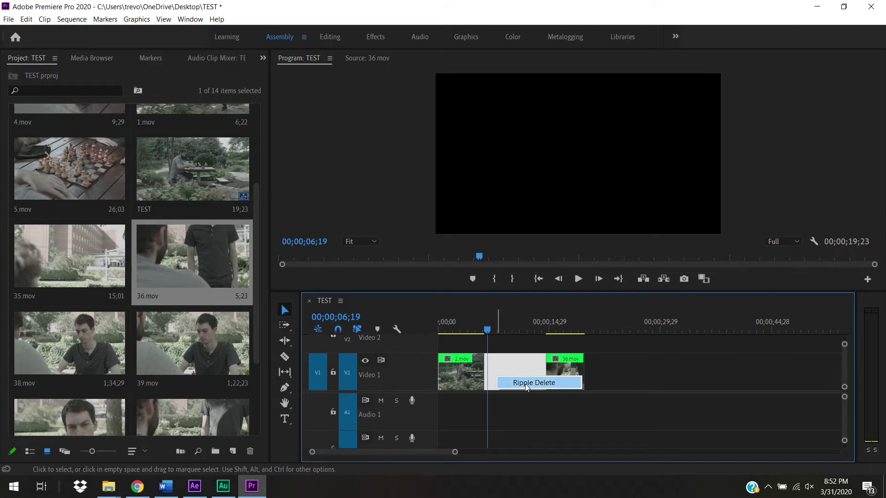
pyautogui.click(527, 383)
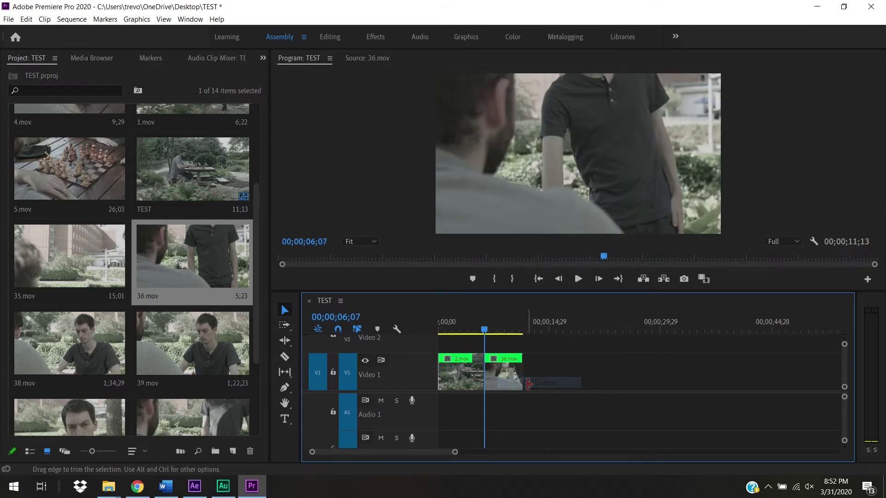
# - Use the Rolling Edit tool to roll the cut between 2.mov and 36.mov back to the playhead at about 00;00;05;18
pyautogui.click(474, 330)
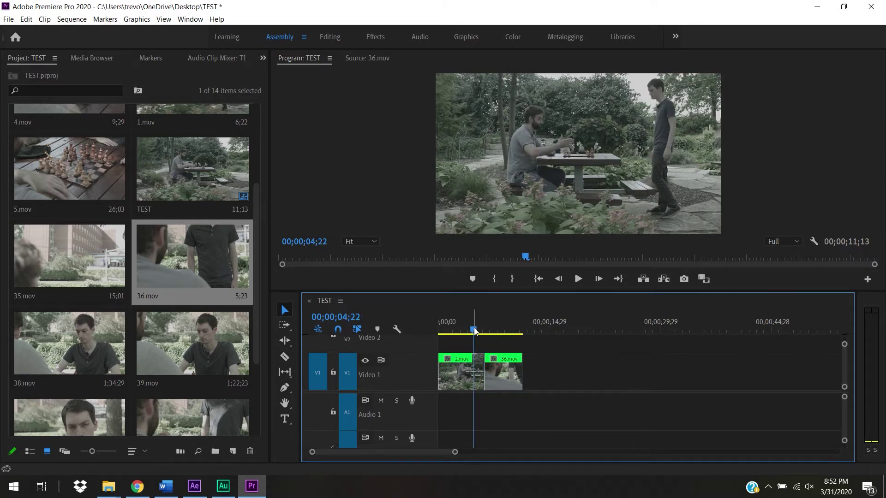
pyautogui.moveTo(474, 330)
pyautogui.mouseDown()
pyautogui.moveTo(487, 335)
pyautogui.moveTo(470, 336)
pyautogui.mouseUp()
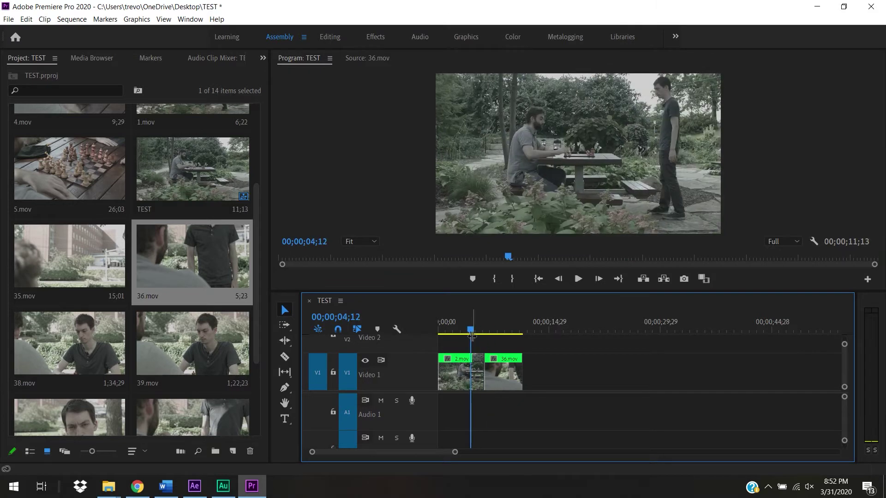
pyautogui.click(285, 341)
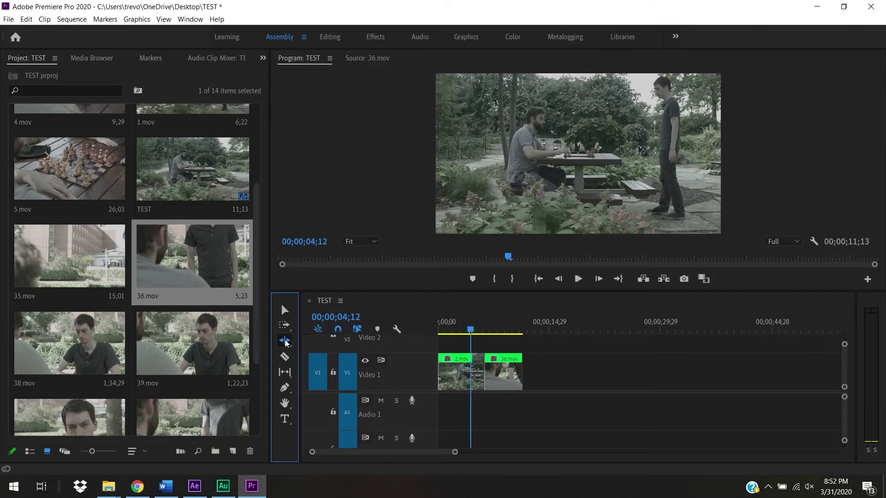
pyautogui.click(286, 342)
pyautogui.click(286, 343)
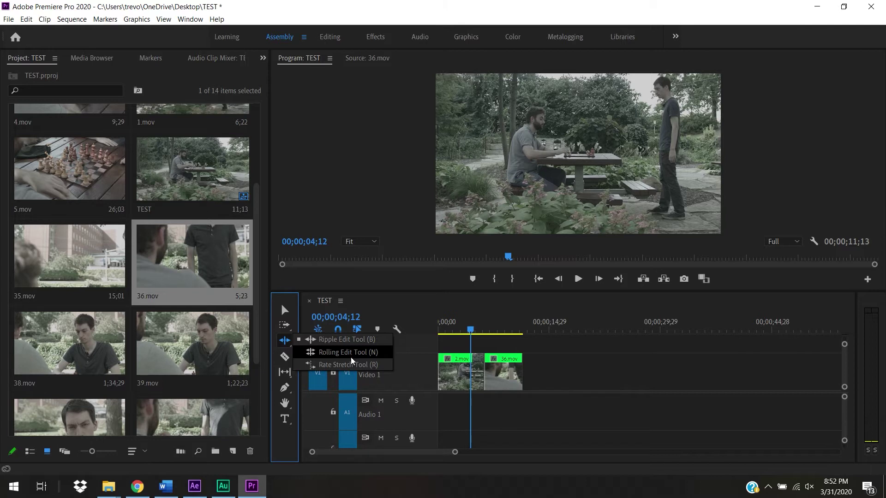
pyautogui.click(351, 353)
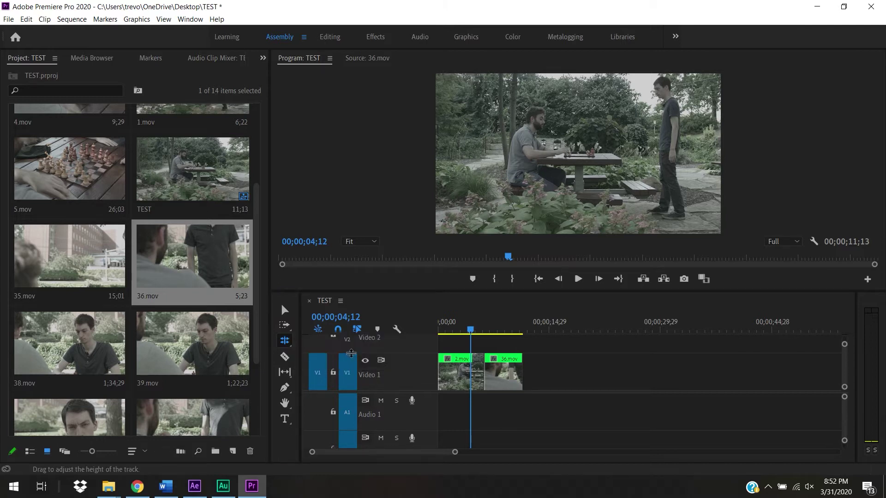
pyautogui.moveTo(478, 331)
pyautogui.mouseDown()
pyautogui.moveTo(493, 331)
pyautogui.moveTo(480, 335)
pyautogui.mouseUp()
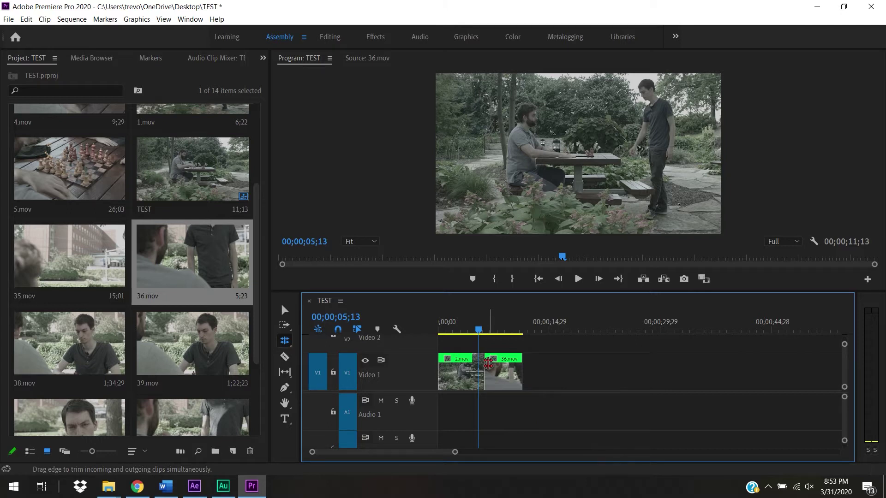
pyautogui.moveTo(456, 455); pyautogui.dragTo(381, 452)
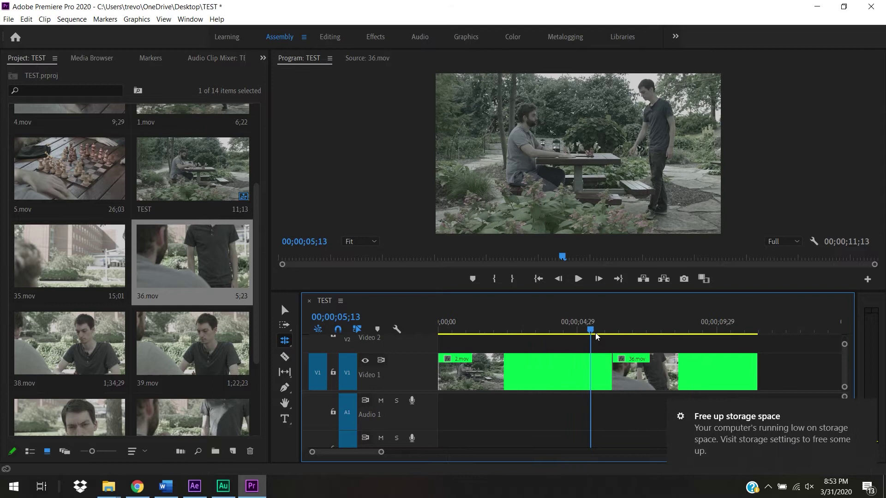
pyautogui.moveTo(590, 331)
pyautogui.mouseDown()
pyautogui.moveTo(616, 331)
pyautogui.moveTo(597, 343)
pyautogui.mouseUp()
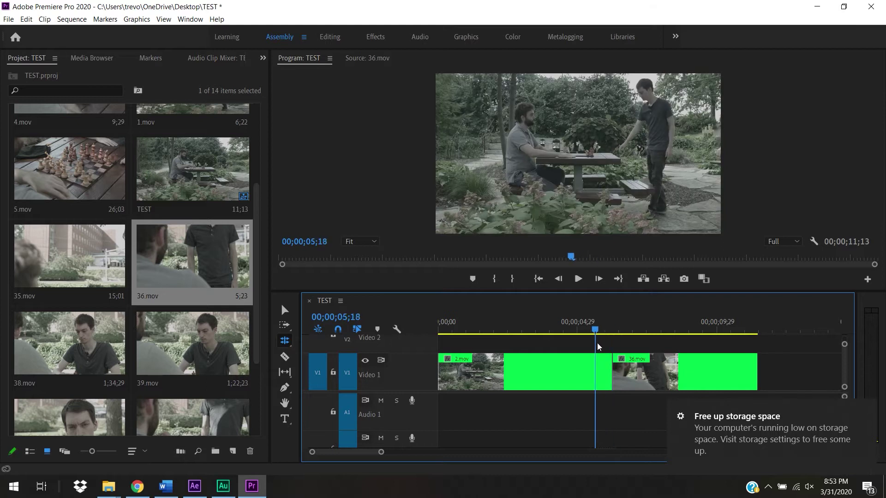
pyautogui.click(611, 379)
pyautogui.moveTo(611, 379); pyautogui.dragTo(593, 379)
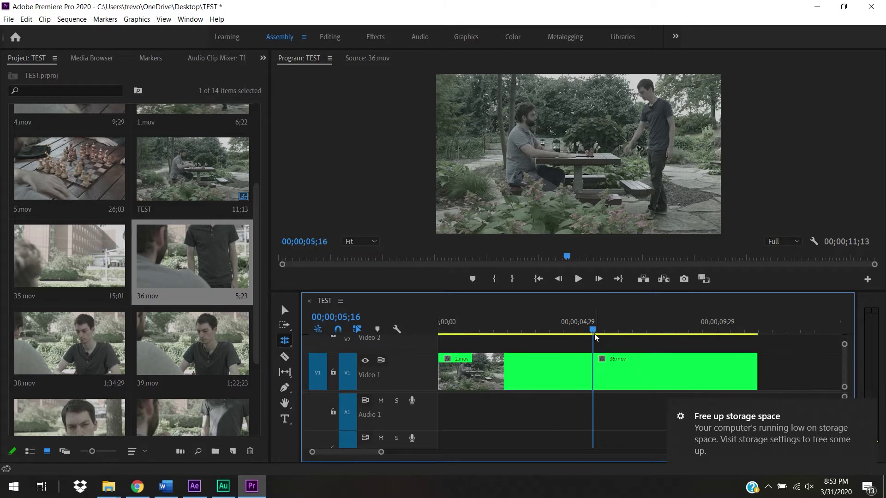
# - Scrub across the rolled cut between 2.mov and 36.mov, from about 00;00;06;01 back to before 00;00;05;09, to review the match
pyautogui.moveTo(594, 331)
pyautogui.mouseDown()
pyautogui.moveTo(585, 331)
pyautogui.moveTo(607, 334)
pyautogui.mouseUp()
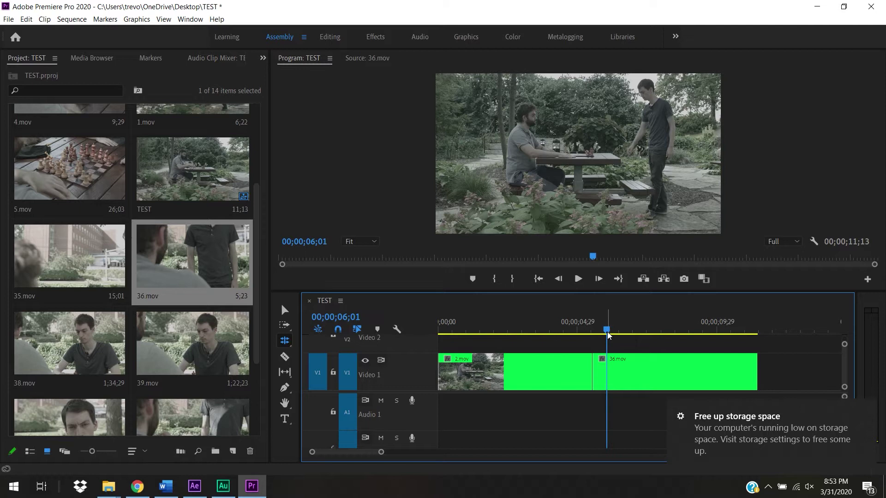
pyautogui.click(587, 331)
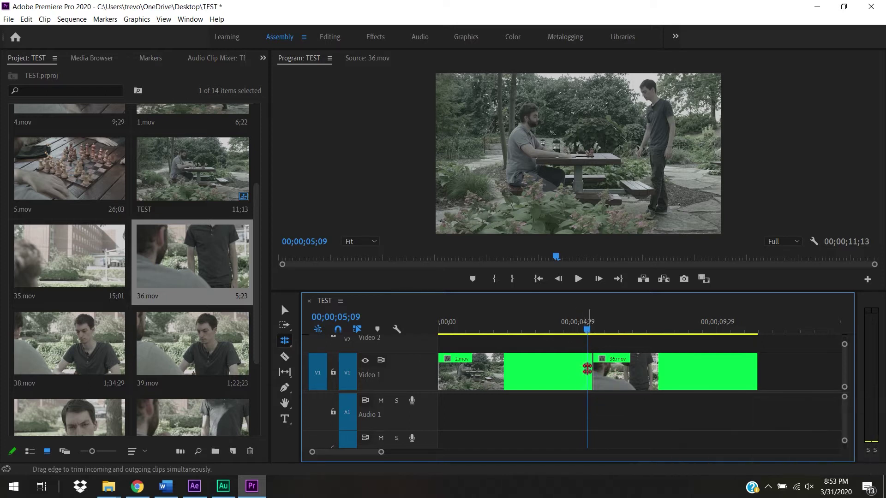
pyautogui.moveTo(587, 335); pyautogui.dragTo(583, 360)
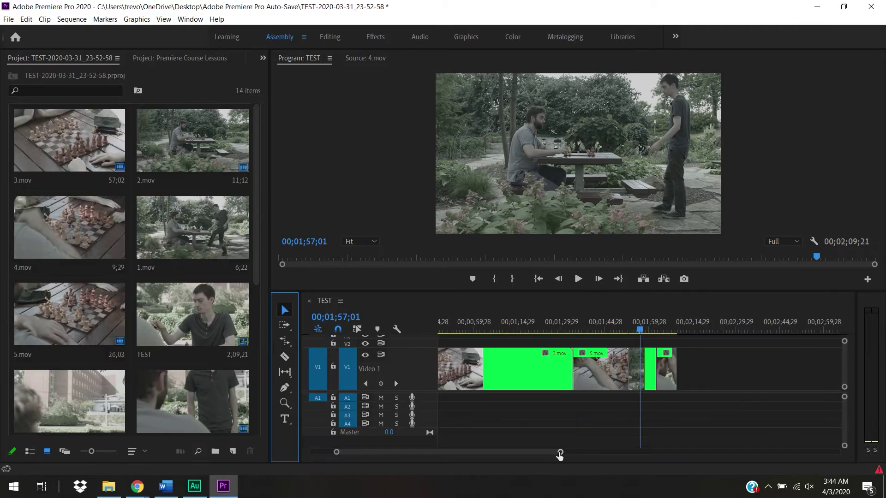
# - Use the Track Select Forward tool to select 5.mov and every clip after it, return to the Selection tool, and clear the selection
pyautogui.moveTo(559, 455); pyautogui.dragTo(469, 454)
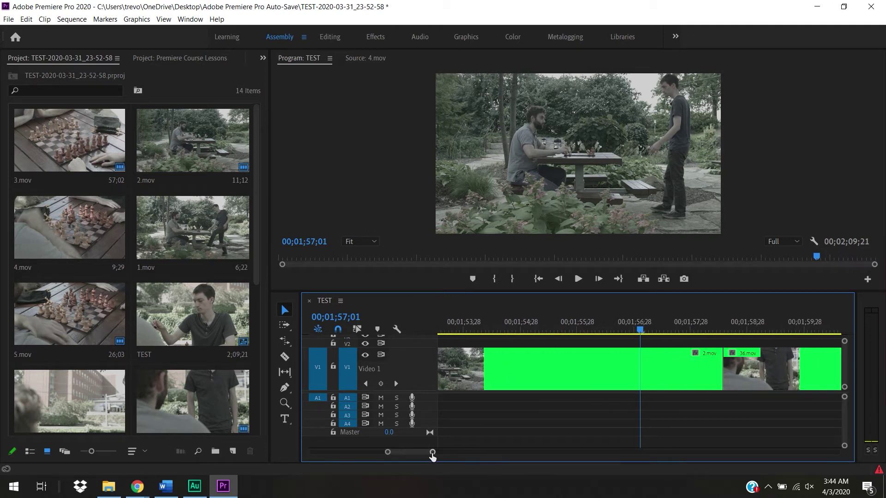
pyautogui.moveTo(432, 455); pyautogui.dragTo(444, 455)
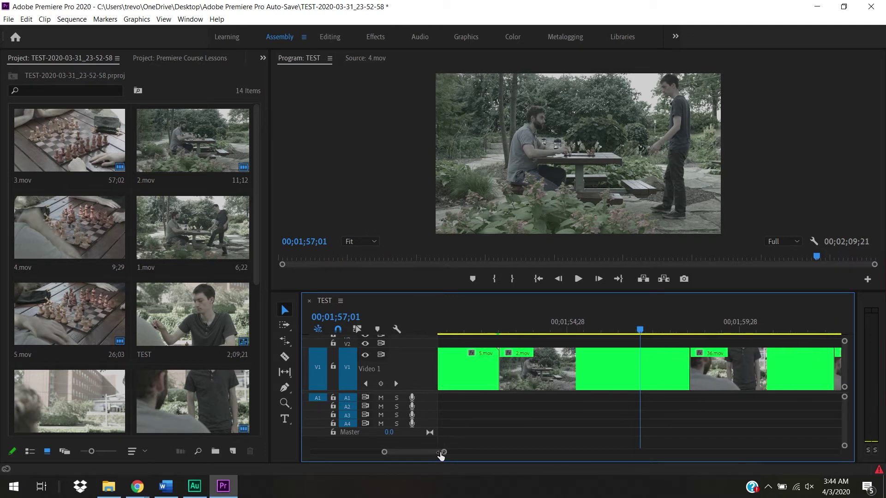
pyautogui.click(284, 326)
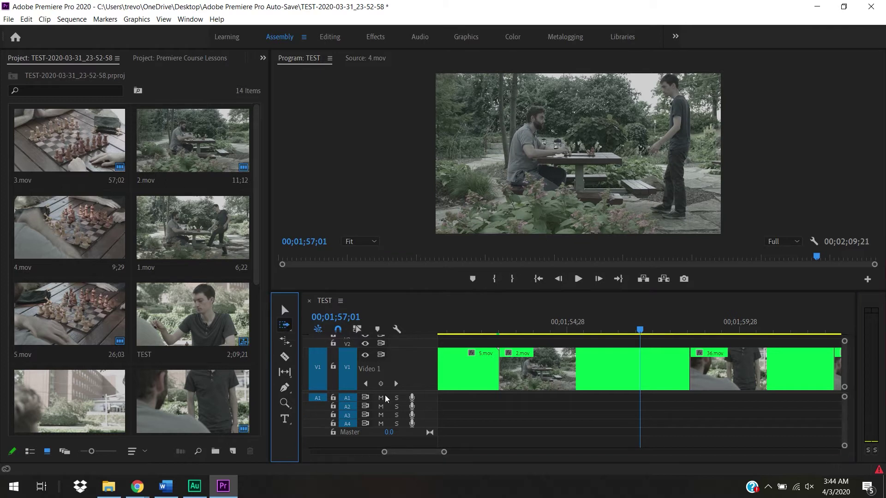
pyautogui.moveTo(444, 452); pyautogui.dragTo(534, 455)
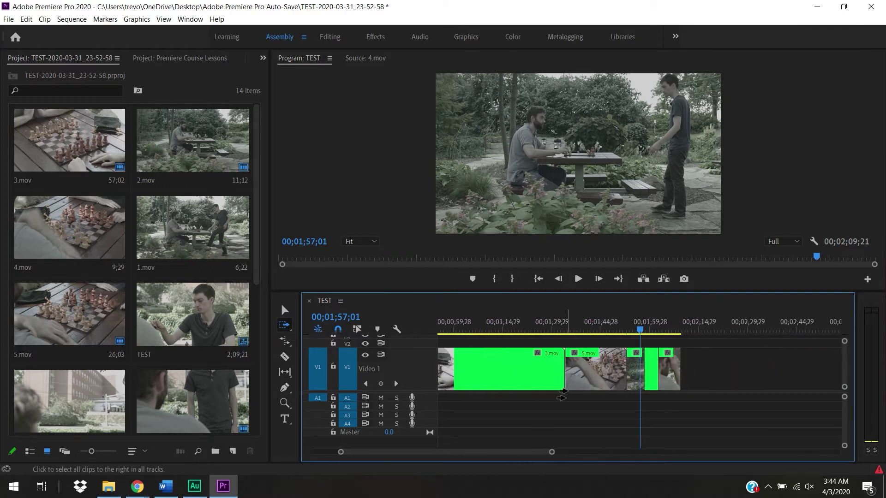
pyautogui.click(580, 369)
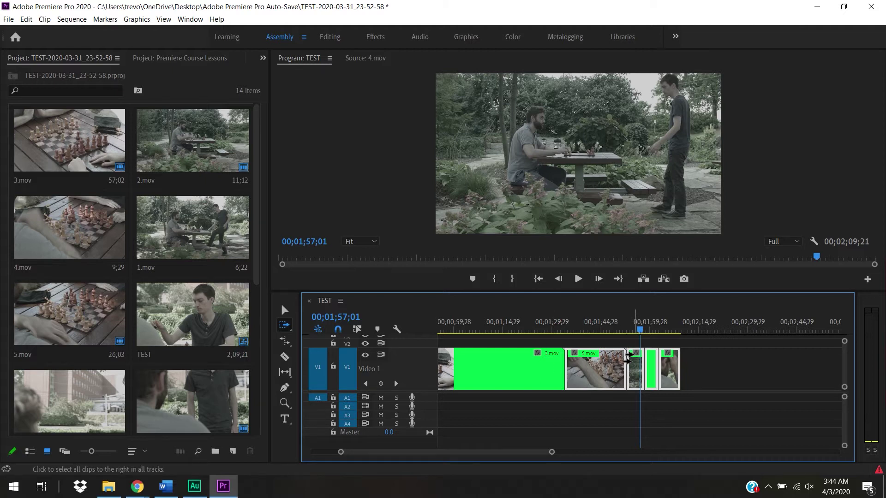
pyautogui.press('v')
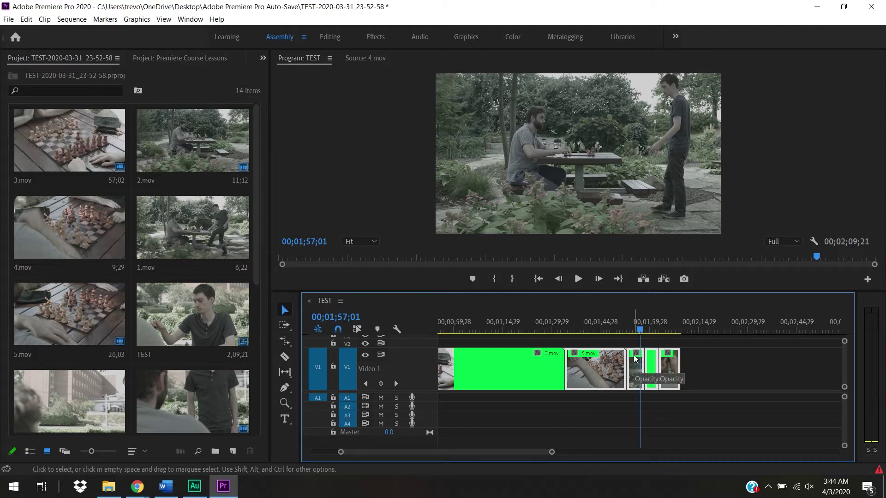
pyautogui.click(734, 372)
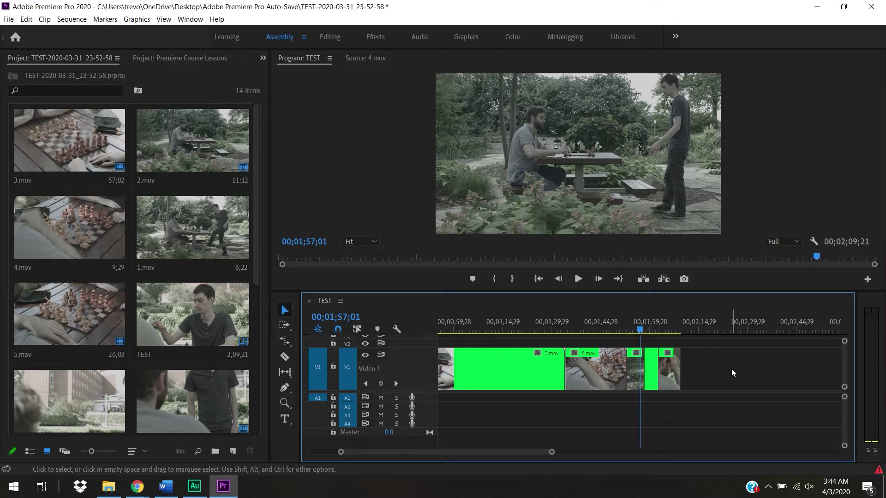
# - Select the four clips from 5.mov to the sequence's end one by one, then reselect them with a marquee and clear the selection
pyautogui.click(672, 377)
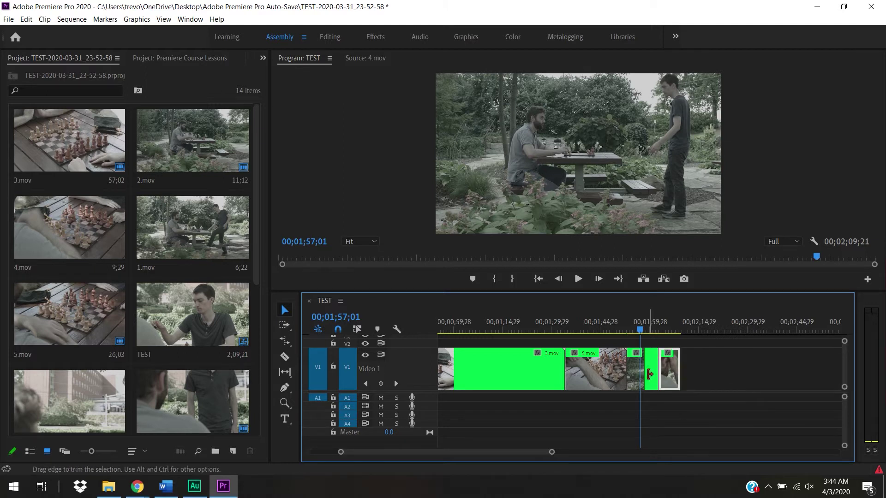
pyautogui.keyDown('shift'); pyautogui.click(614, 375); pyautogui.keyUp('shift')
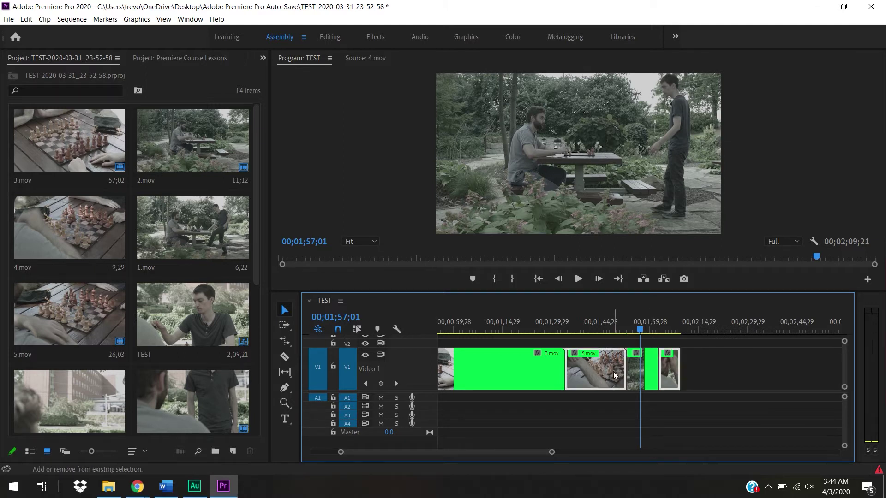
pyautogui.keyDown('shift'); pyautogui.click(637, 376); pyautogui.keyUp('shift')
pyautogui.keyDown('shift'); pyautogui.click(651, 376); pyautogui.keyUp('shift')
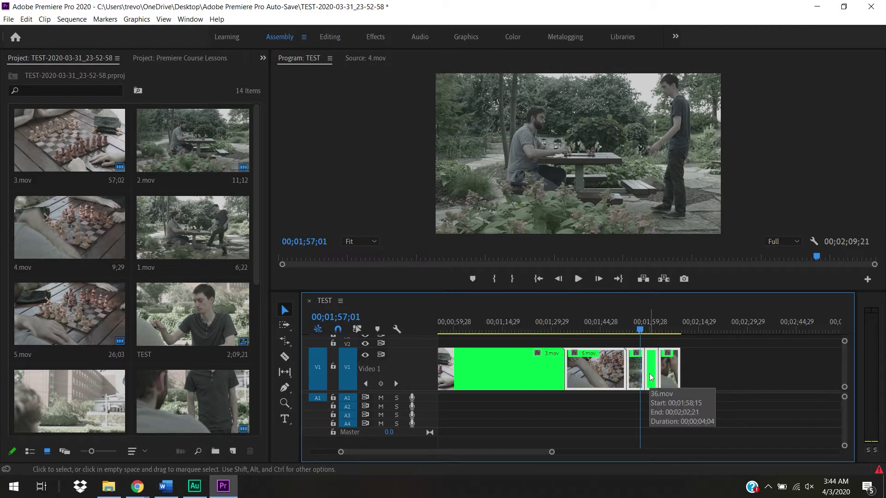
pyautogui.click(703, 372)
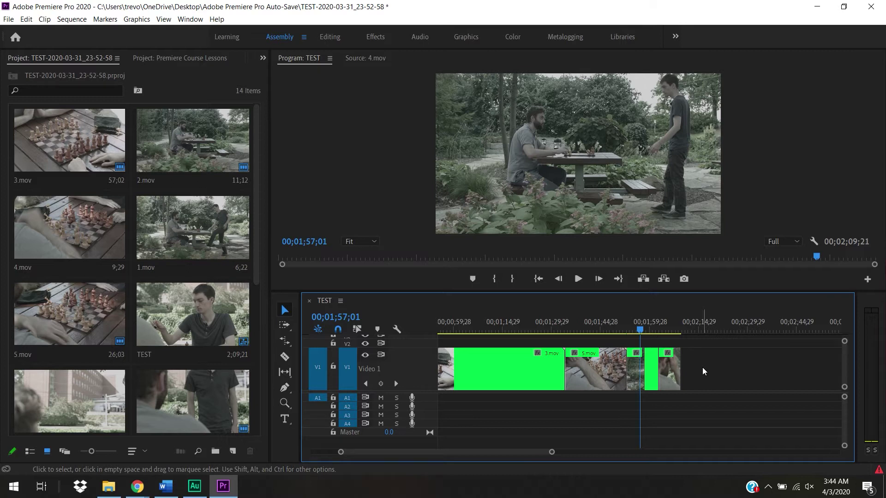
pyautogui.moveTo(705, 355); pyautogui.dragTo(596, 377)
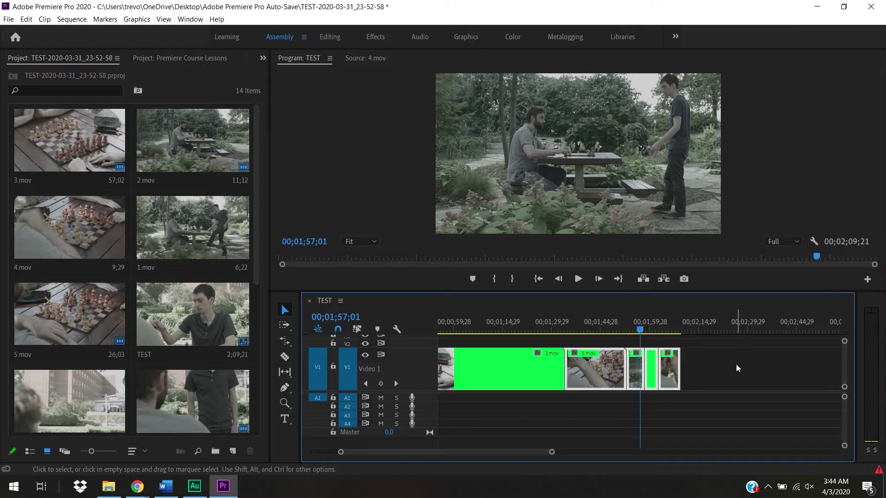
pyautogui.click(737, 368)
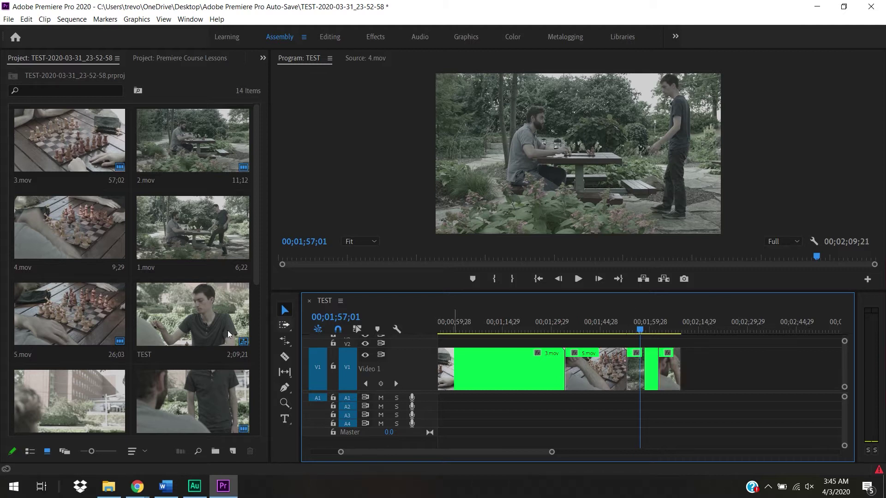
# - Select 5.mov and all clips after it with Track Select Forward, and move them along Video 1 to start at 00;01;44;06
pyautogui.click(285, 325)
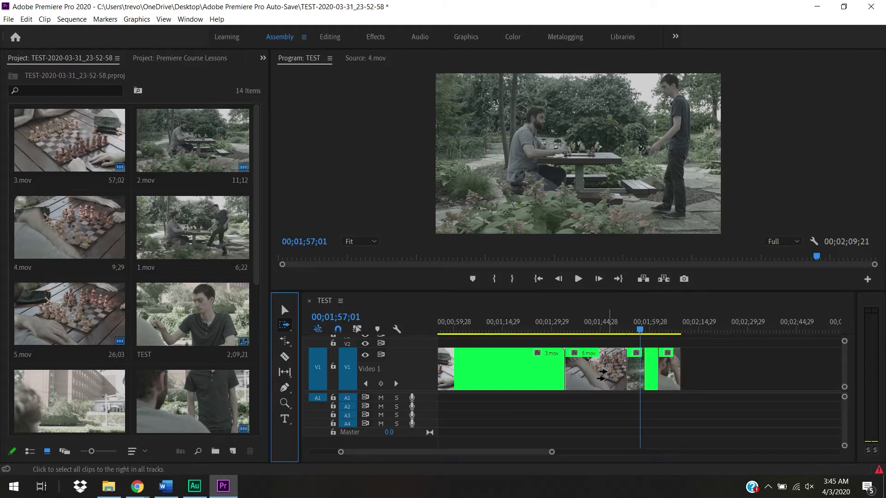
pyautogui.click(602, 374)
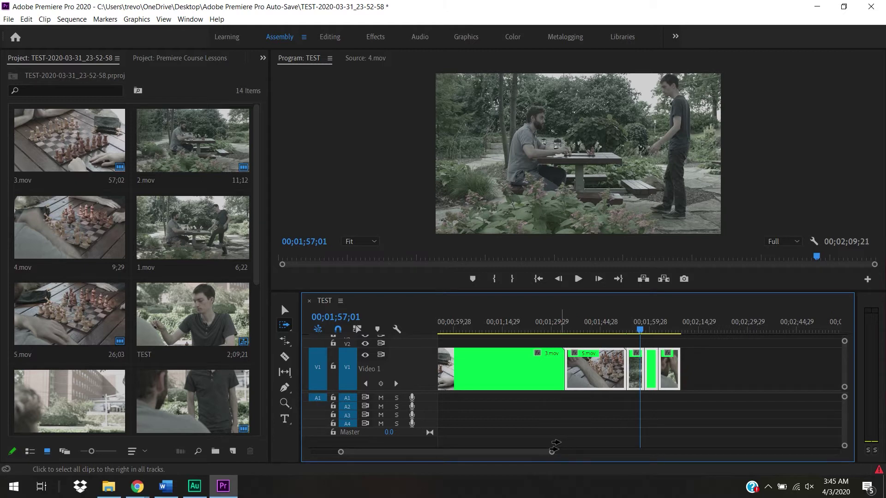
pyautogui.press('v')
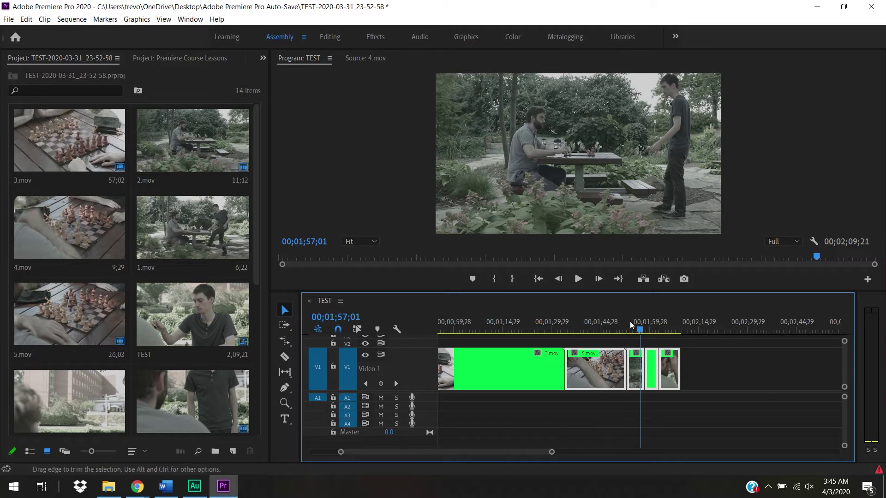
pyautogui.moveTo(601, 323); pyautogui.dragTo(579, 341)
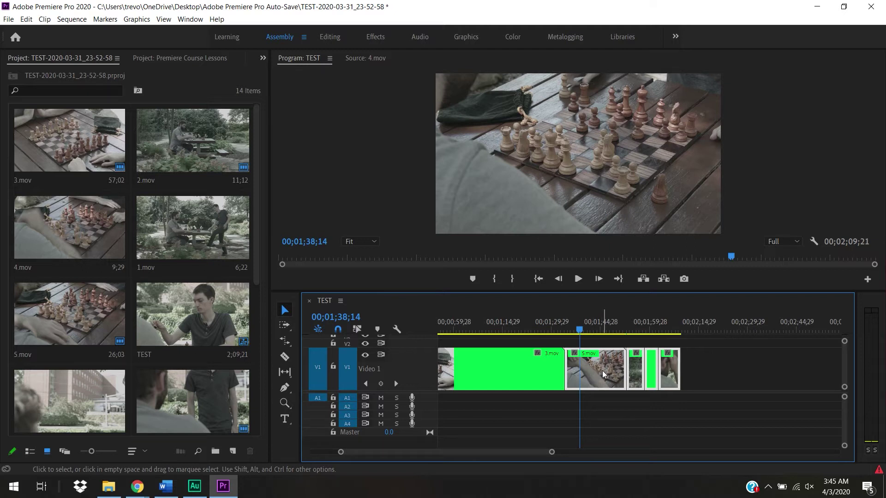
pyautogui.moveTo(602, 371); pyautogui.dragTo(634, 374)
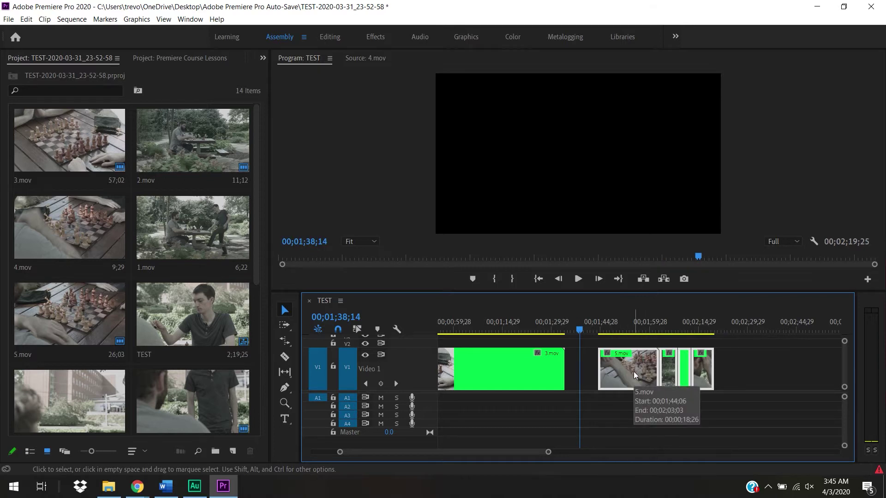
# - Move 5.mov alone back to the playhead at 00;01;38;14, and undo this move and the earlier clip moves
pyautogui.click(503, 365)
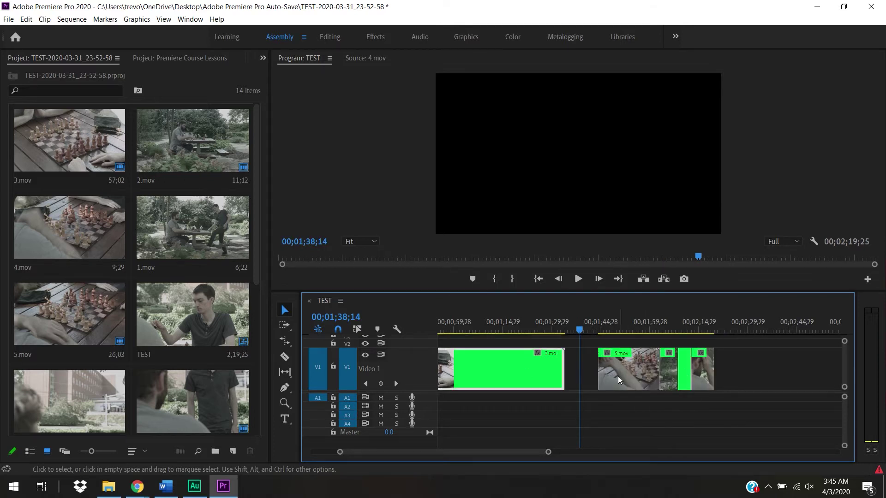
pyautogui.moveTo(616, 375); pyautogui.dragTo(602, 376)
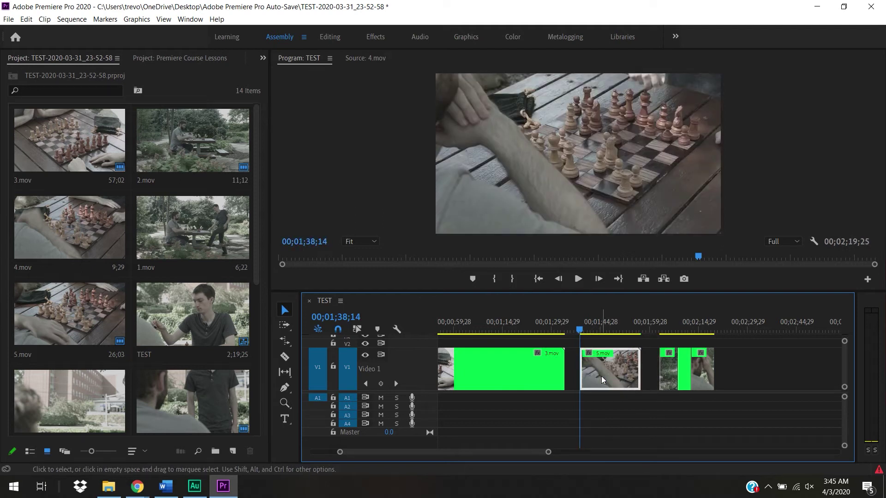
pyautogui.hotkey('ctrl', 'z')
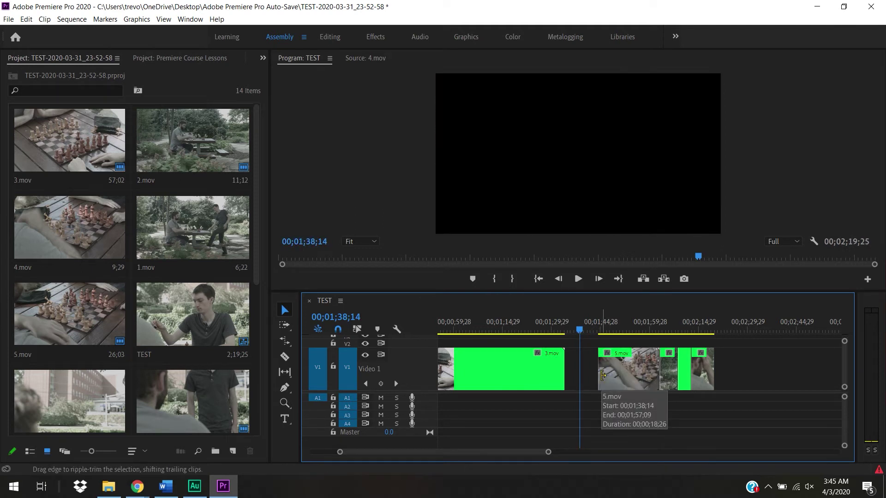
pyautogui.hotkey('ctrl', 'z')
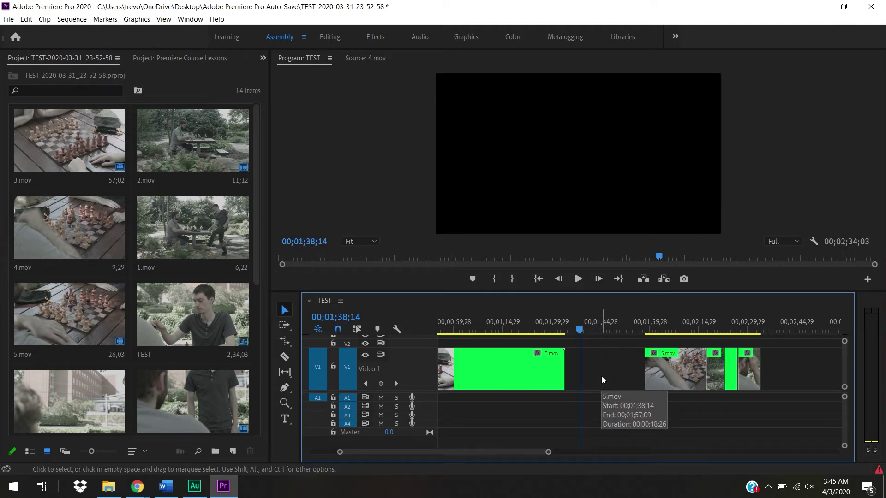
pyautogui.hotkey('ctrl', 'z')
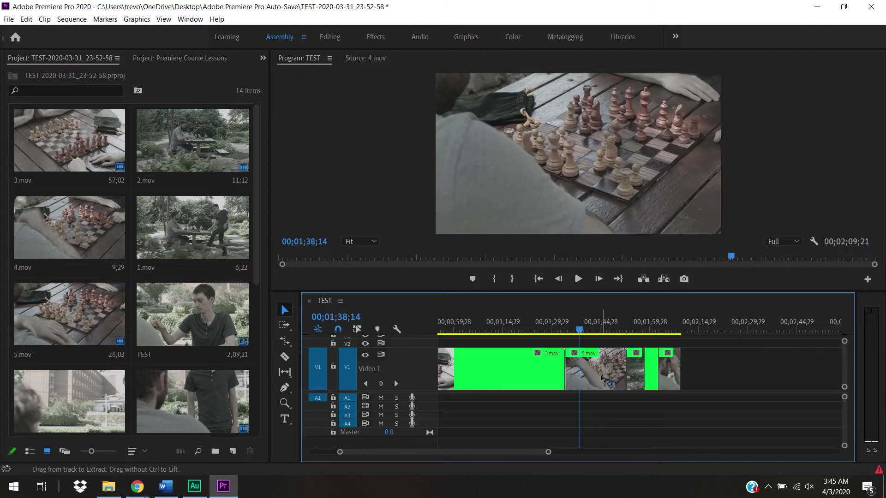
# - Try selecting the clips from 5.mov onward again, with a marquee and with the Track Select Forward tool, clearing the selection in between
pyautogui.moveTo(738, 377); pyautogui.dragTo(620, 374)
pyautogui.click(285, 325)
pyautogui.press('v')
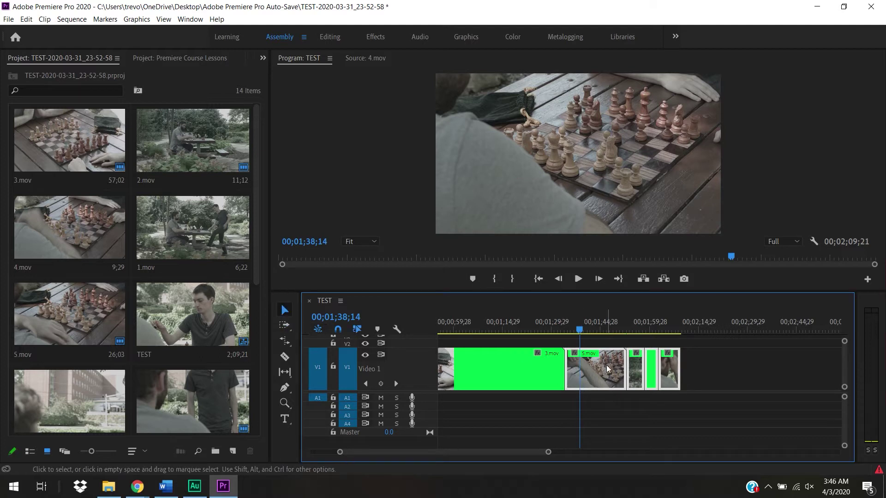
pyautogui.click(709, 372)
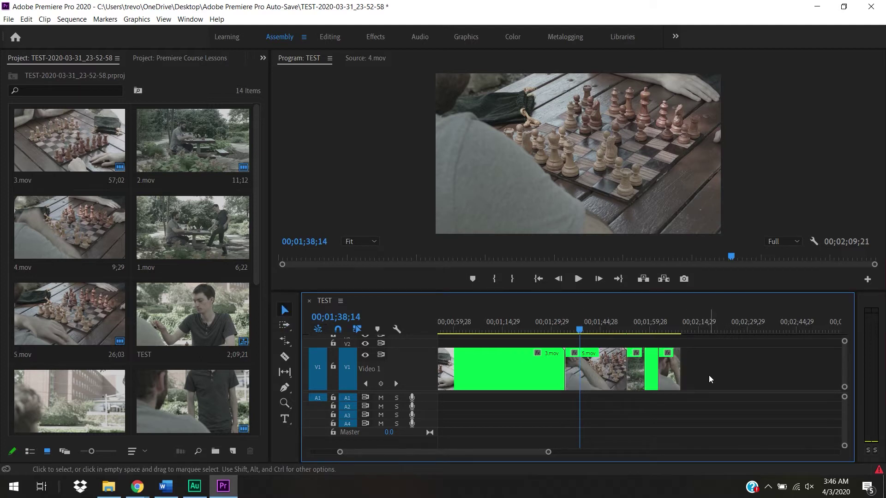
pyautogui.moveTo(709, 379); pyautogui.dragTo(672, 374)
# - Select 5.mov and all the clips following it with the Track Select Forward tool, and group them
pyautogui.click(282, 325)
pyautogui.click(607, 372)
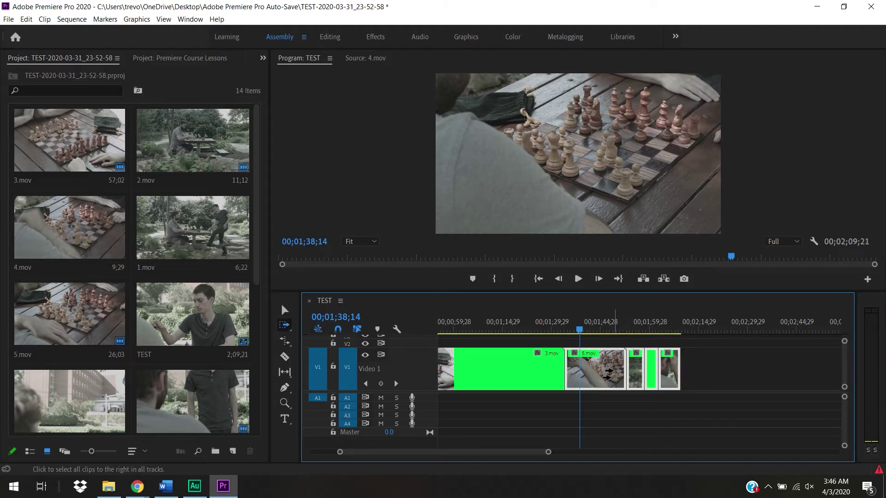
pyautogui.rightClick(610, 374)
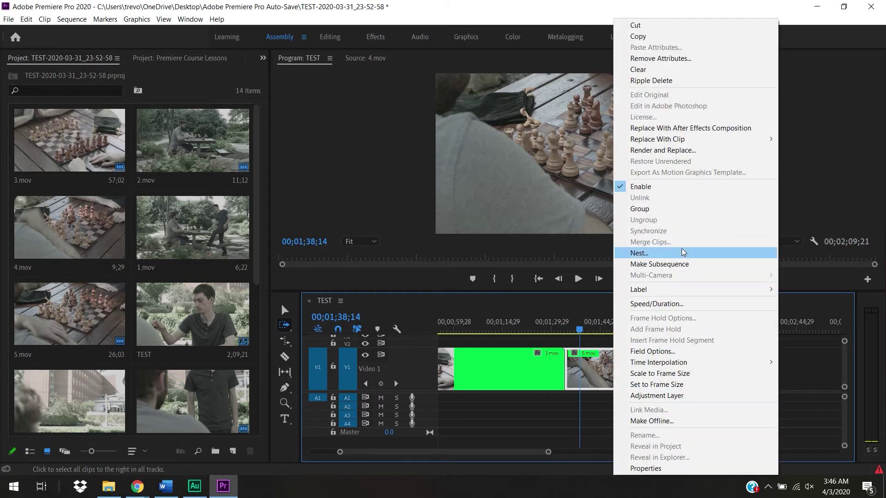
pyautogui.click(672, 214)
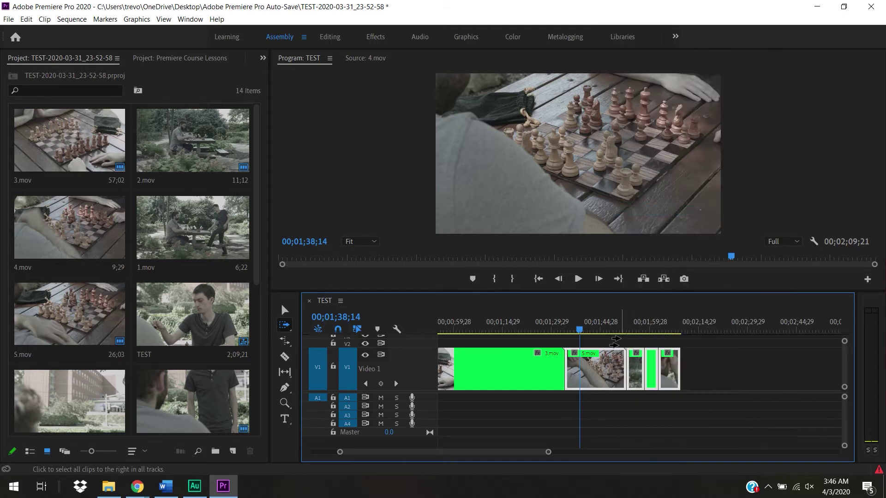
# - Move the grouped clips further along Video 1 and back towards 3.mov, twice, leaving them just past the playhead at 00;01;38;14
pyautogui.press('v')
pyautogui.moveTo(608, 364); pyautogui.dragTo(679, 365)
pyautogui.click(604, 370)
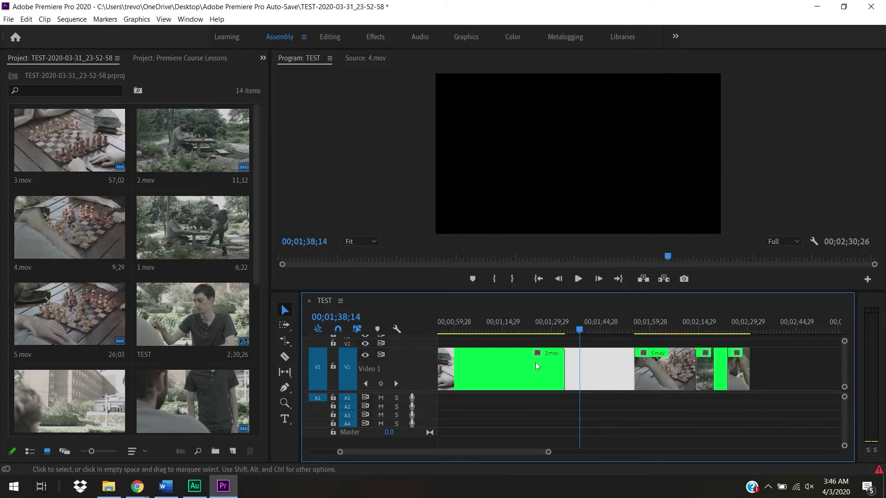
pyautogui.click(663, 377)
pyautogui.moveTo(662, 376); pyautogui.dragTo(615, 376)
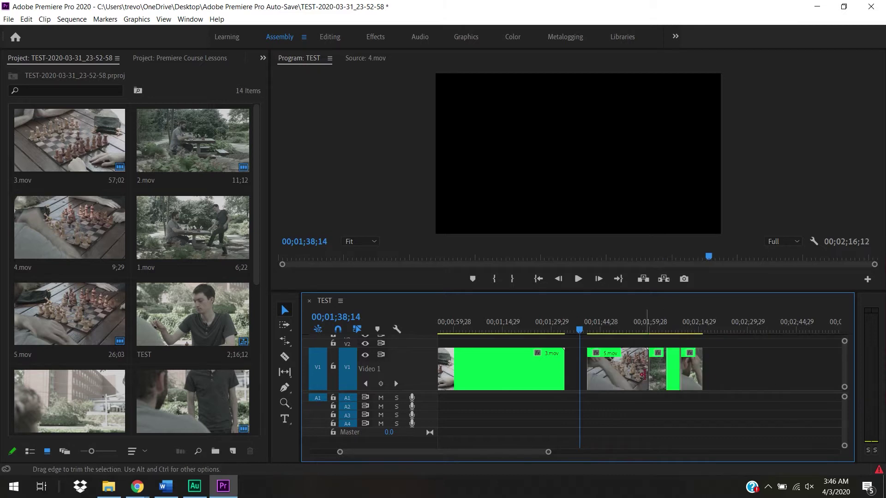
pyautogui.moveTo(632, 373); pyautogui.dragTo(664, 373)
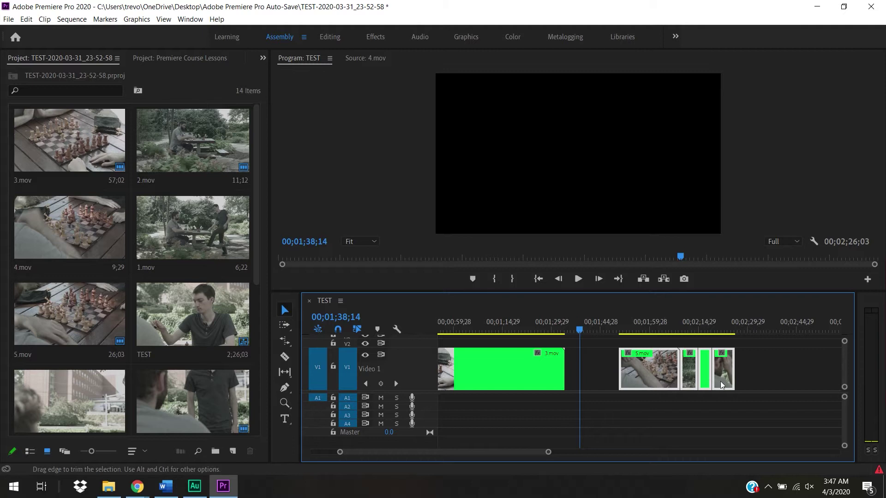
pyautogui.moveTo(641, 382); pyautogui.dragTo(613, 381)
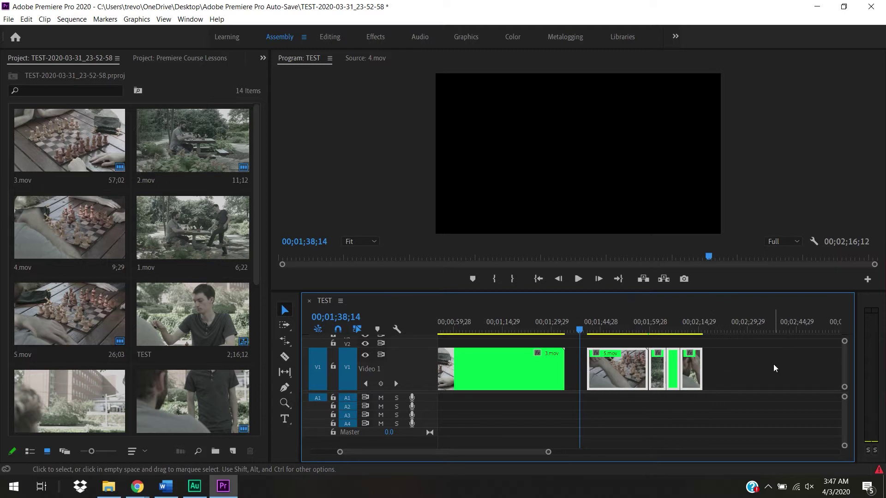
# - Turn Linked Selection off, select 5.mov, the clip after it and the last grouped clip individually, and turn Linked Selection back on
pyautogui.click(357, 331)
pyautogui.click(721, 377)
pyautogui.click(617, 373)
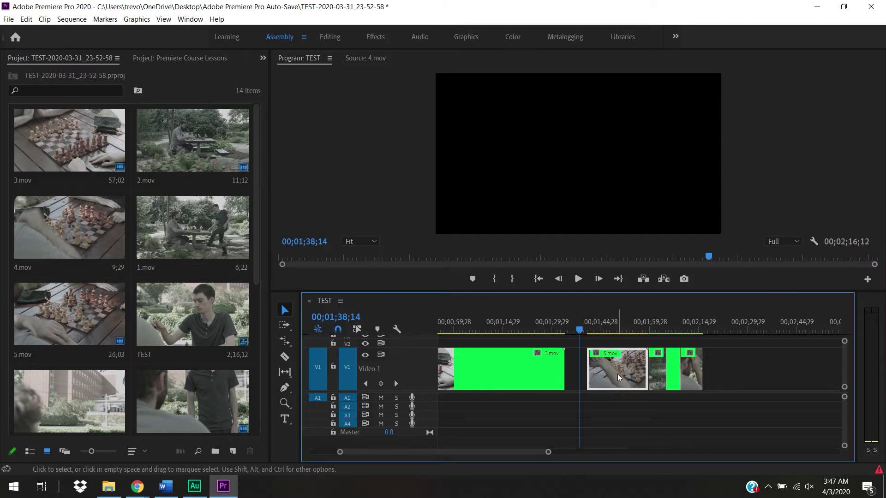
pyautogui.click(658, 371)
pyautogui.click(693, 373)
pyautogui.click(357, 329)
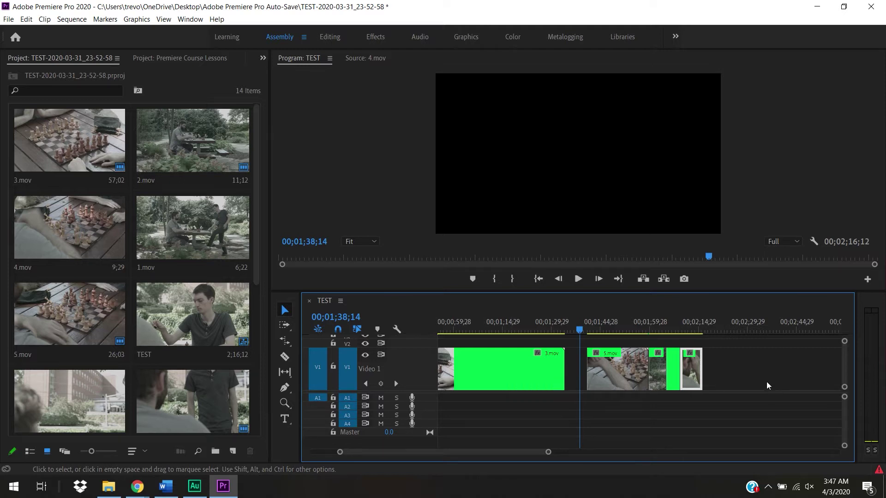
# - Select the grouped clips from 5.mov to the end of Video 1 and make a subsequence from them
pyautogui.moveTo(751, 373); pyautogui.dragTo(587, 369)
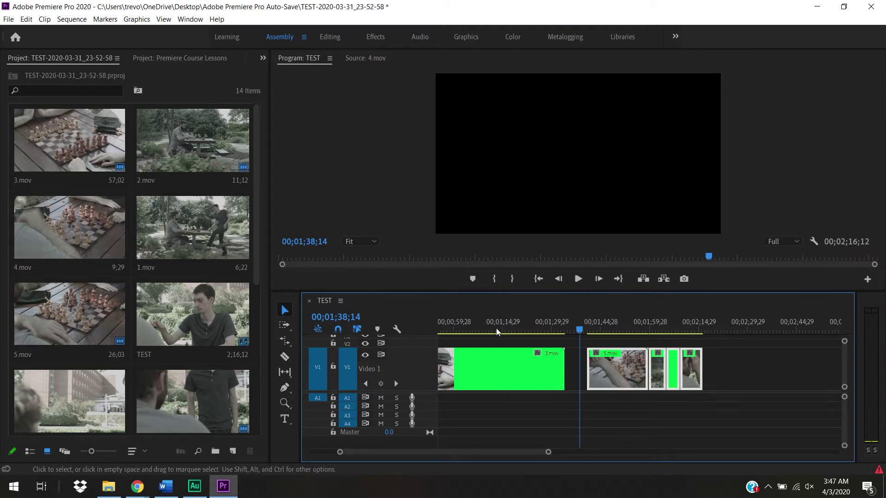
pyautogui.moveTo(254, 253); pyautogui.dragTo(317, 402)
pyautogui.moveTo(744, 375); pyautogui.dragTo(628, 373)
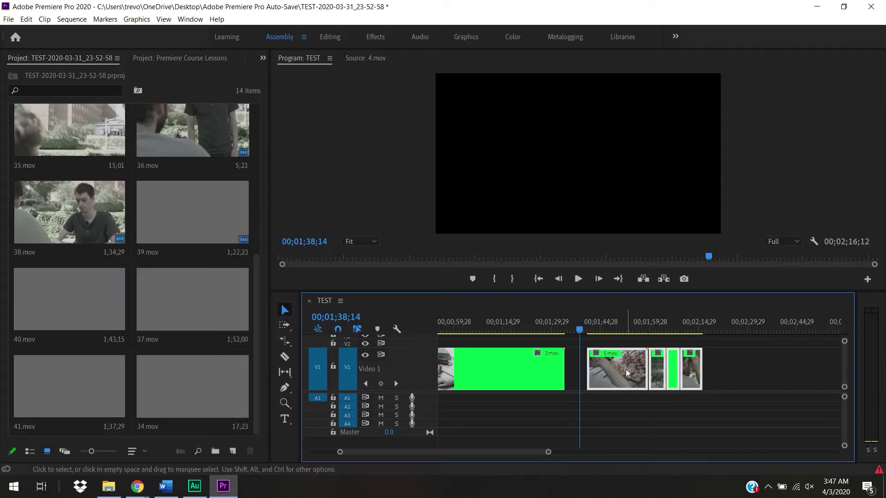
pyautogui.rightClick(625, 369)
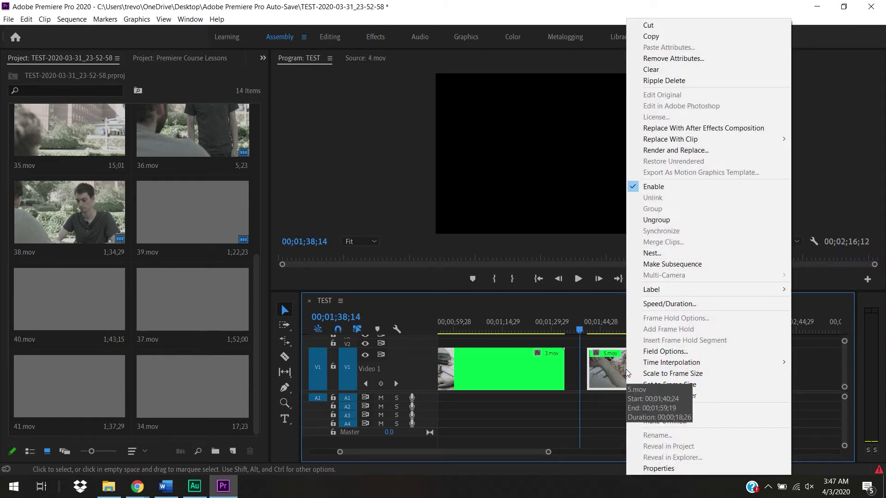
pyautogui.click(671, 264)
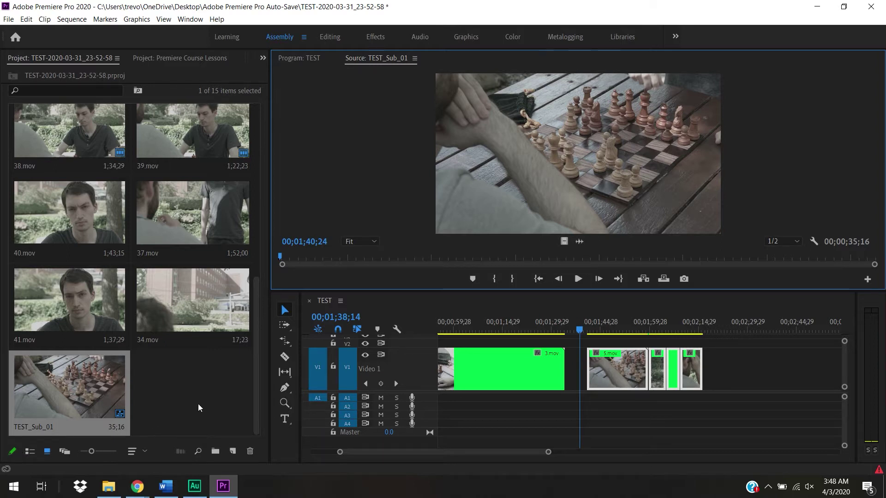
# - Open the TEST_Sub_01 subsequence in its own timeline to view its clips, and close it
pyautogui.doubleClick(60, 377)
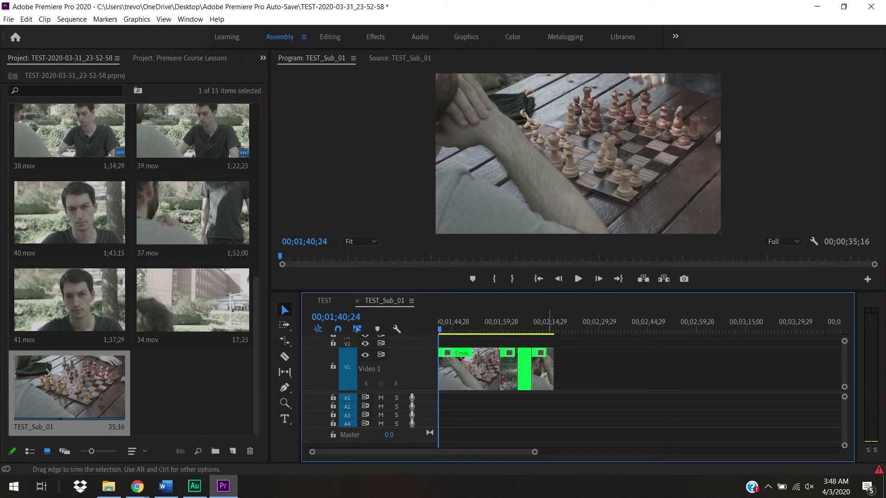
pyautogui.click(357, 302)
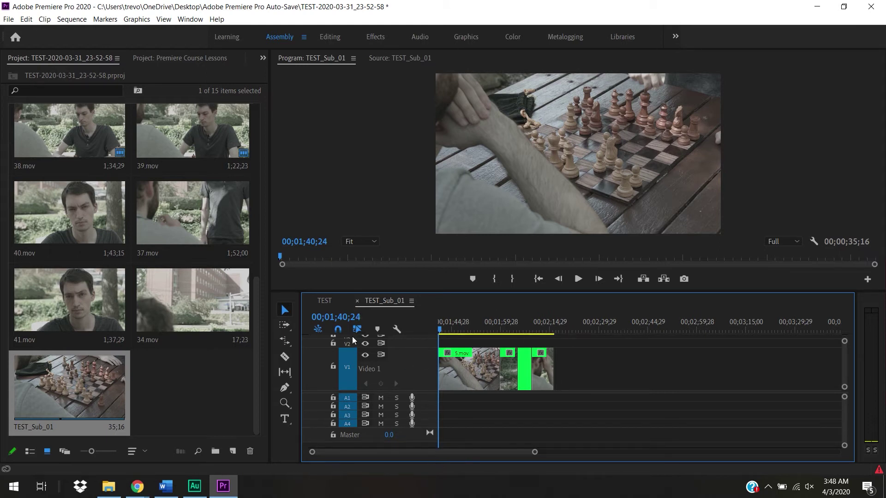
pyautogui.click(606, 409)
# - Try placing TEST_Sub_01 directly after the last clip on Video 1 of the TEST sequence, and delete it again
pyautogui.moveTo(74, 380); pyautogui.dragTo(704, 303)
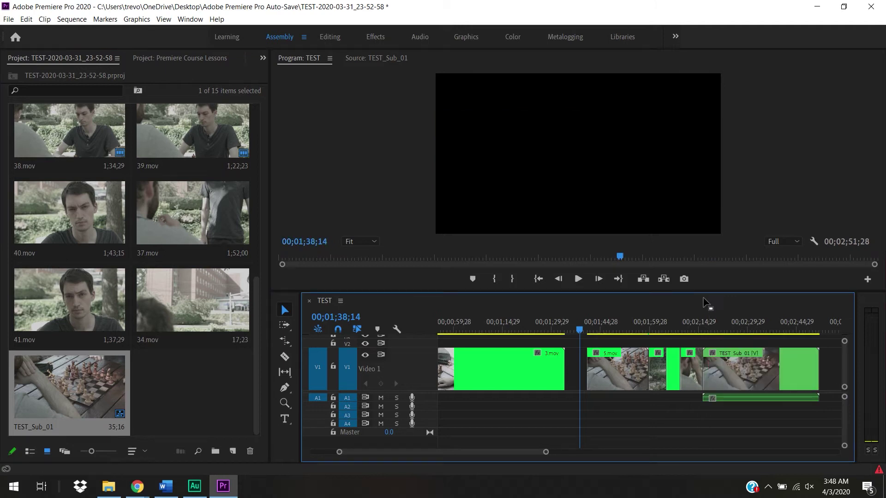
pyautogui.click(731, 365)
pyautogui.click(726, 331)
pyautogui.press('Delete')
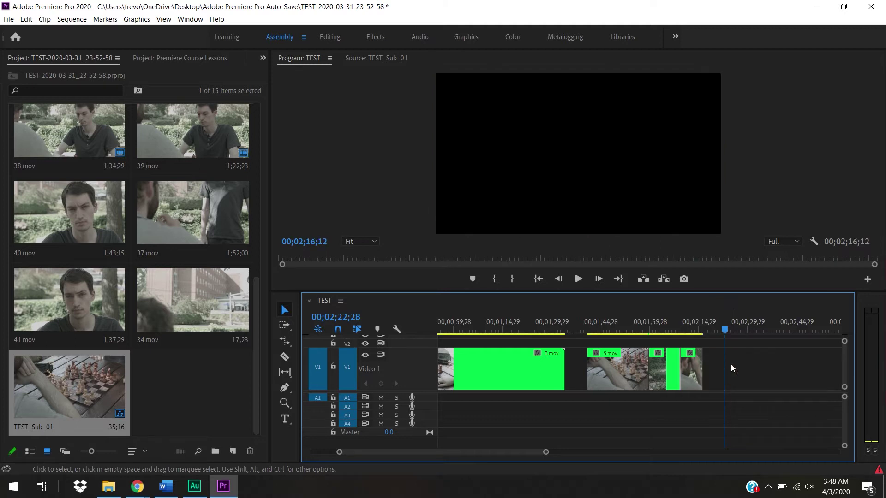
# - Return to the TEST timeline, place TEST_Sub_01 a short gap after the last clip on Video 1, and scrub to 00;02;30;11
pyautogui.moveTo(257, 363); pyautogui.dragTo(258, 233)
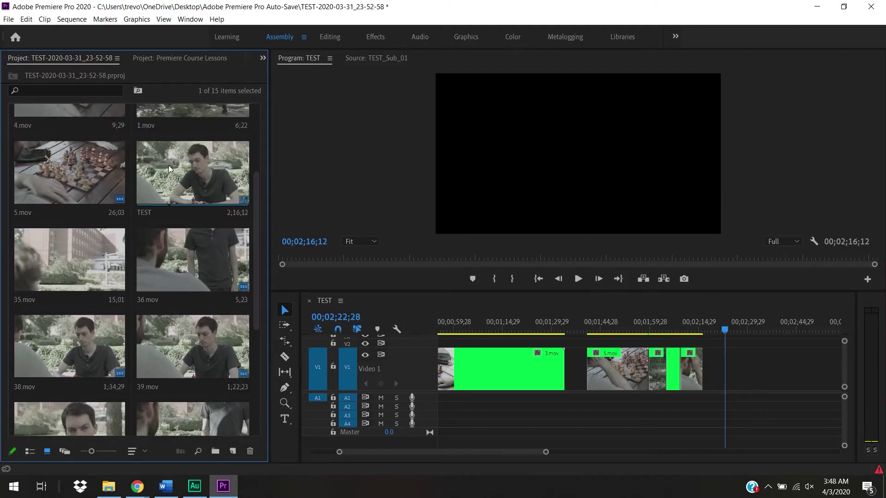
pyautogui.click(169, 165)
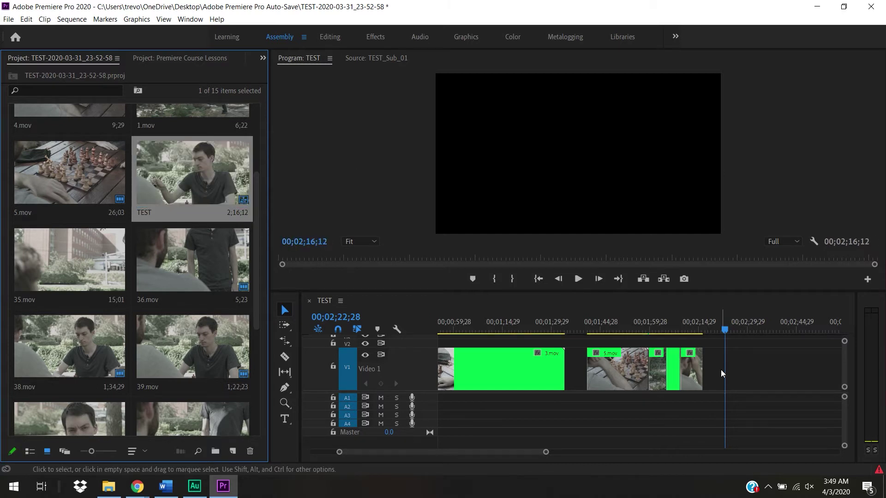
pyautogui.click(327, 300)
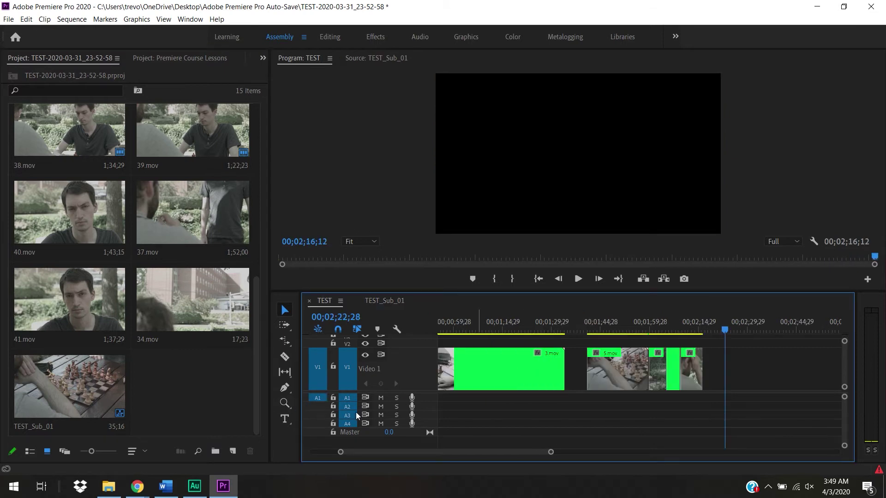
pyautogui.moveTo(59, 386); pyautogui.dragTo(768, 378)
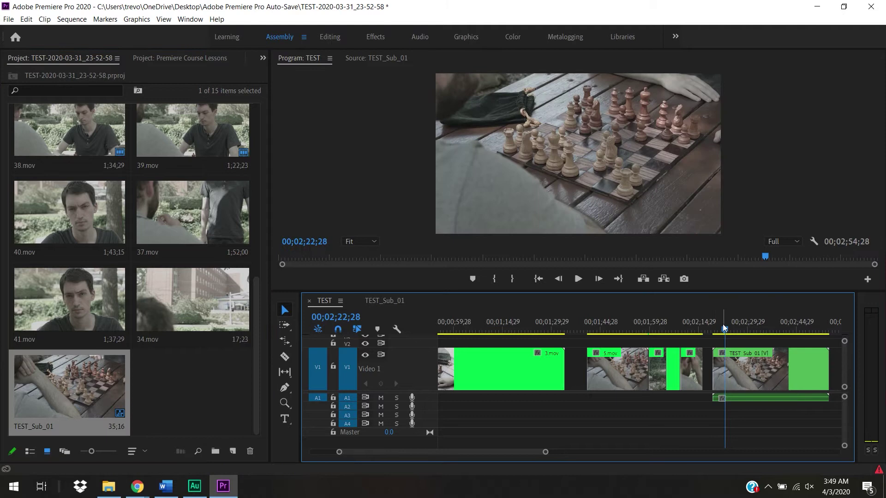
pyautogui.moveTo(724, 322); pyautogui.dragTo(750, 327)
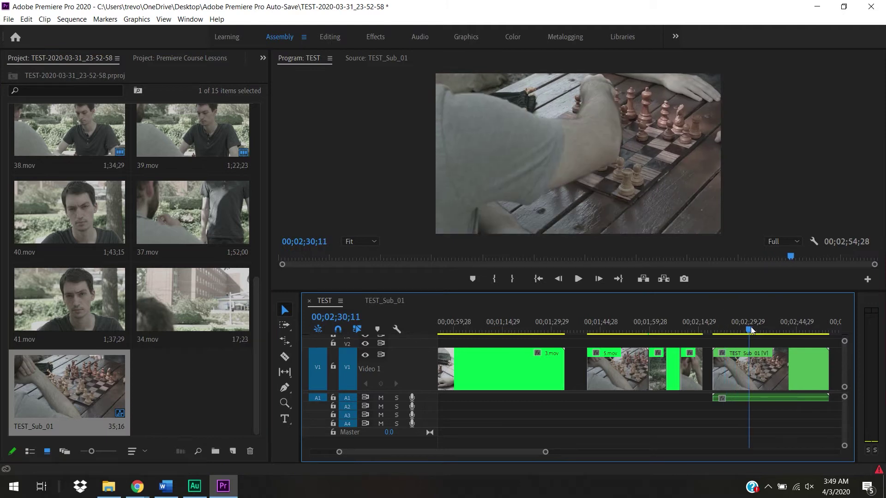
# - Open TEST_Sub_01, shift its grouped clips along Video 1, and rearrange 5.mov and the clip after it individually with Linked Selection off
pyautogui.doubleClick(751, 370)
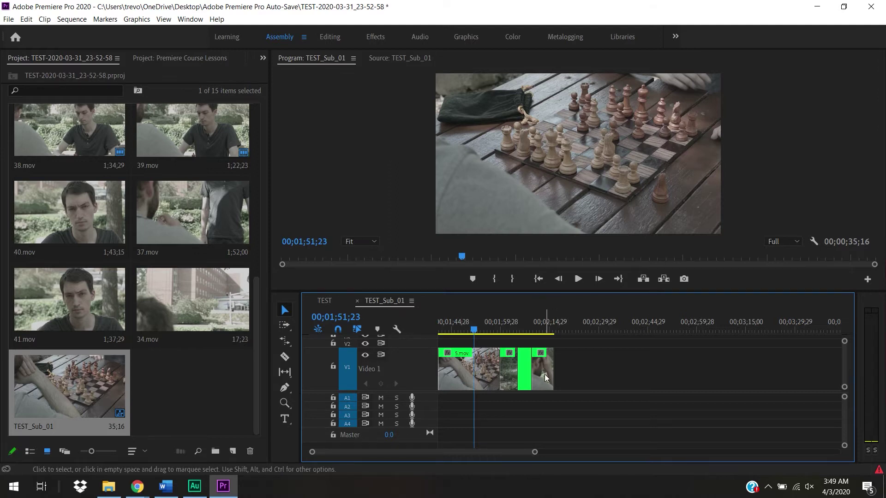
pyautogui.moveTo(545, 374); pyautogui.dragTo(608, 369)
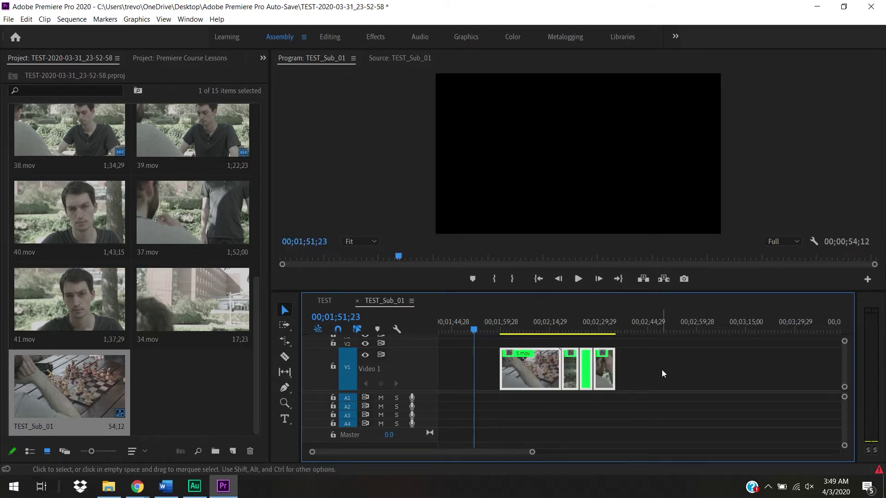
pyautogui.click(357, 330)
pyautogui.moveTo(542, 379); pyautogui.dragTo(468, 381)
pyautogui.moveTo(572, 383); pyautogui.dragTo(544, 386)
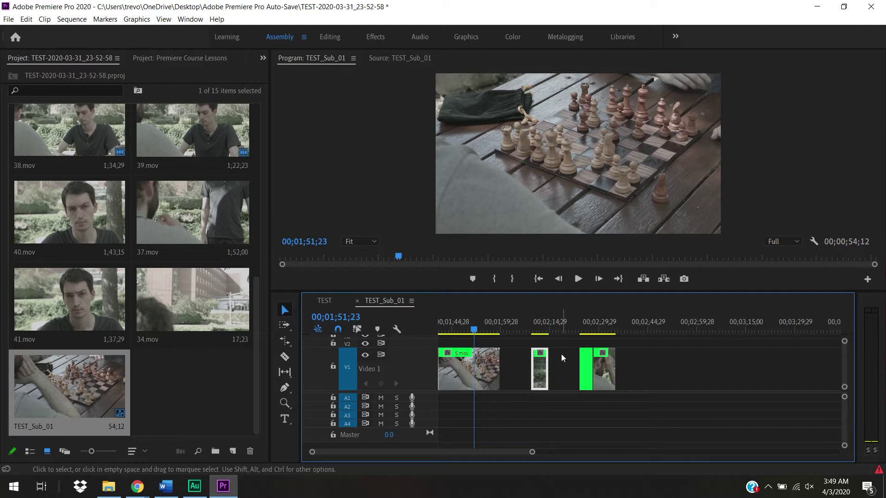
pyautogui.moveTo(542, 375); pyautogui.dragTo(524, 382)
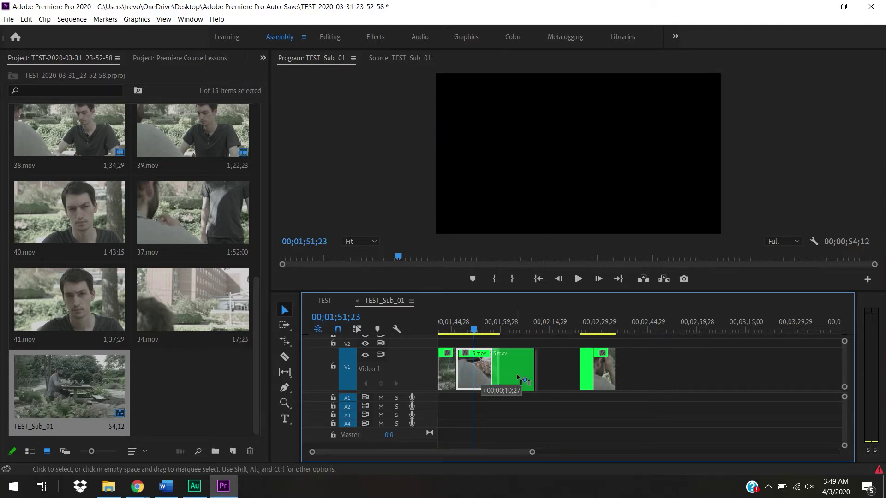
# - Return to TEST, move the TEST_Sub_01 clip against the preceding clip, and extend its end to include the subsequence's added length
pyautogui.click(326, 300)
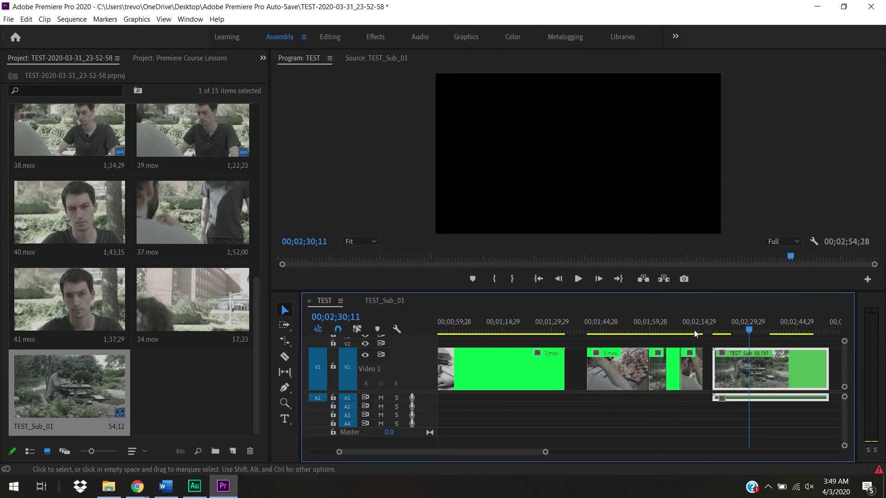
pyautogui.moveTo(749, 331); pyautogui.dragTo(753, 353)
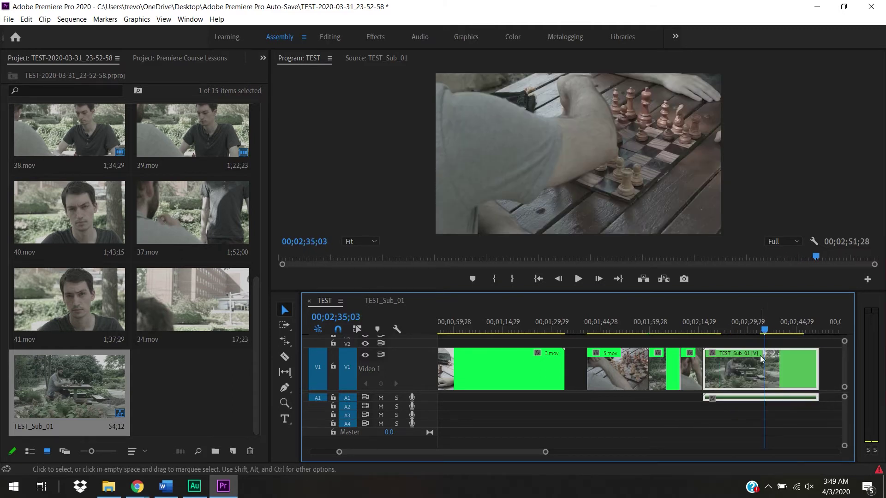
pyautogui.moveTo(545, 452); pyautogui.dragTo(614, 452)
pyautogui.moveTo(662, 396); pyautogui.dragTo(727, 373)
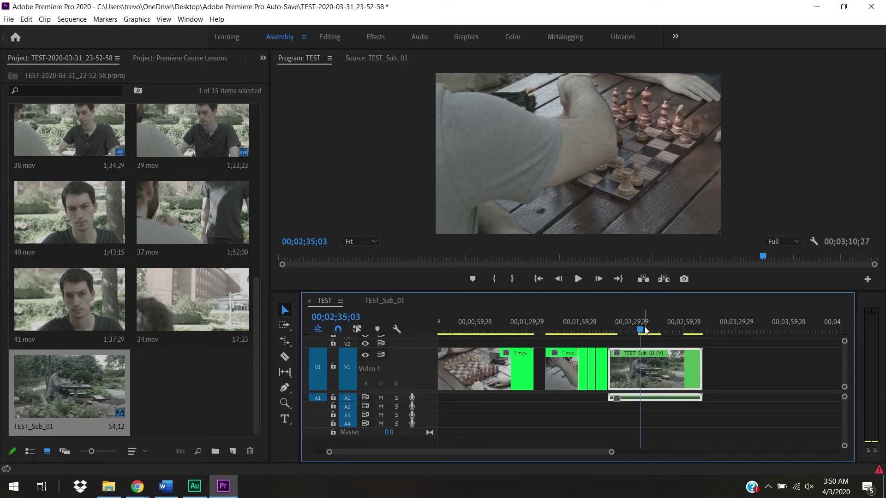
# - Scrub to 00;02;53;13 to preview the extended TEST_Sub_01 clip, and delete it from the TEST sequence
pyautogui.click(673, 331)
pyautogui.moveTo(673, 331); pyautogui.dragTo(675, 354)
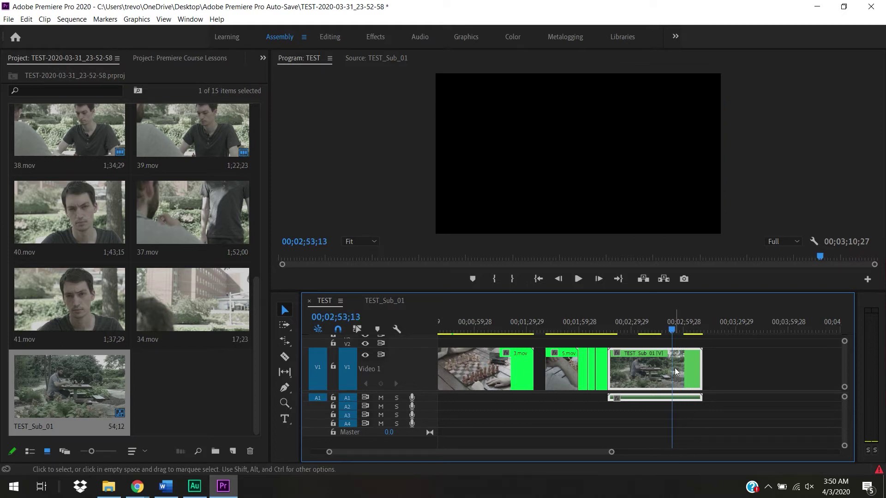
pyautogui.press('Delete')
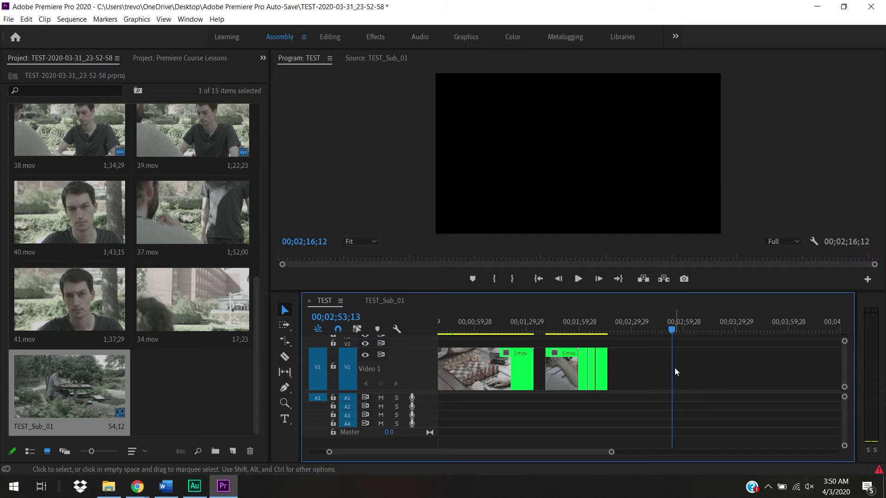
# - Select the grouped clips from 5.mov onward and nest them into a sequence named NESTED SEQUENCE
pyautogui.moveTo(635, 384); pyautogui.dragTo(561, 372)
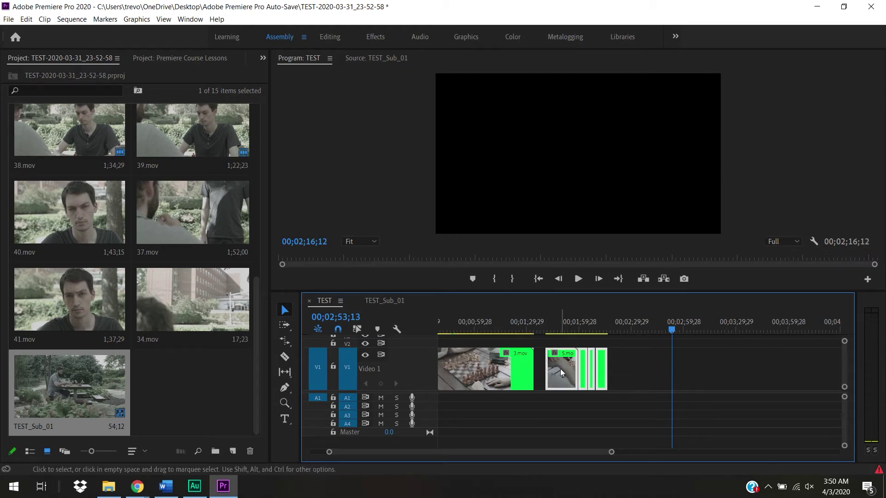
pyautogui.rightClick(561, 372)
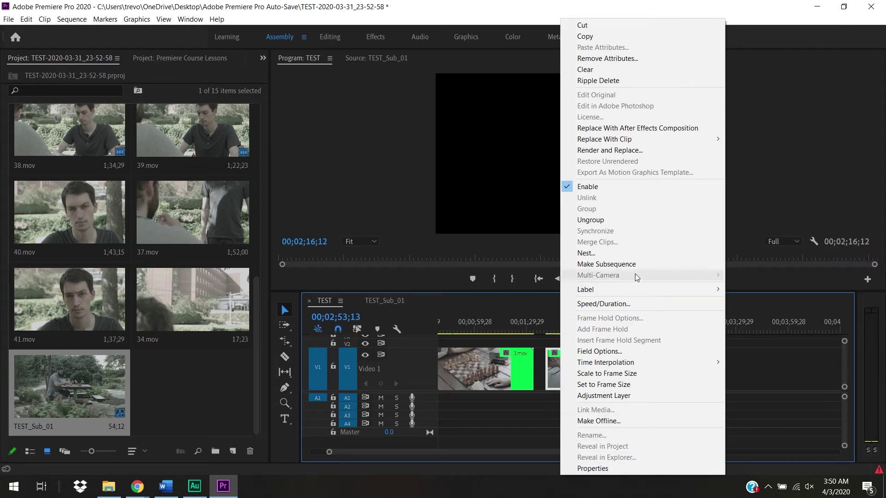
pyautogui.click(630, 253)
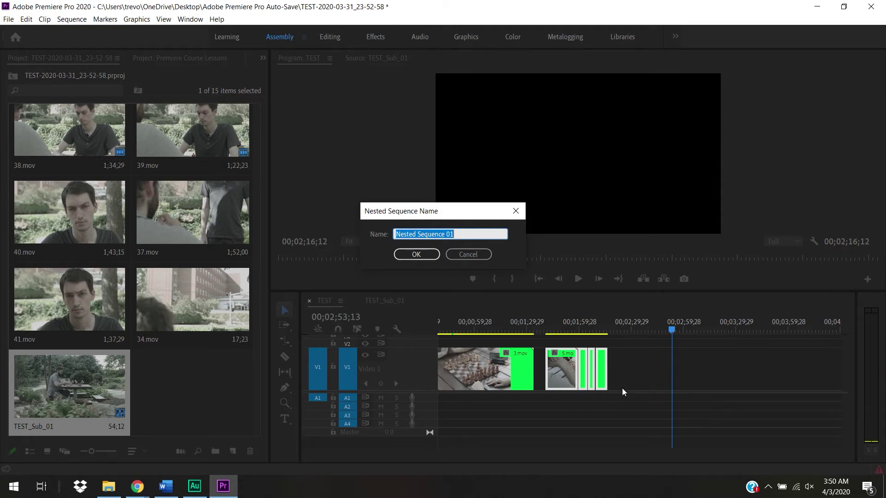
pyautogui.write('NE')
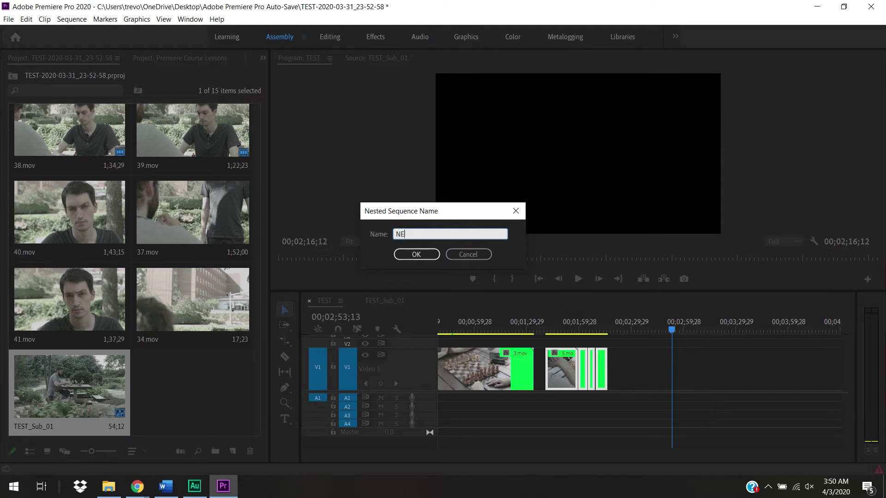
pyautogui.write('STED SEQUENCE')
pyautogui.click(430, 258)
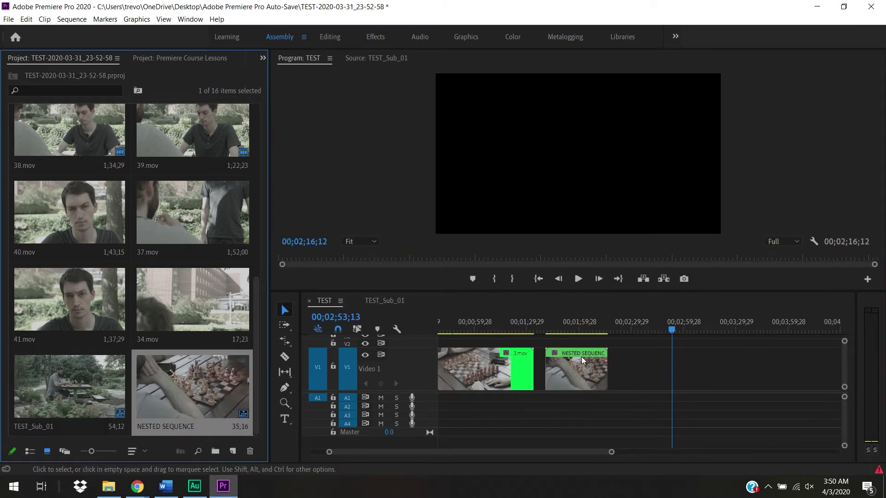
# - Open the nested sequence to view its clips, compare it with TEST_Sub_01, and return to the TEST sequence
pyautogui.doubleClick(574, 380)
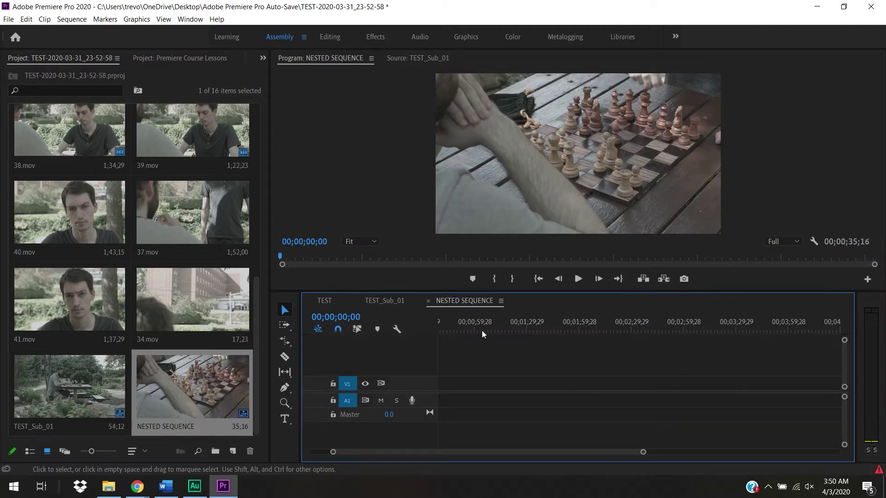
pyautogui.moveTo(548, 454); pyautogui.dragTo(477, 456)
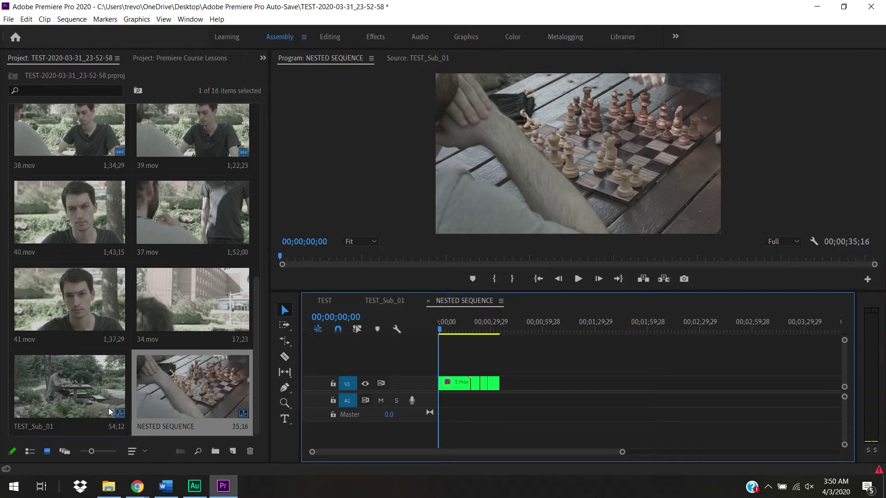
pyautogui.click(393, 301)
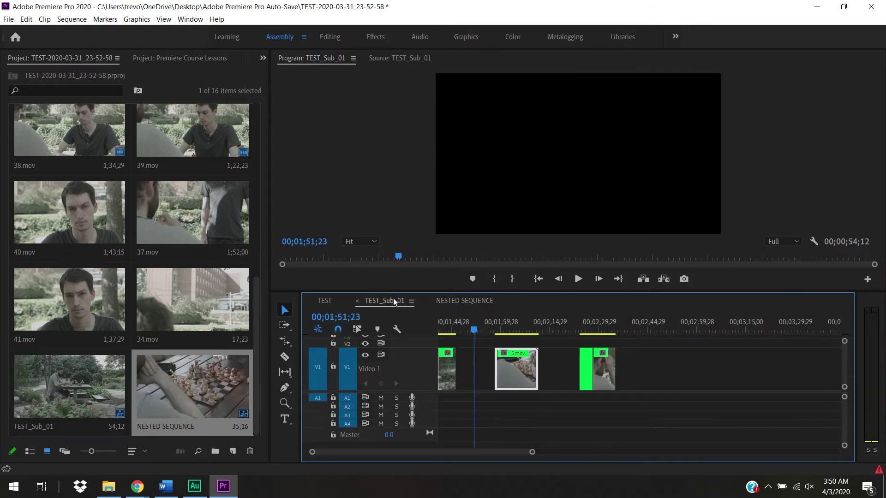
pyautogui.click(331, 301)
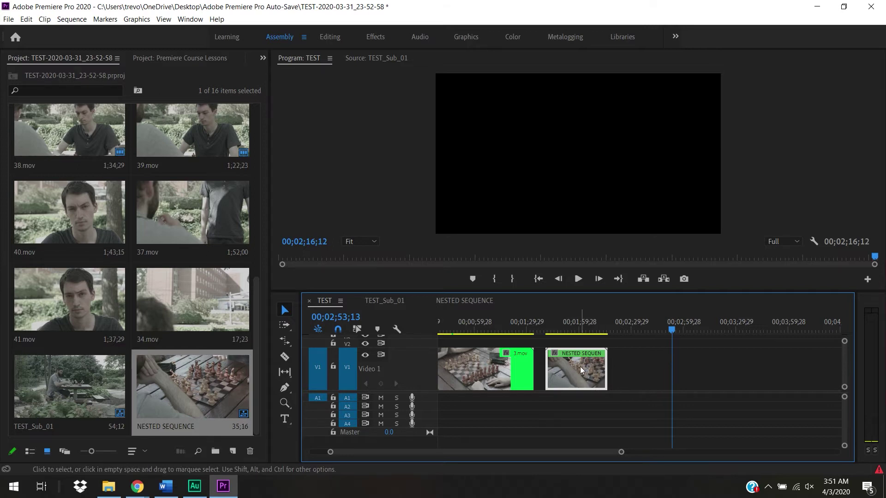
# - Delete the nested clip from TEST, turn off inserting sequences as nests, and place NESTED SEQUENCE after 3.mov as individual clips
pyautogui.press('Delete')
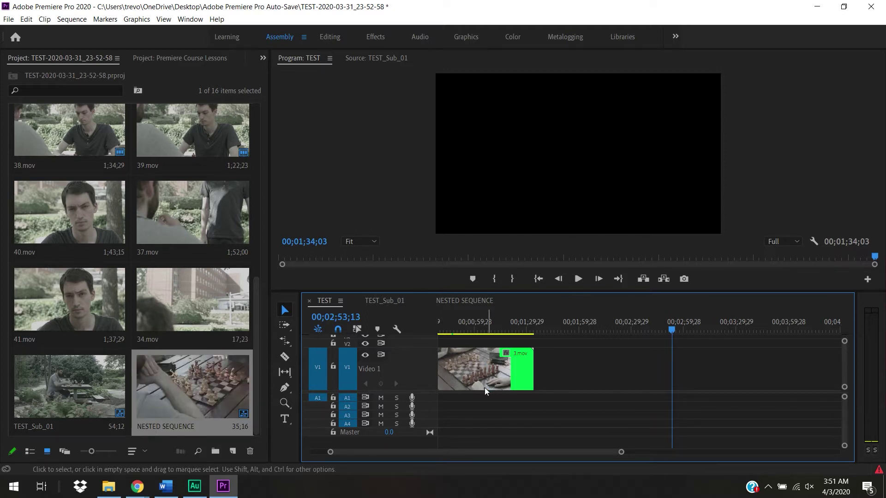
pyautogui.click(318, 330)
pyautogui.moveTo(183, 386); pyautogui.dragTo(583, 365)
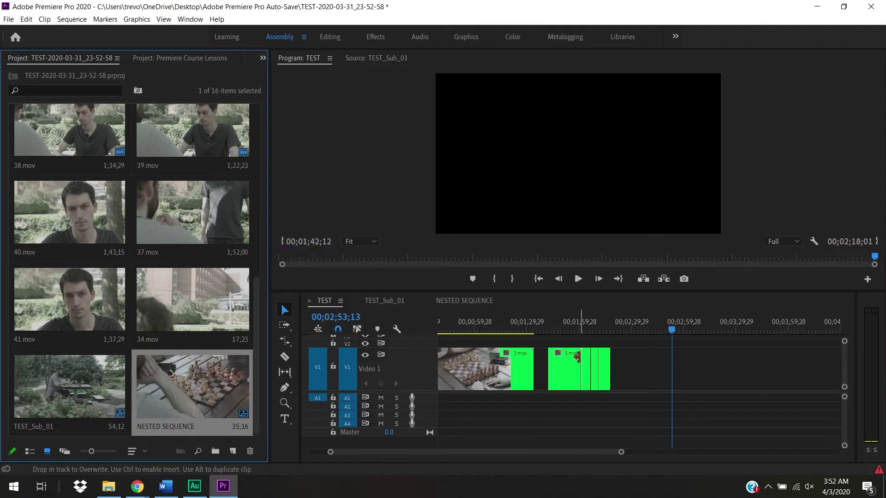
# - Scrub TEST to 00;02;01;27, and add one video track before the first track with zero audio tracks
pyautogui.moveTo(566, 330); pyautogui.dragTo(584, 340)
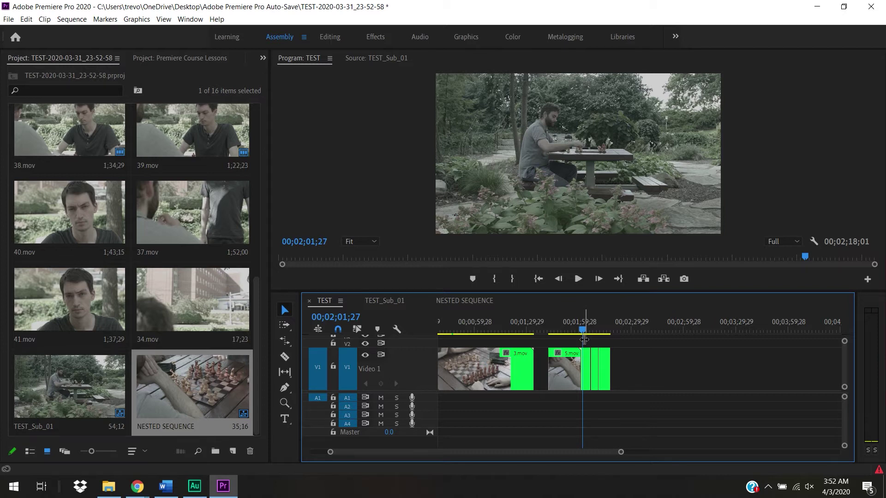
pyautogui.rightClick(386, 442)
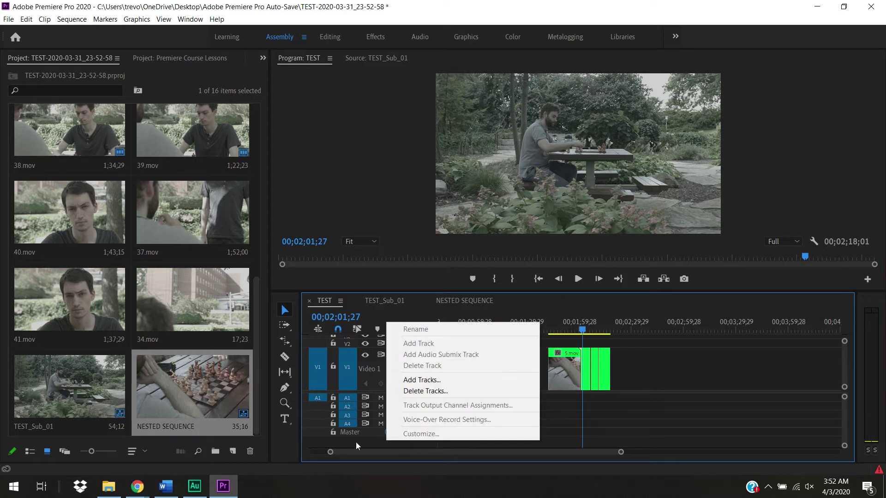
pyautogui.click(428, 380)
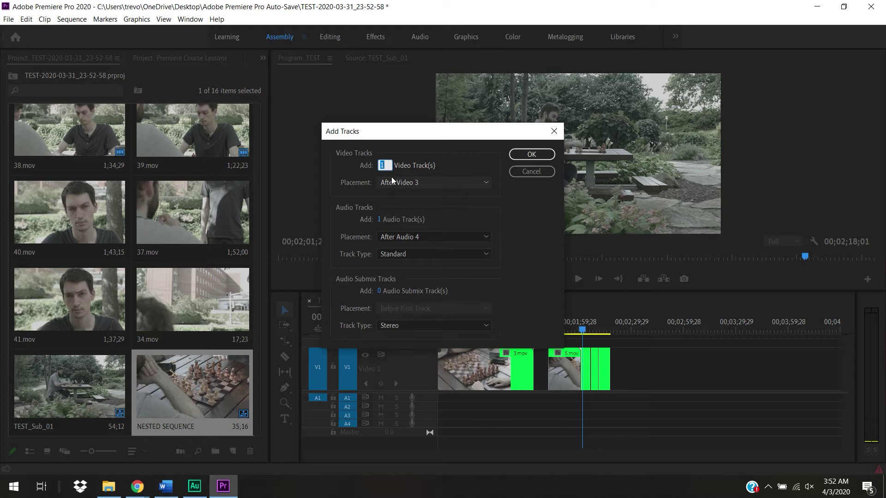
pyautogui.click(413, 182)
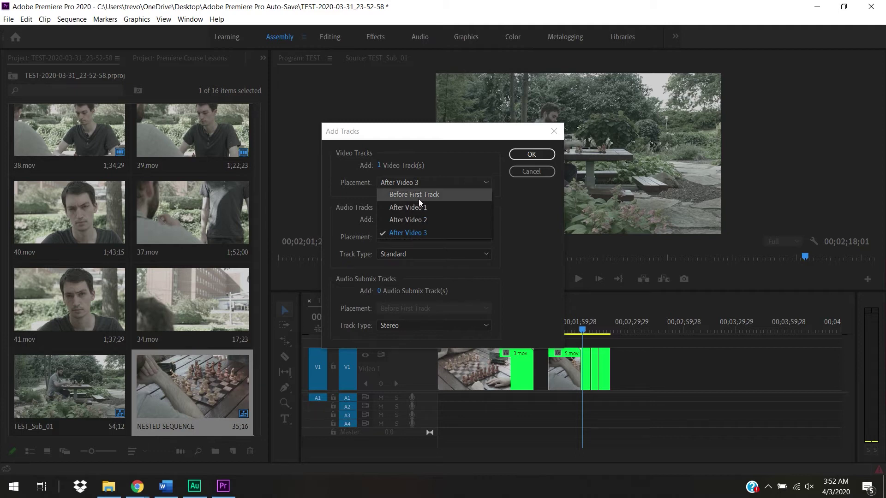
pyautogui.click(419, 194)
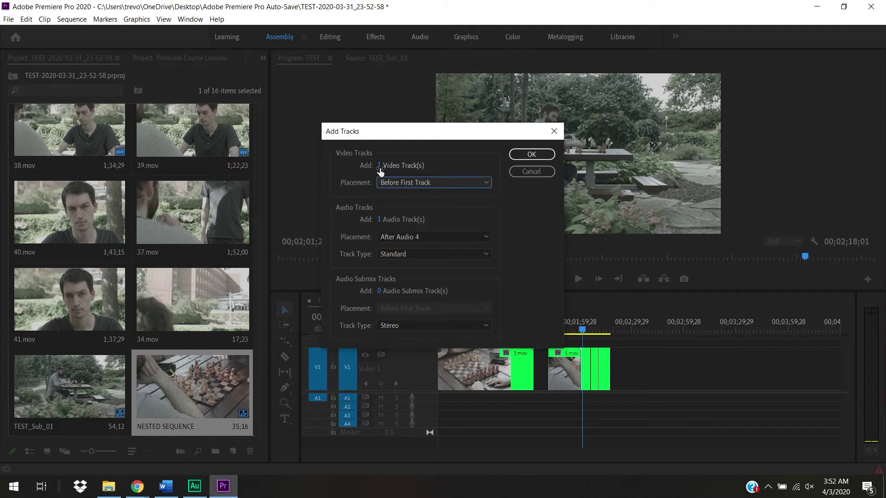
pyautogui.moveTo(379, 220); pyautogui.dragTo(335, 230)
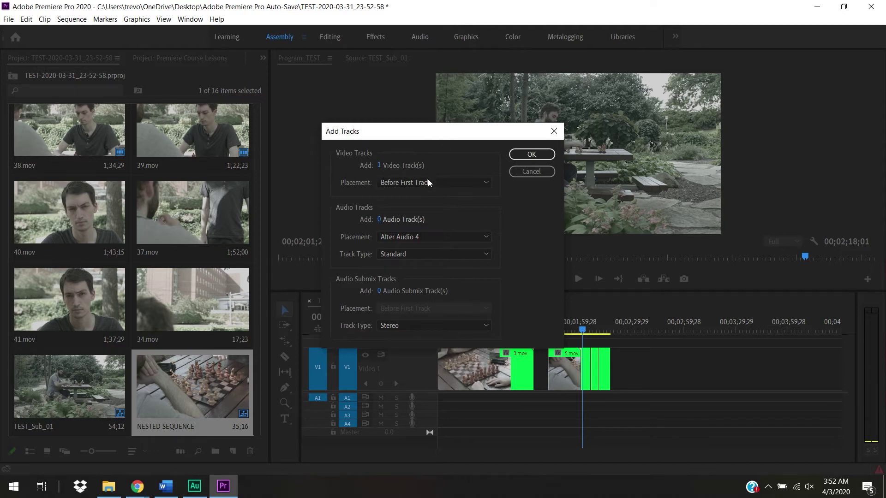
pyautogui.click(527, 158)
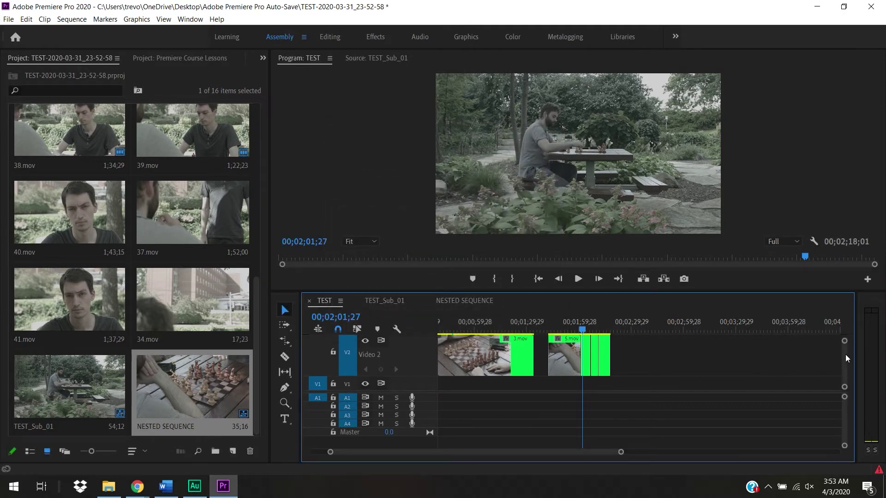
# - Look over the timeline with the new video track from the sequence start, and undo the track addition
pyautogui.moveTo(845, 359)
pyautogui.mouseDown()
pyautogui.moveTo(845, 346)
pyautogui.moveTo(845, 370)
pyautogui.mouseUp()
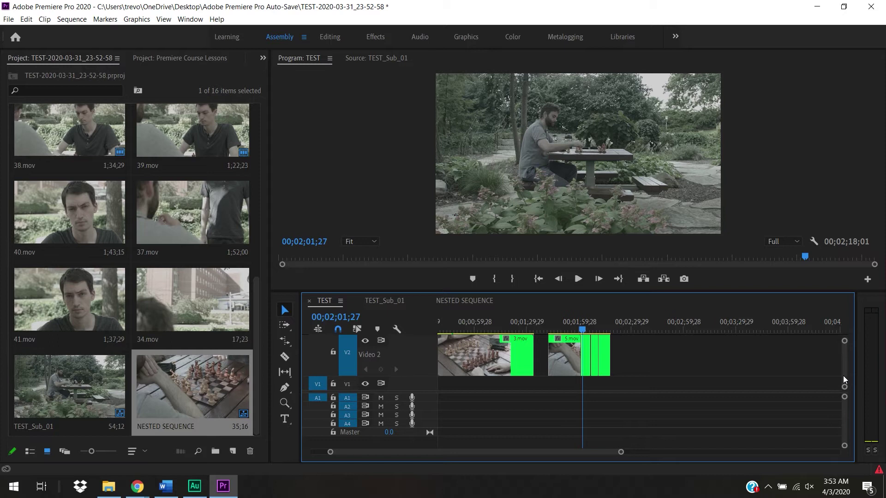
pyautogui.moveTo(508, 320); pyautogui.dragTo(359, 331)
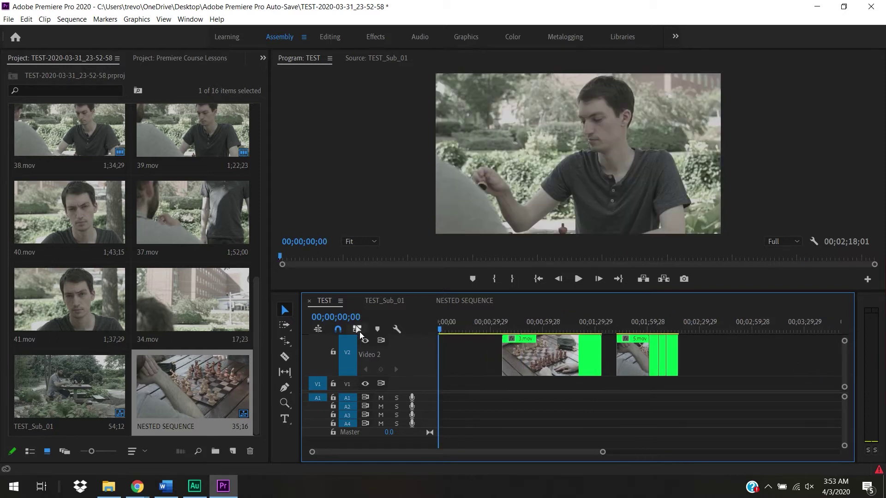
pyautogui.moveTo(603, 452); pyautogui.dragTo(582, 455)
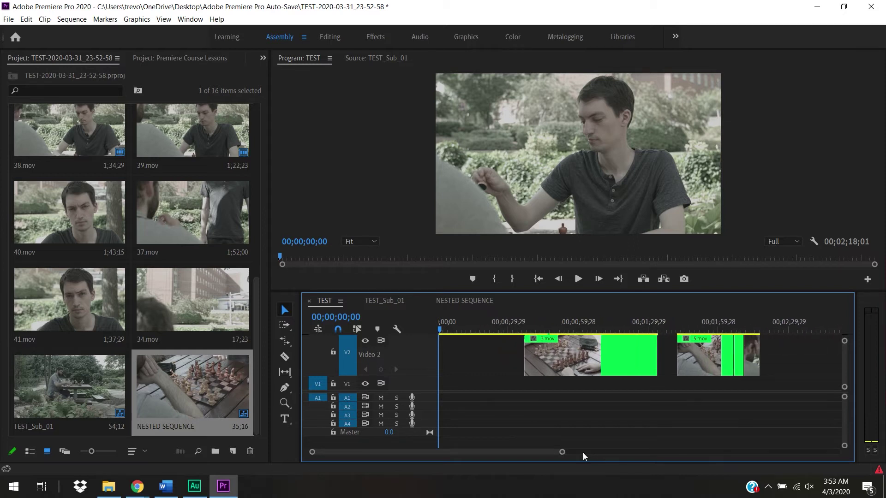
pyautogui.hotkey('ctrl', 'z')
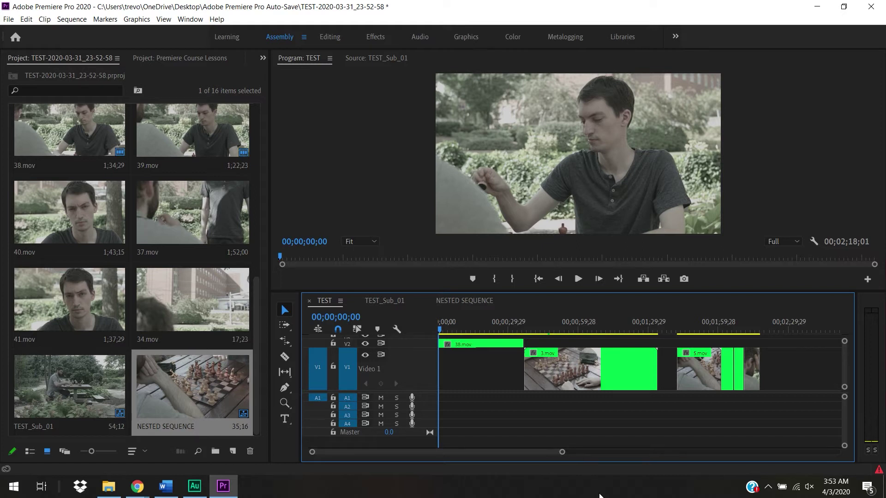
# - Collapse Video 1, expand and collapse Video 2, and expand Video 1 again to compare the track heights
pyautogui.doubleClick(398, 366)
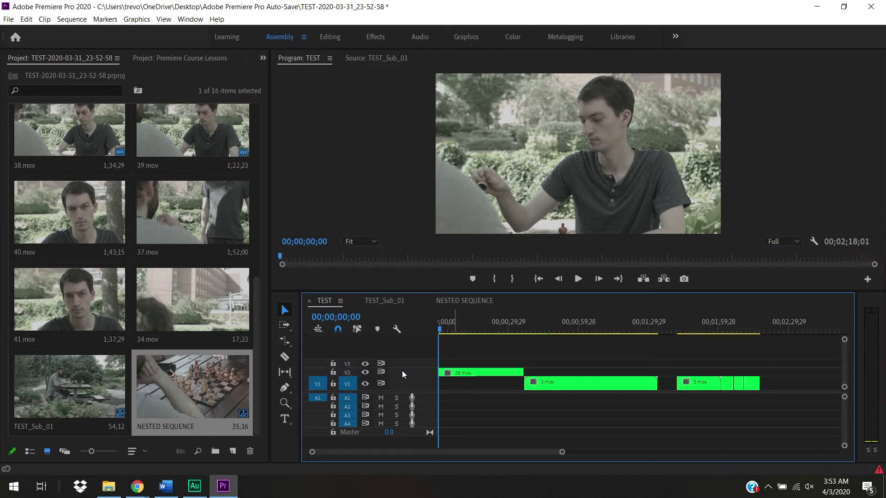
pyautogui.doubleClick(402, 372)
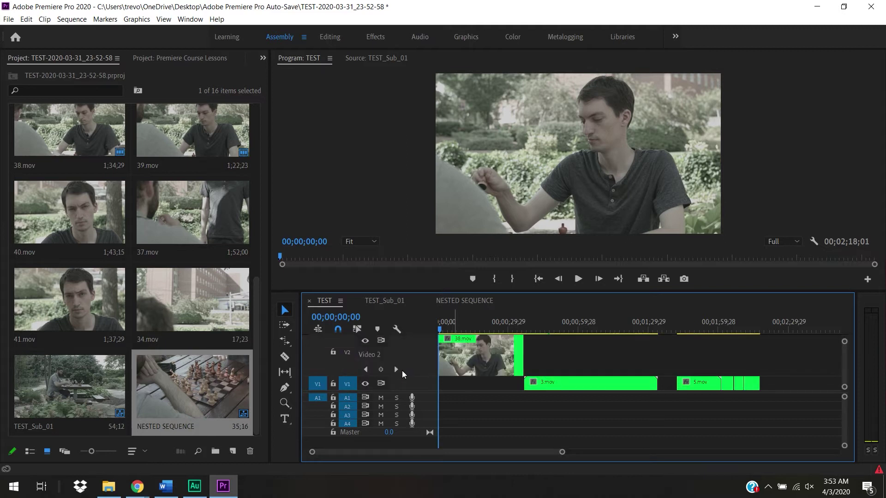
pyautogui.doubleClick(415, 349)
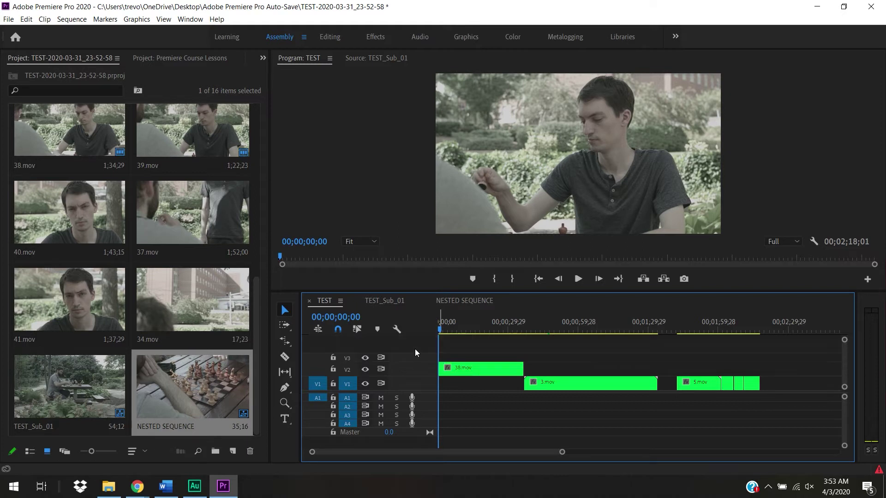
pyautogui.doubleClick(402, 381)
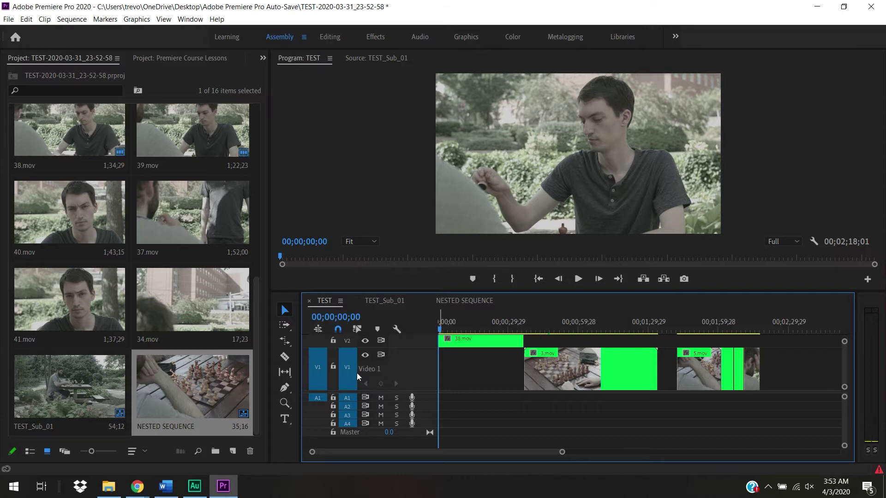
# - View the button customization options for the Video 1 track header, and cancel without changing the layout
pyautogui.rightClick(402, 369)
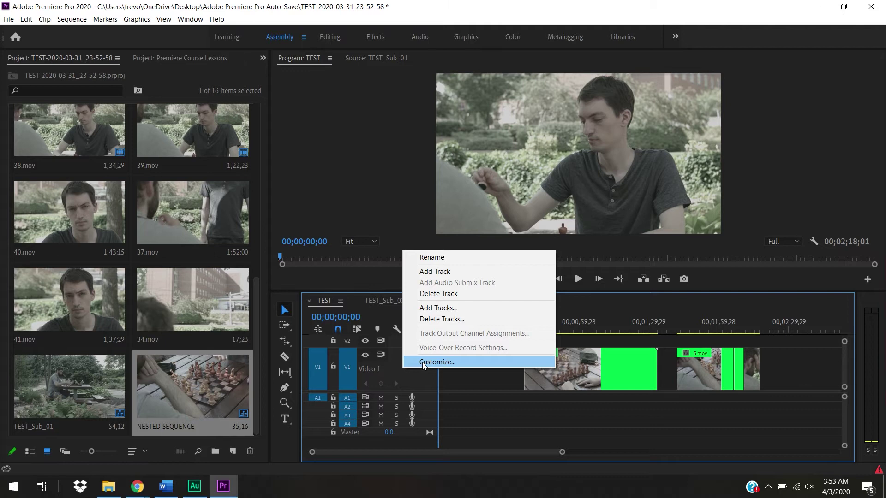
pyautogui.click(423, 364)
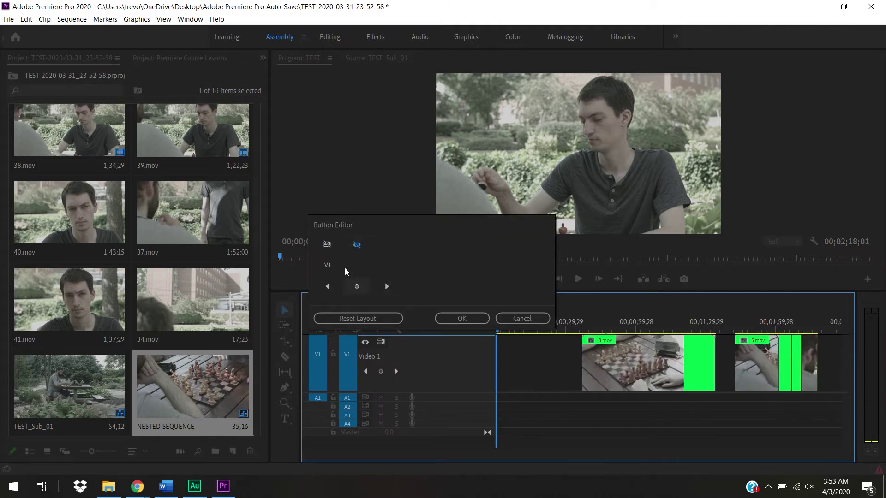
pyautogui.click(520, 319)
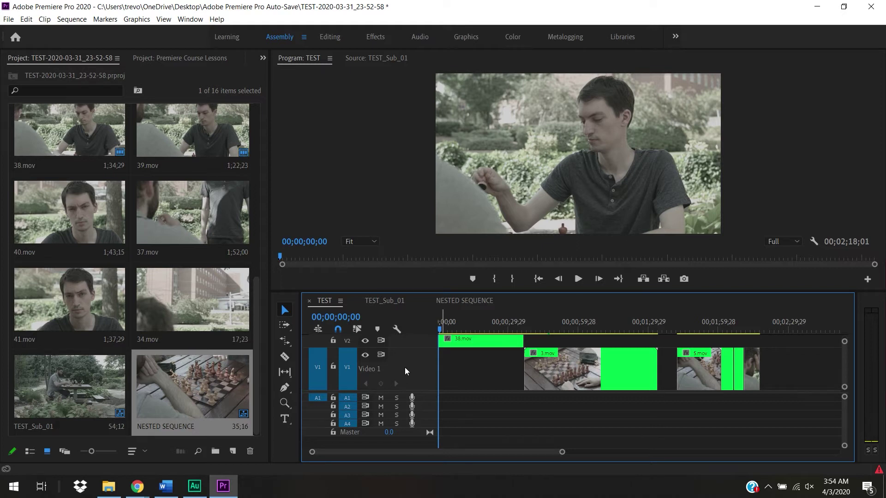
# - Rename the Video 1 track as MASTER SHOT
pyautogui.rightClick(405, 368)
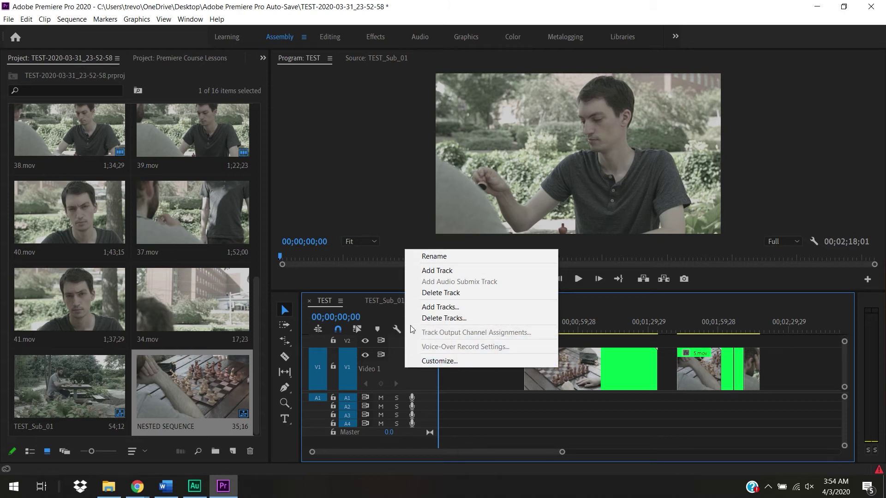
pyautogui.click(409, 256)
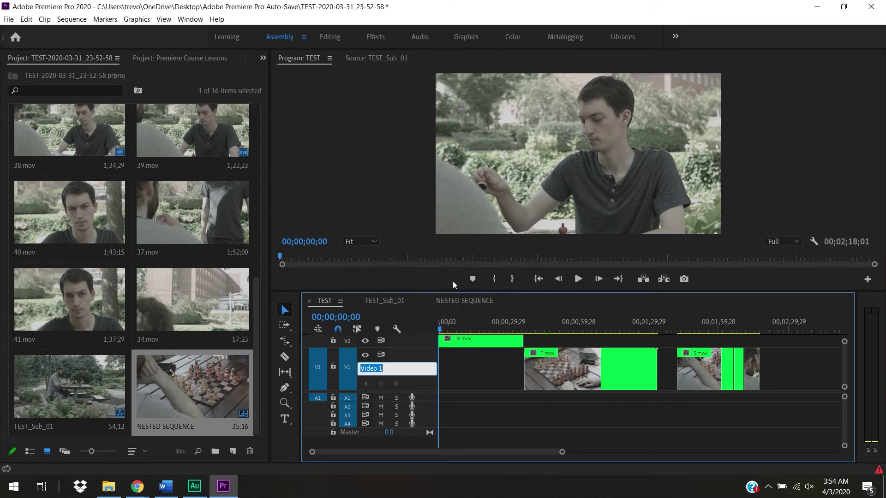
pyautogui.write('MASTER SHOT')
pyautogui.click(447, 377)
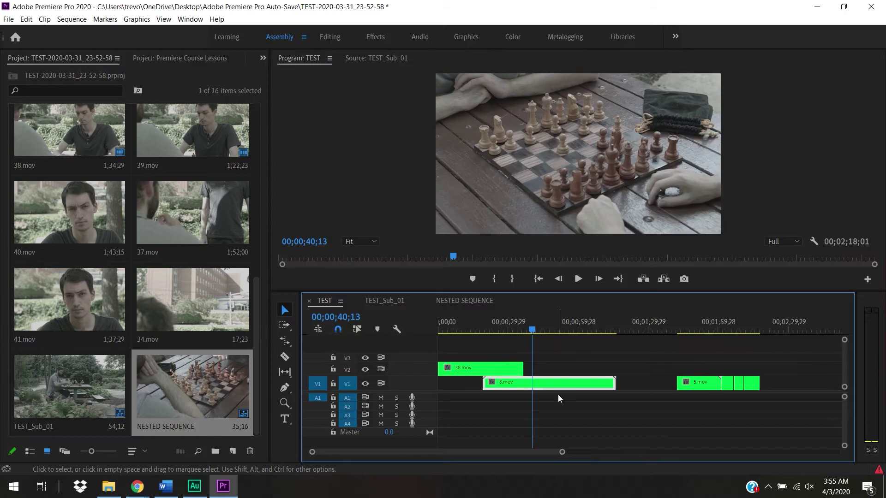
# - Move the 5.mov clip earlier on V1, separating it from the clips that follow it
pyautogui.moveTo(705, 386); pyautogui.dragTo(674, 387)
# - Rate Stretch the start of 5.mov back to the end of 3.mov, closing the gap between them
pyautogui.click(285, 341)
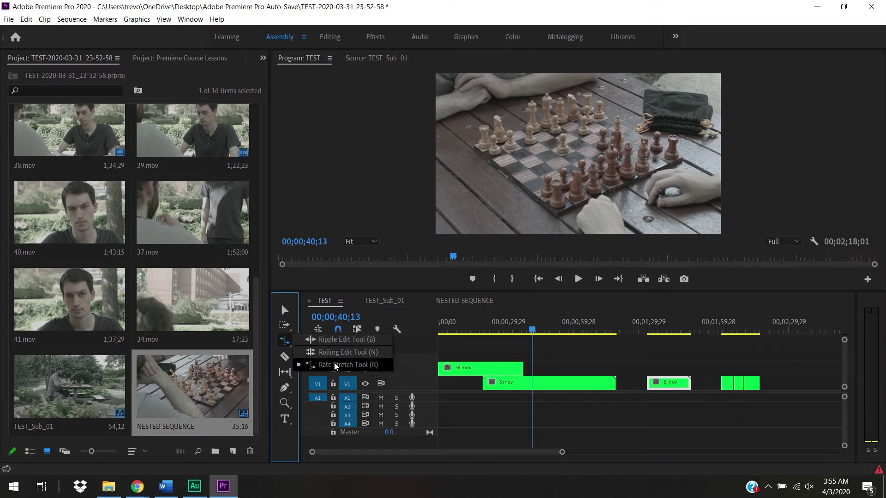
pyautogui.click(335, 366)
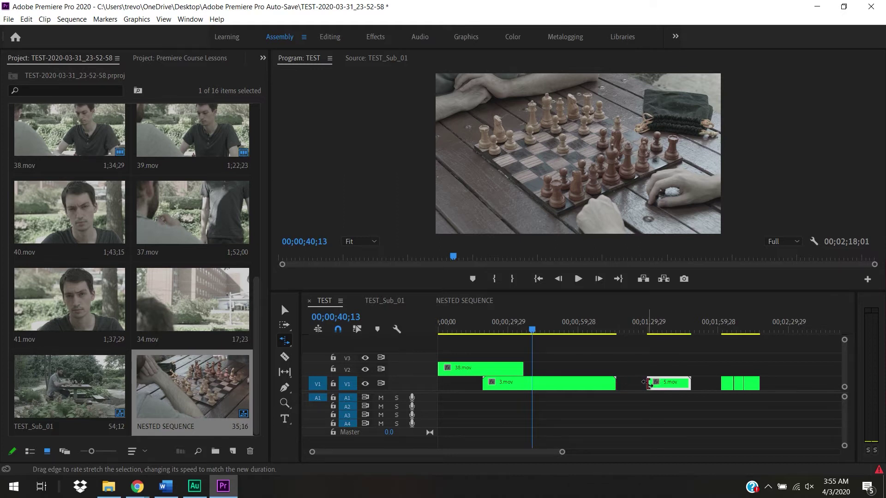
pyautogui.moveTo(648, 383); pyautogui.dragTo(616, 383)
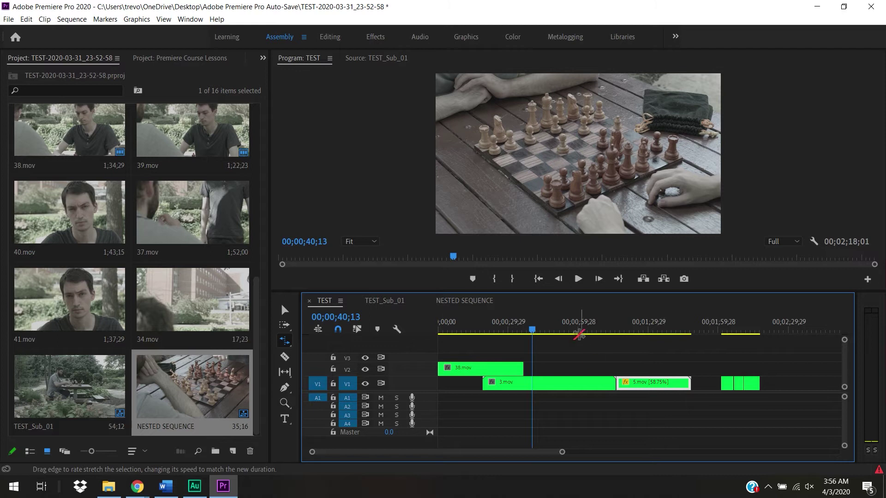
# - Preview the stretched 5.mov clip up to 00;01;26;00, and undo the rate stretch
pyautogui.click(611, 330)
pyautogui.moveTo(613, 331); pyautogui.dragTo(619, 333)
pyautogui.press('space')
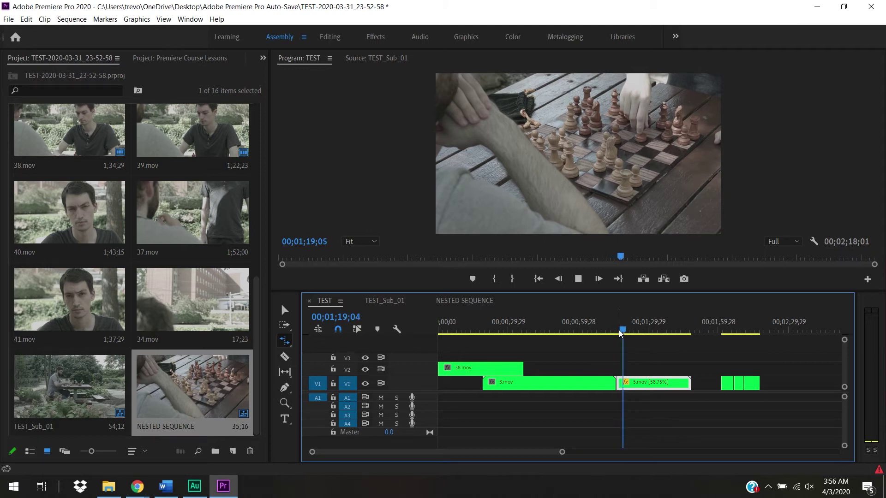
pyautogui.press('space')
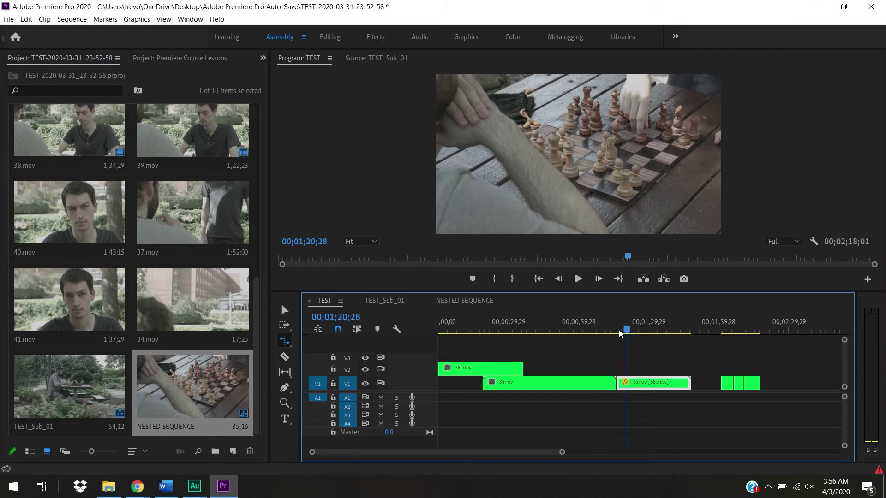
pyautogui.moveTo(619, 334); pyautogui.dragTo(639, 332)
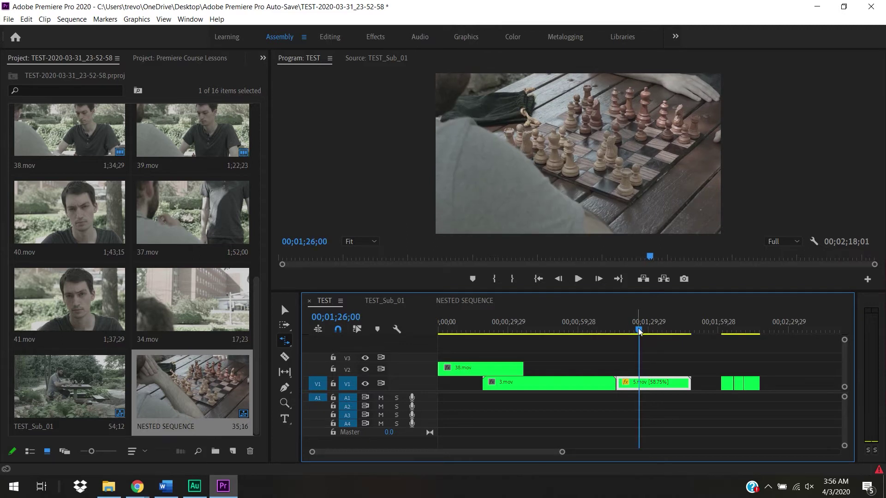
pyautogui.hotkey('ctrl', 'z')
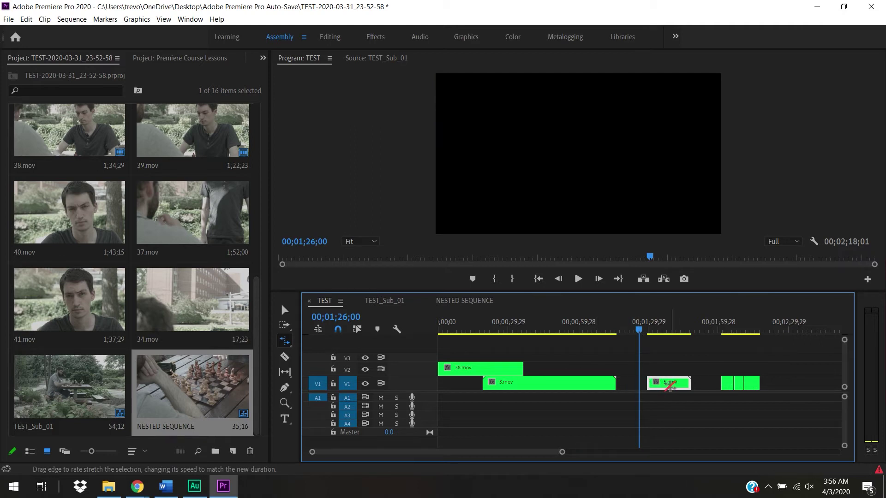
# - Set the speed of 5.mov to 50%, and move the clip directly against the end of 3.mov
pyautogui.press('v')
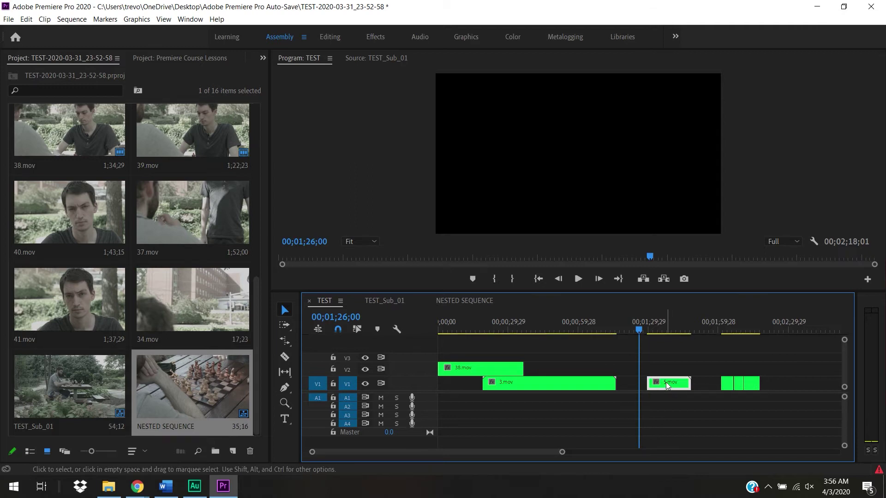
pyautogui.rightClick(666, 383)
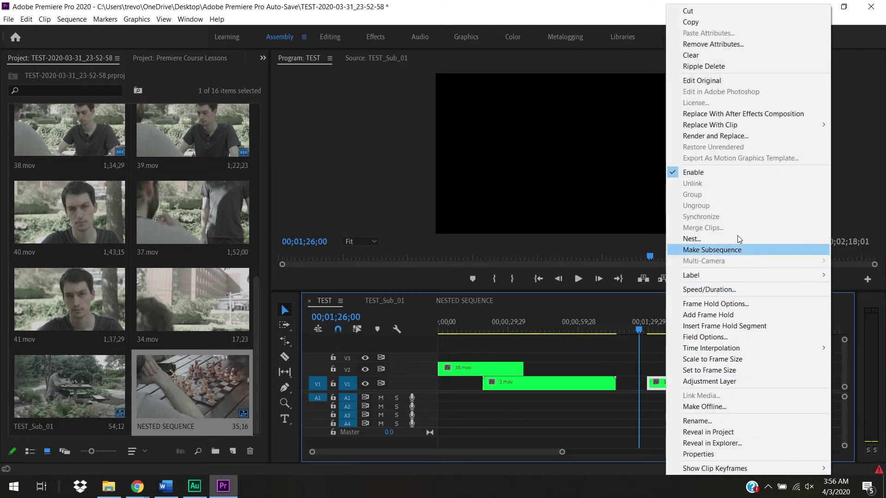
pyautogui.click(747, 289)
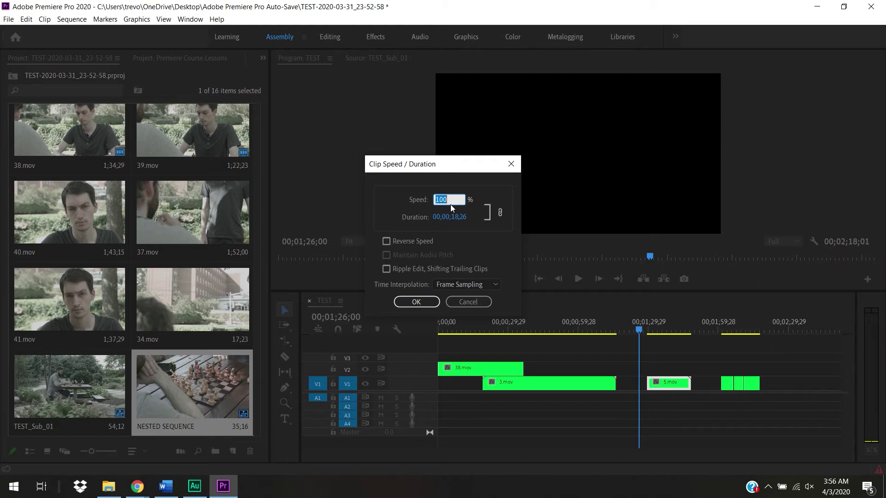
pyautogui.write('50')
pyautogui.press('Return')
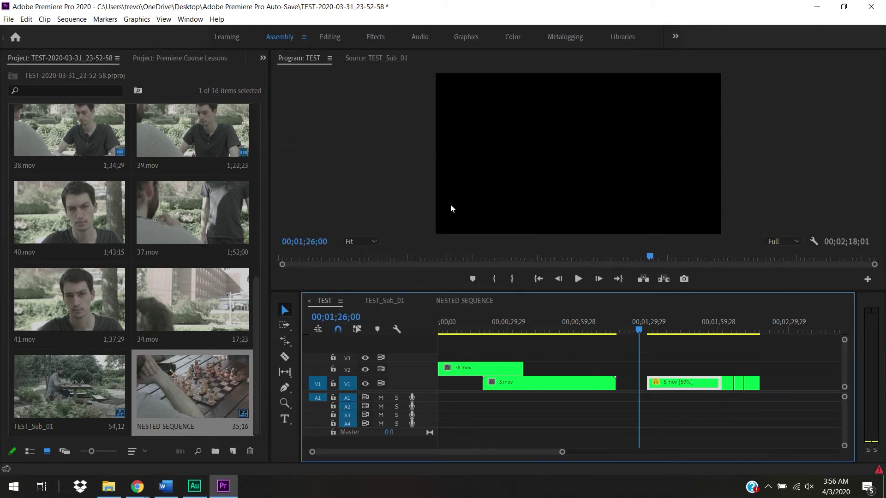
pyautogui.moveTo(684, 384); pyautogui.dragTo(656, 386)
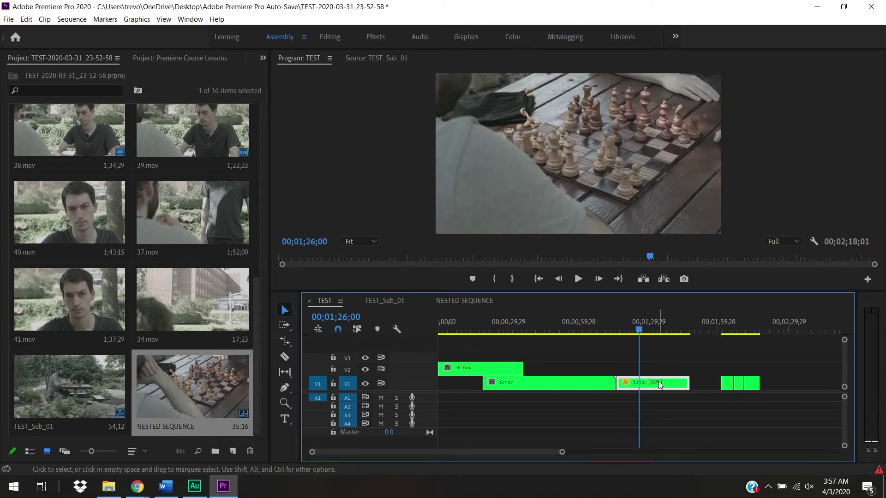
# - Set the duration of the 5.mov clip on V1 to 30;00
pyautogui.rightClick(658, 381)
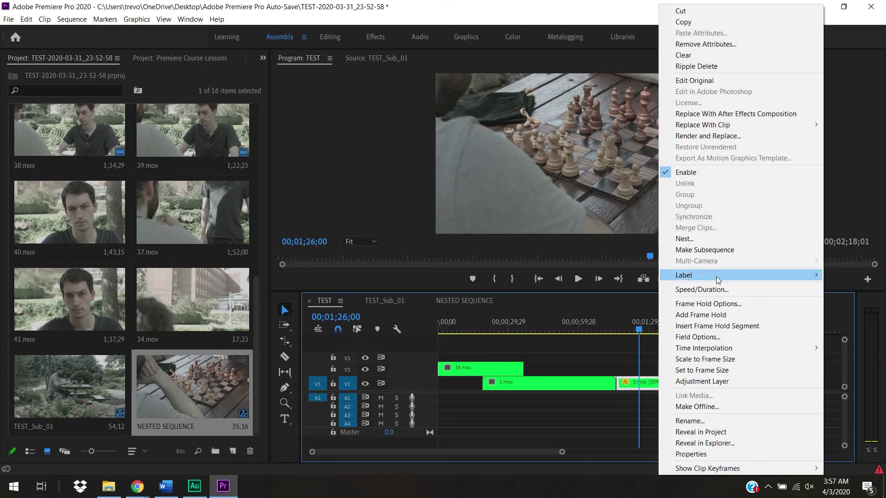
pyautogui.click(718, 289)
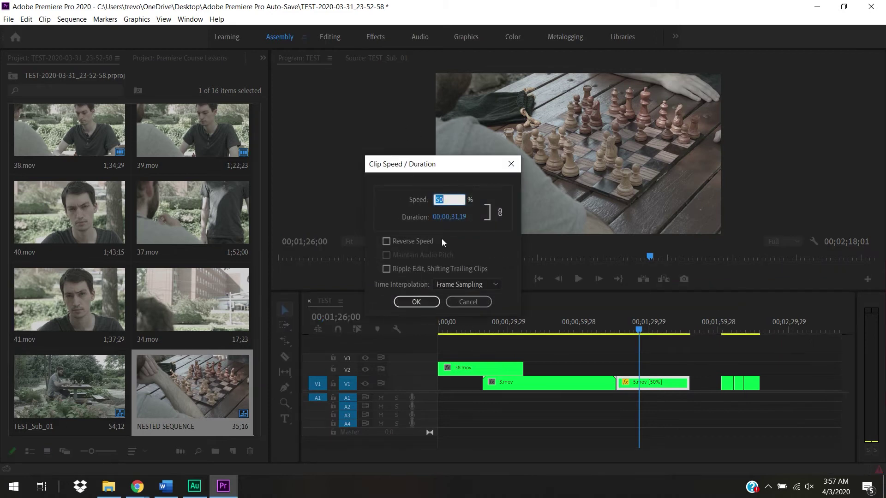
pyautogui.click(452, 217)
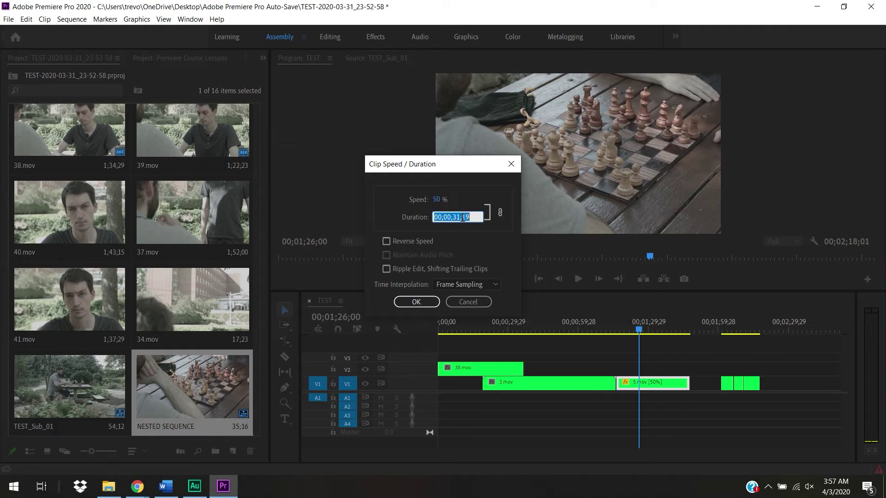
pyautogui.write('30;00')
pyautogui.press('Return')
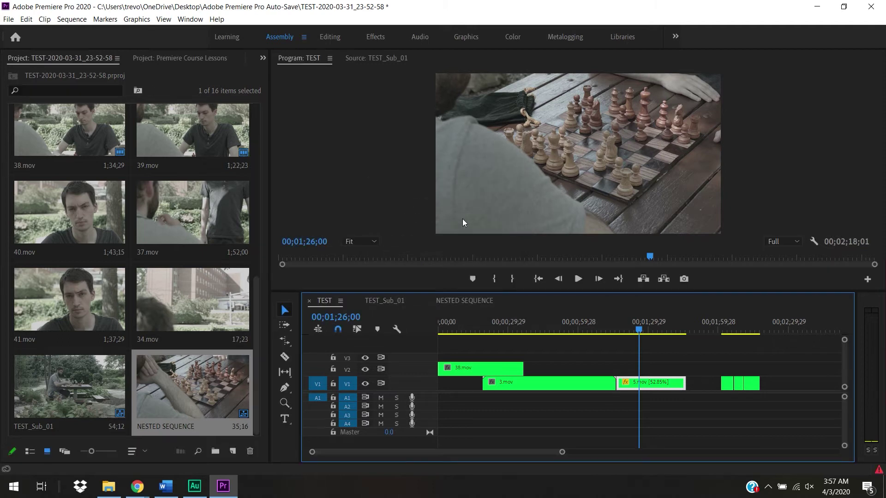
# - Reverse the speed of 5.mov, and preview the reversed clip from around 00;01;26;00
pyautogui.rightClick(663, 388)
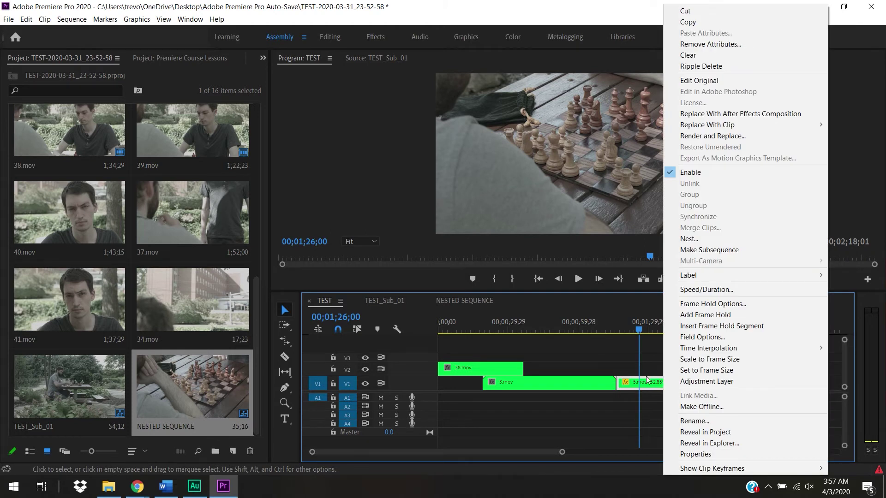
pyautogui.click(648, 384)
pyautogui.rightClick(648, 386)
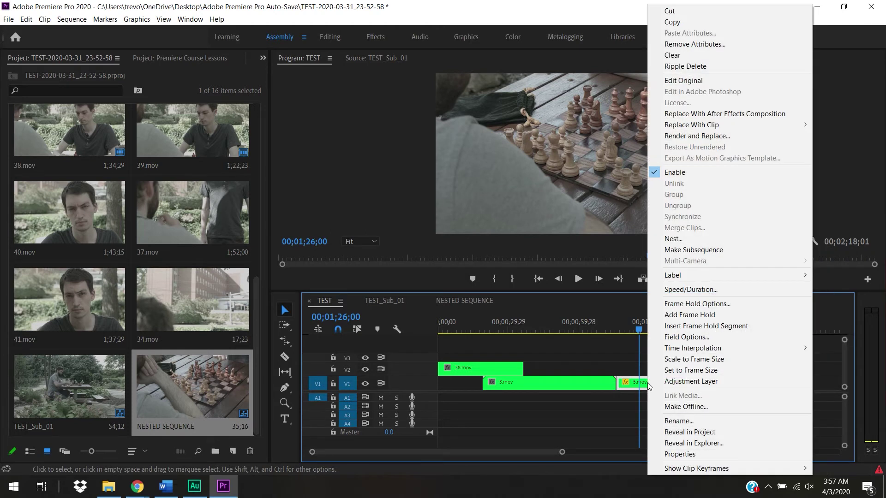
pyautogui.click(733, 289)
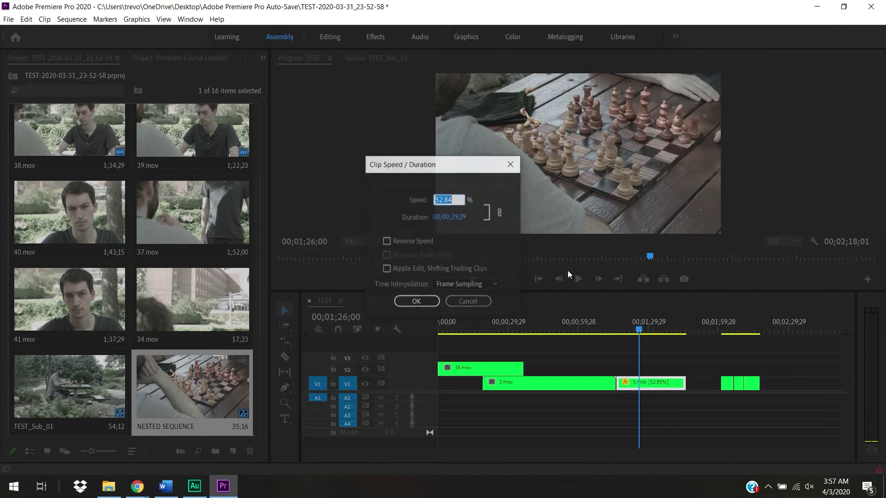
pyautogui.click(395, 241)
pyautogui.click(417, 301)
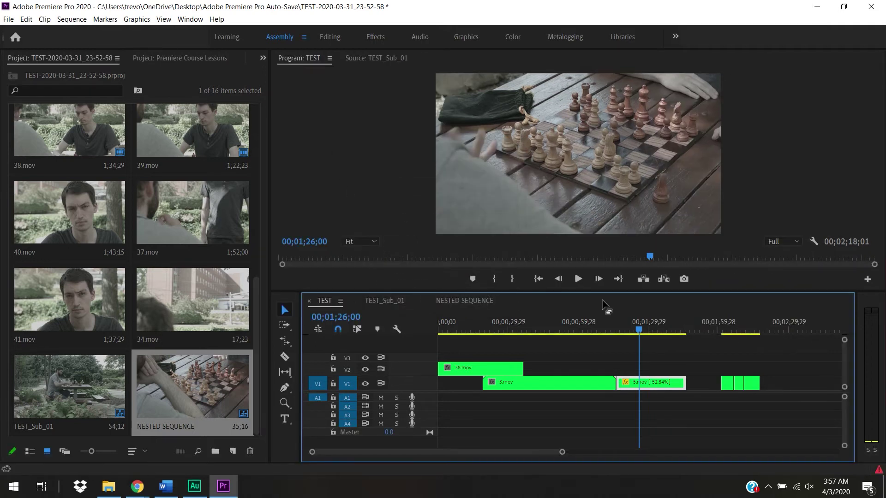
pyautogui.moveTo(639, 322); pyautogui.dragTo(634, 323)
pyautogui.press('space')
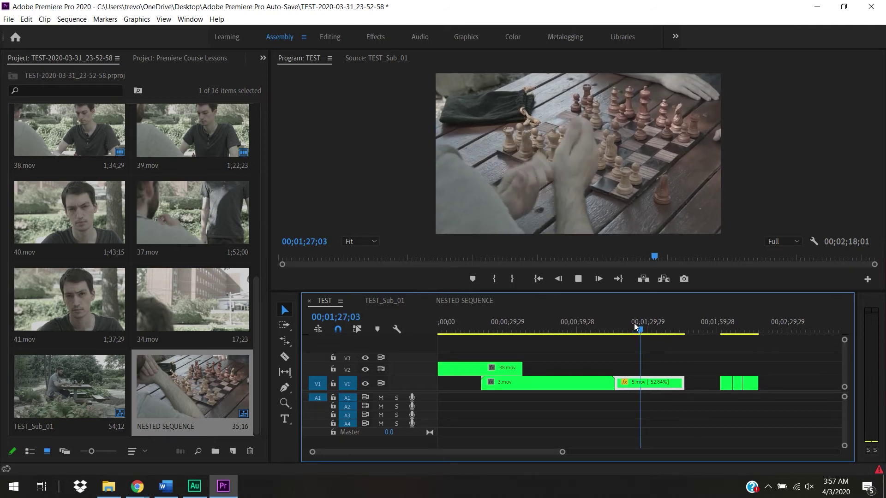
pyautogui.press('space')
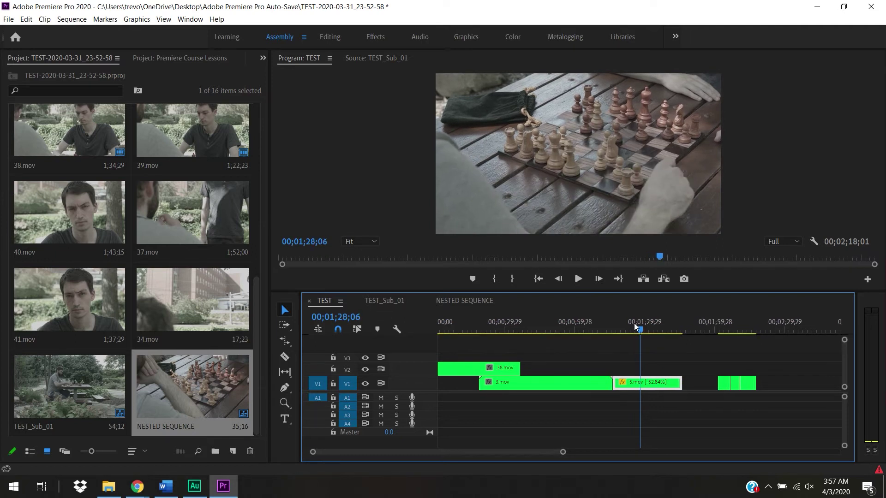
# - Examine the time interpolation options in the speed and duration settings of 5.mov
pyautogui.rightClick(652, 390)
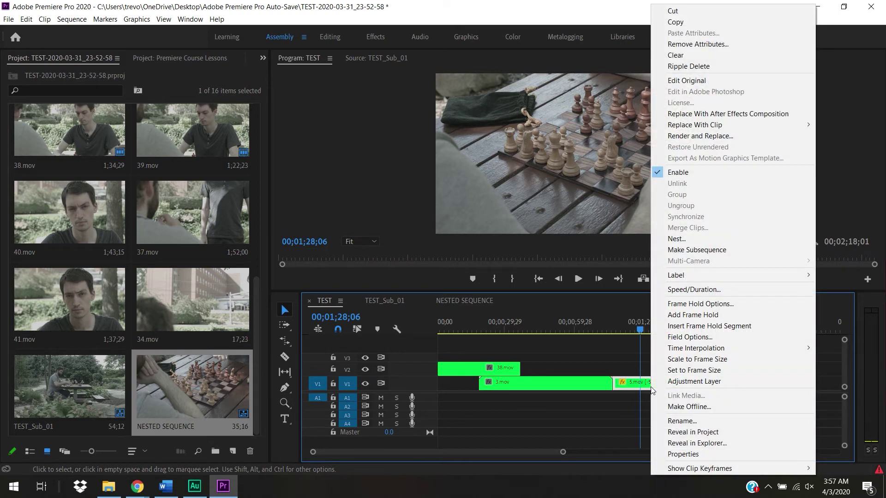
pyautogui.click(730, 291)
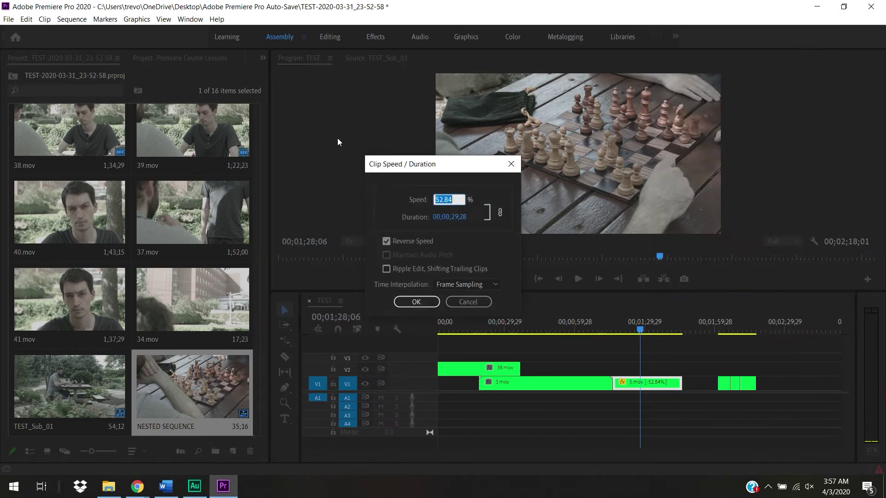
pyautogui.click(488, 286)
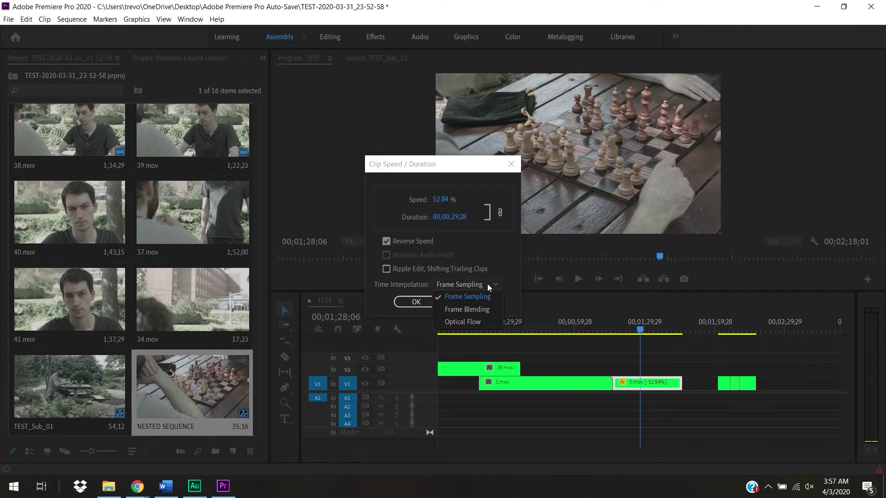
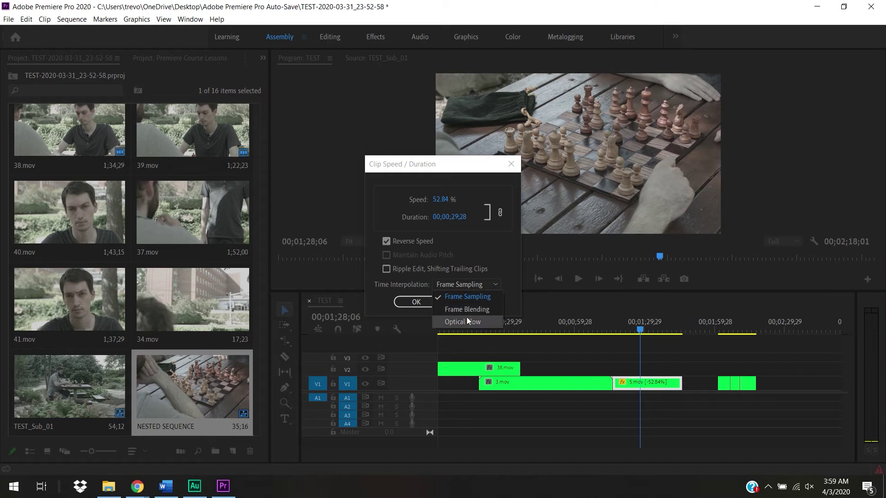
pyautogui.click(517, 282)
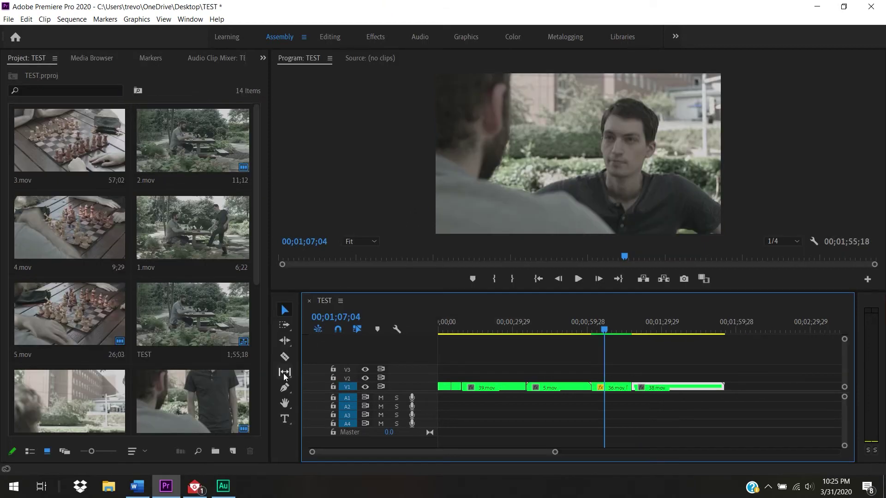
# - Slip the footage inside 36.mov on V1 with the Slip tool, keeping the clip's position
pyautogui.click(285, 373)
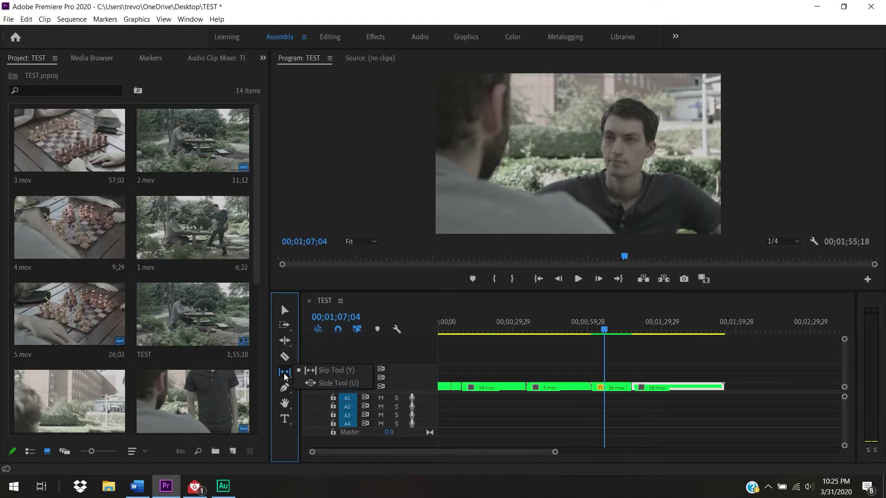
pyautogui.click(336, 373)
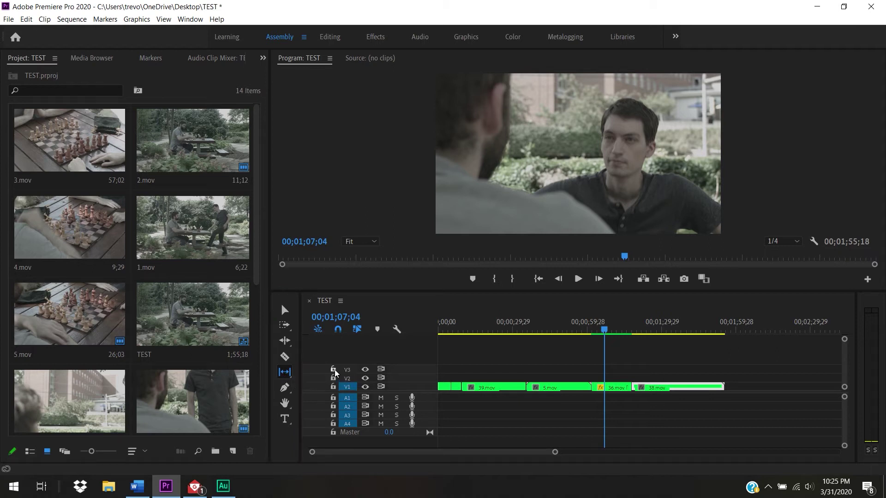
pyautogui.moveTo(618, 390); pyautogui.dragTo(577, 389)
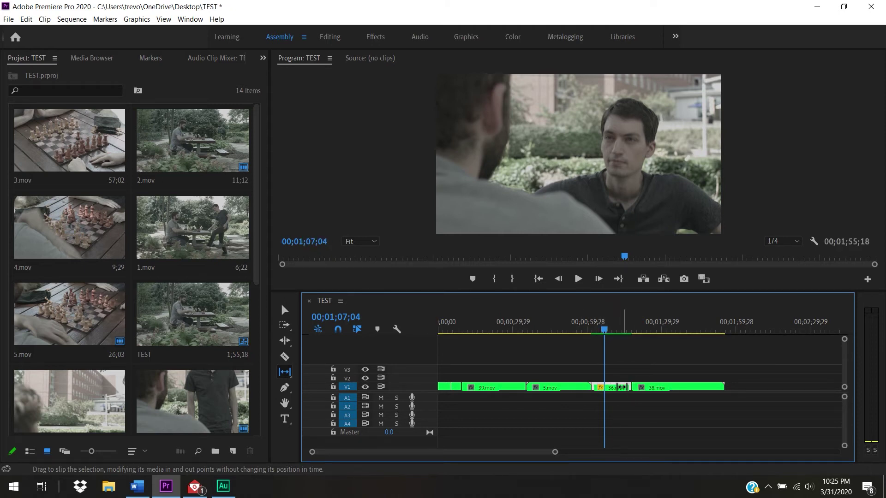
pyautogui.moveTo(620, 388)
pyautogui.mouseDown()
pyautogui.moveTo(556, 389)
pyautogui.moveTo(614, 389)
pyautogui.mouseUp()
pyautogui.click(565, 386)
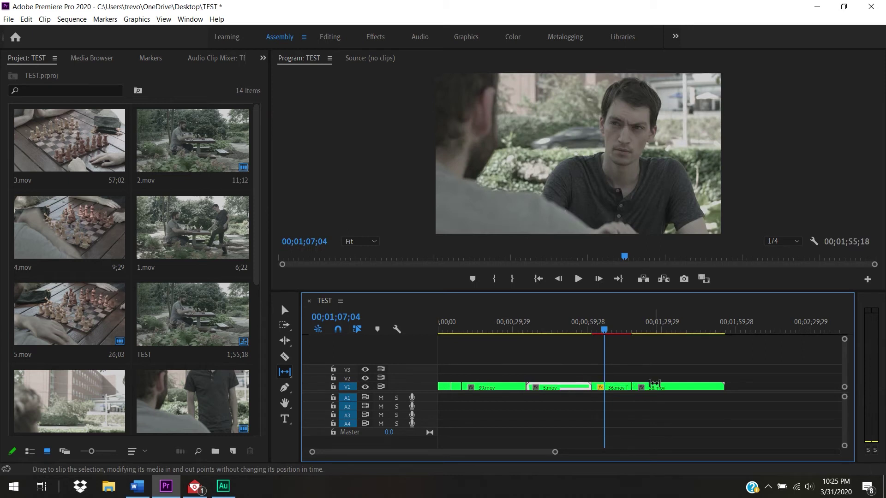
# - Slip the footage inside 38.mov back and forth, comparing its in and out frames
pyautogui.moveTo(677, 390)
pyautogui.mouseDown()
pyautogui.moveTo(694, 390)
pyautogui.moveTo(682, 391)
pyautogui.mouseUp()
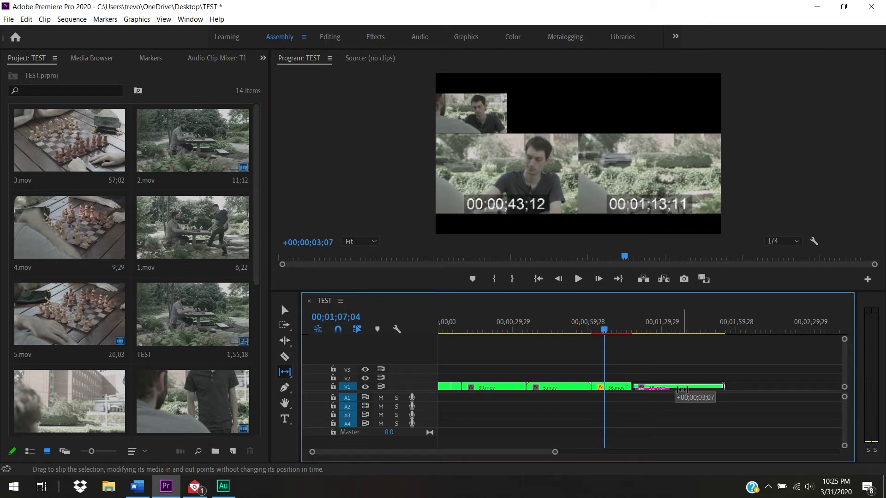
pyautogui.moveTo(682, 391); pyautogui.dragTo(674, 389)
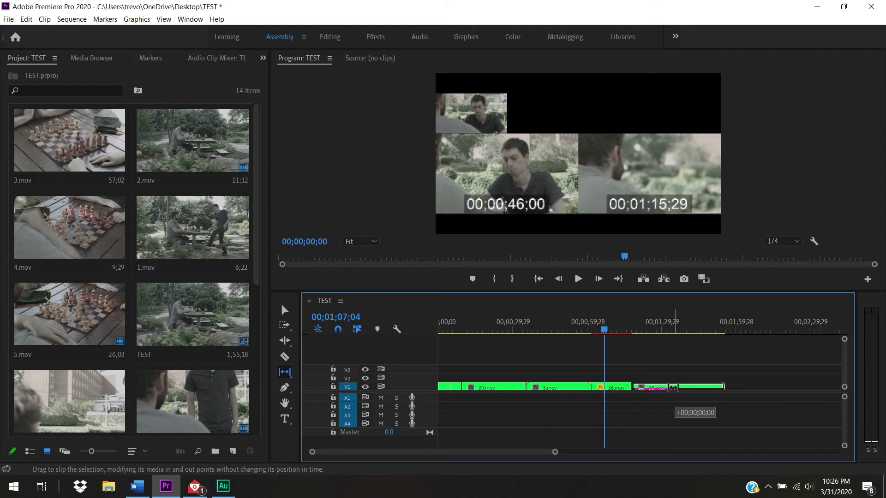
pyautogui.moveTo(674, 388)
pyautogui.mouseDown()
pyautogui.moveTo(664, 388)
pyautogui.moveTo(679, 388)
pyautogui.mouseUp()
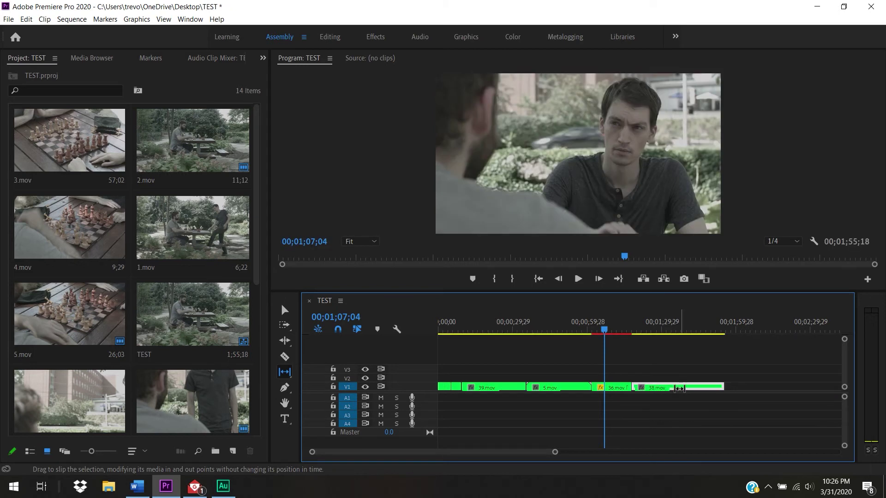
# - Slide 38.mov and 5.mov earlier on V1 with the Slide tool, trimming the clips before them, and return to the Selection tool
pyautogui.moveTo(286, 379); pyautogui.dragTo(317, 388)
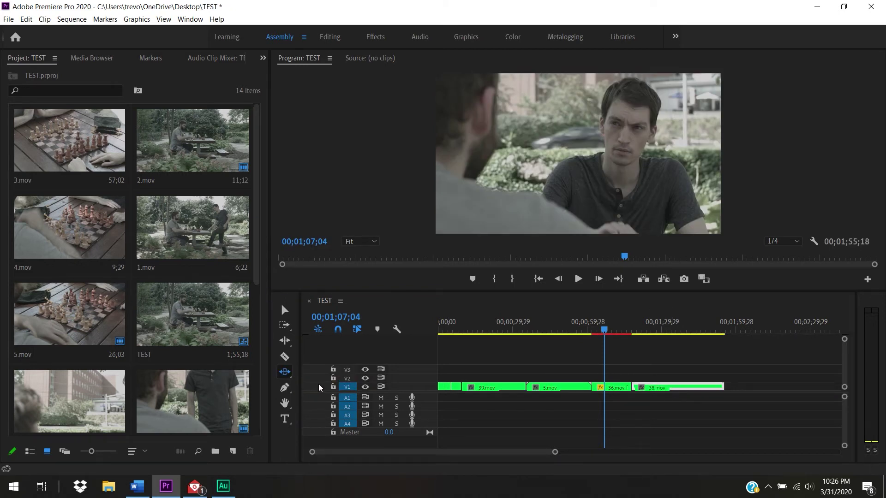
pyautogui.moveTo(683, 386); pyautogui.dragTo(613, 390)
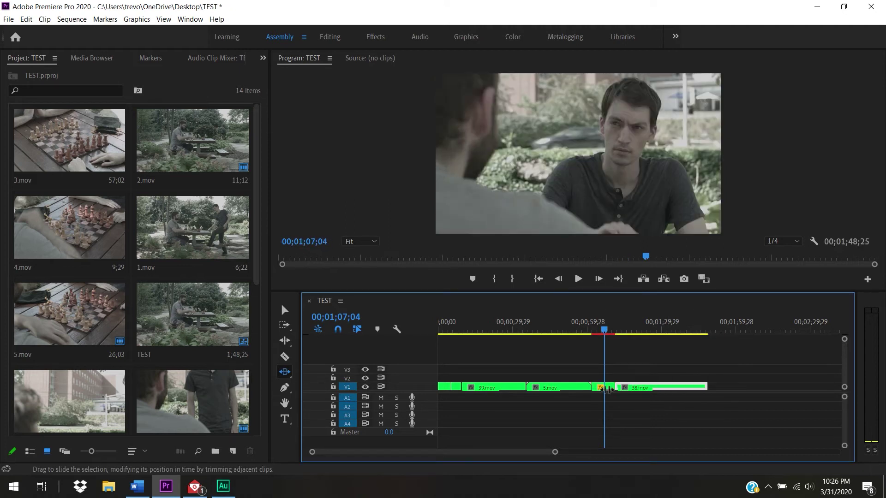
pyautogui.moveTo(637, 387); pyautogui.dragTo(628, 388)
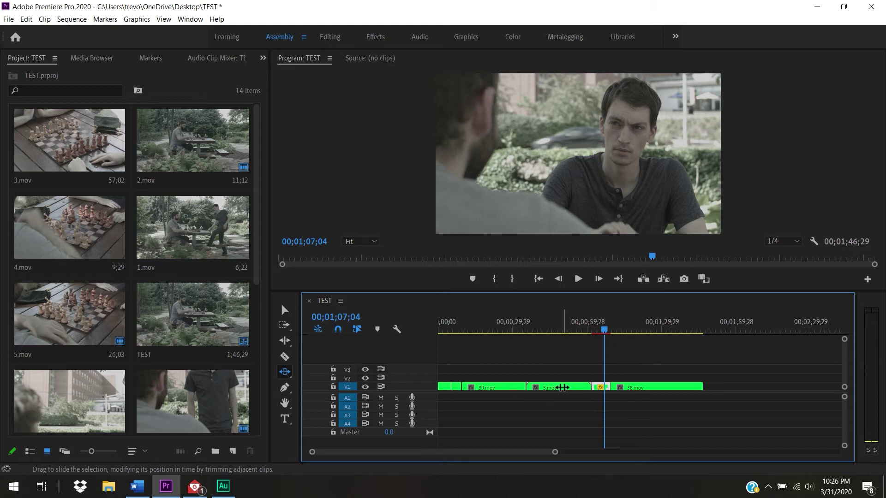
pyautogui.moveTo(562, 388); pyautogui.dragTo(527, 389)
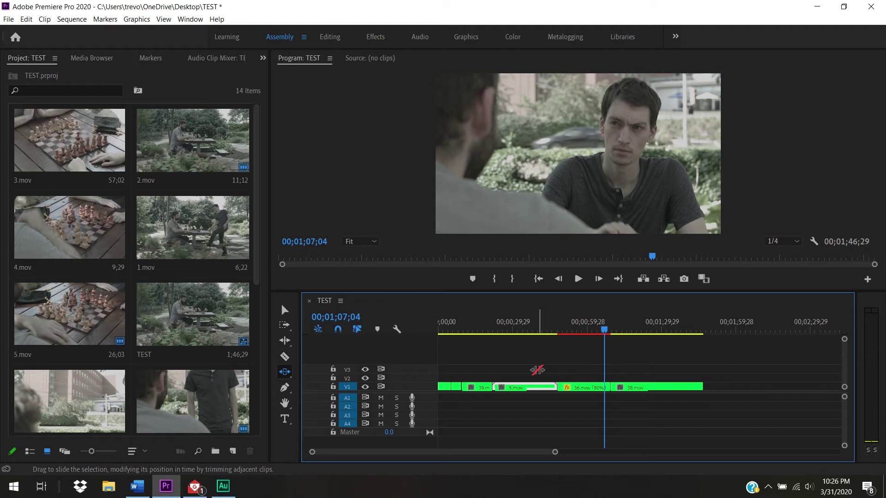
pyautogui.press('v')
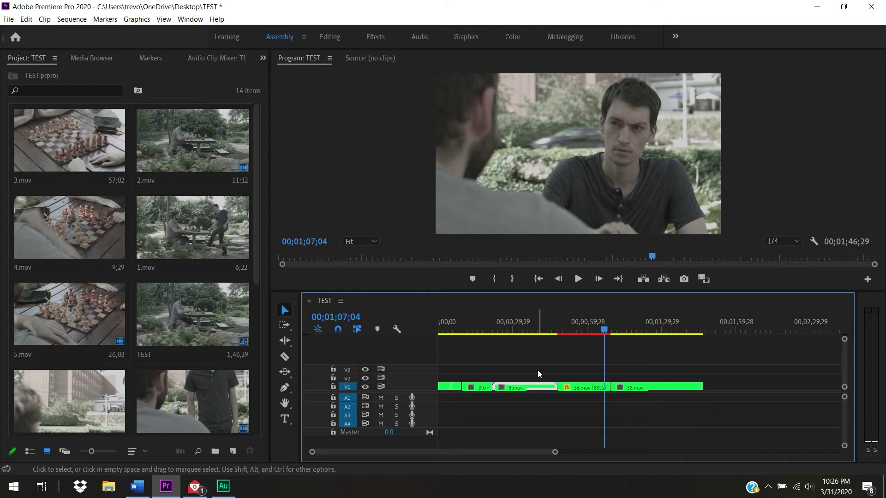
# - Turn off snapping, and move 38.mov and 36.mov later on V1, leaving a small gap between them at about 00;01;37;10
pyautogui.click(339, 329)
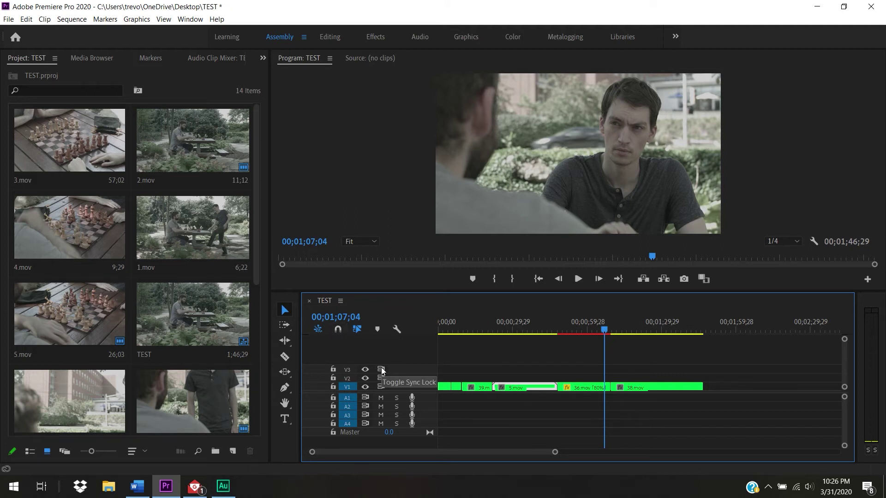
pyautogui.moveTo(663, 386); pyautogui.dragTo(733, 390)
pyautogui.moveTo(583, 386)
pyautogui.mouseDown()
pyautogui.moveTo(655, 388)
pyautogui.moveTo(590, 390)
pyautogui.mouseUp()
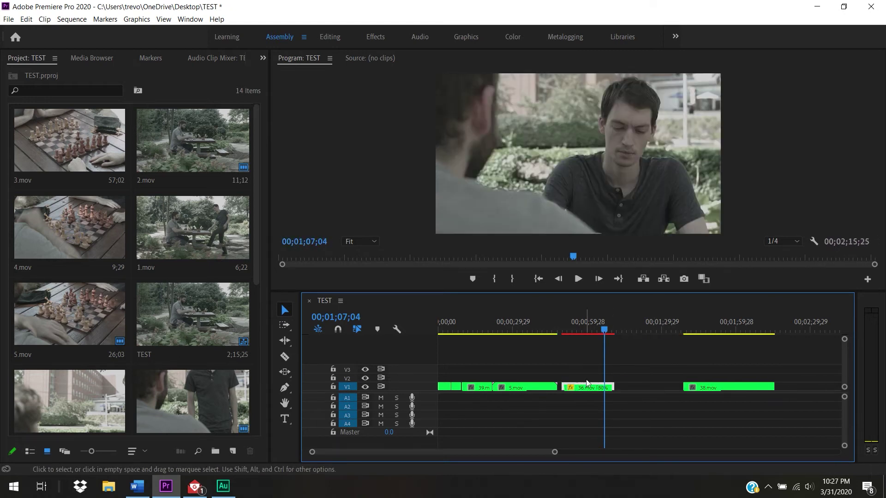
pyautogui.moveTo(600, 385); pyautogui.dragTo(664, 388)
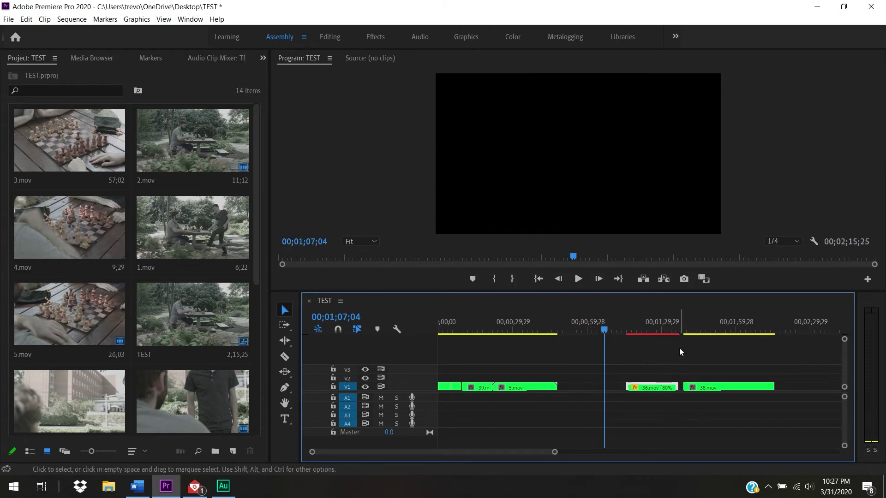
pyautogui.click(682, 330)
pyautogui.moveTo(684, 330); pyautogui.dragTo(680, 330)
# - Turn snapping back on, and snap 36.mov first to the end of 5.mov and finally with its end at the playhead at 00;01;21;24
pyautogui.click(338, 329)
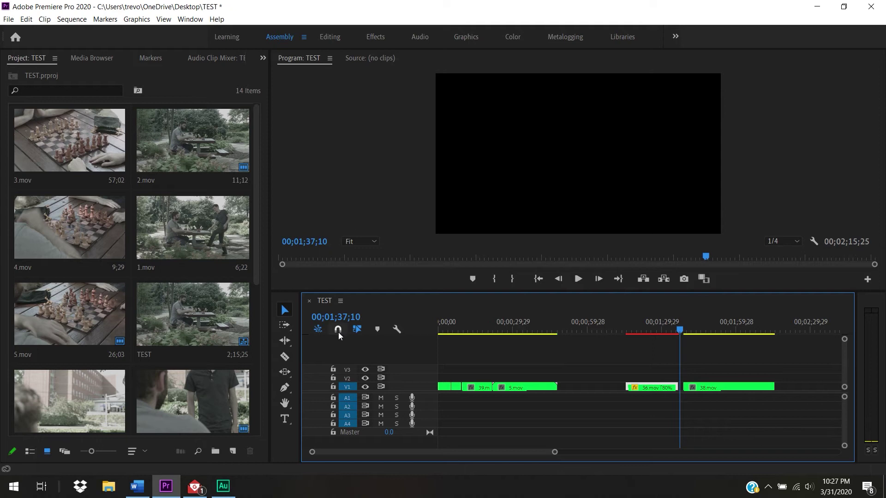
pyautogui.moveTo(652, 388); pyautogui.dragTo(582, 389)
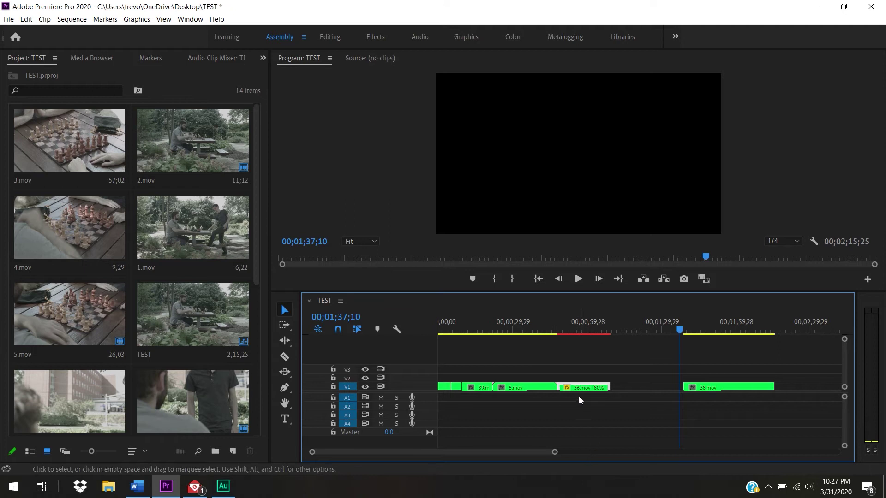
pyautogui.click(642, 331)
pyautogui.moveTo(599, 387); pyautogui.dragTo(629, 388)
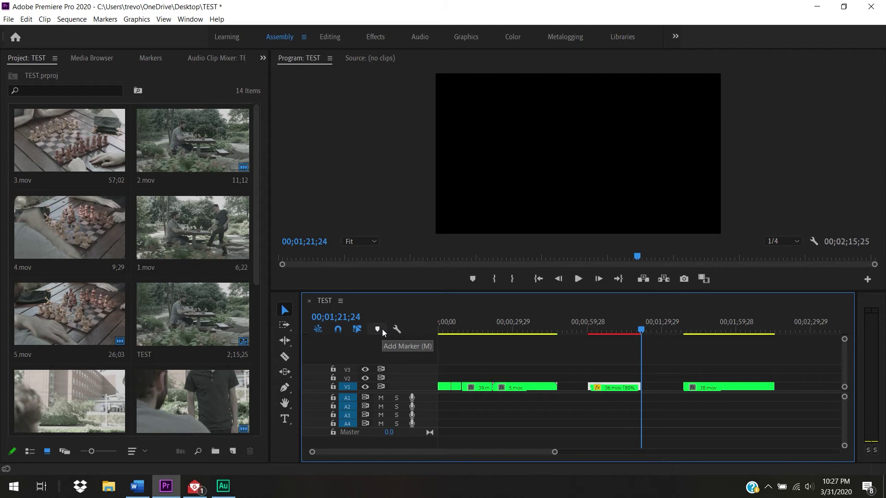
# - Open 1.mov in the Source monitor and go to its red marker at 00;00;28;08
pyautogui.moveTo(559, 328); pyautogui.dragTo(507, 332)
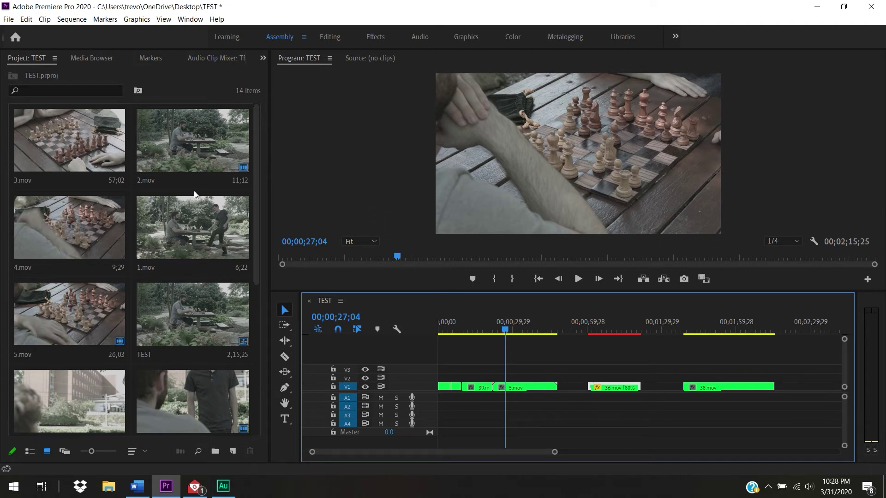
pyautogui.doubleClick(193, 214)
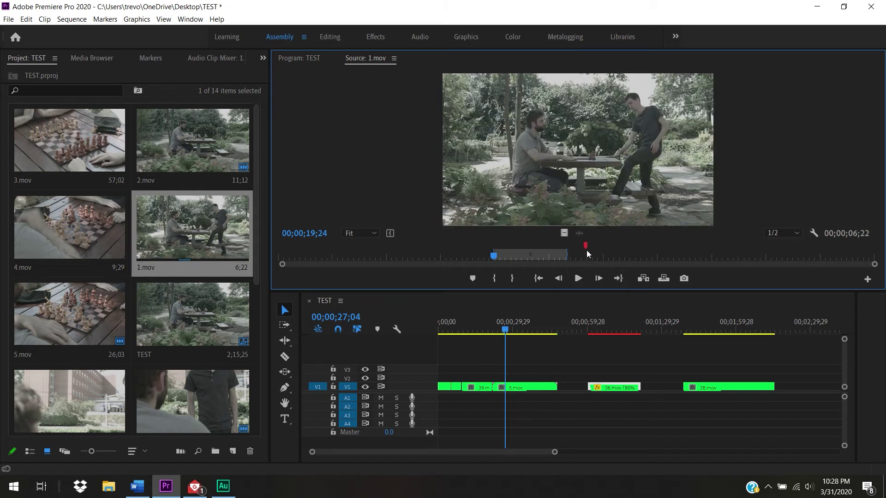
pyautogui.moveTo(585, 249)
pyautogui.click(584, 247)
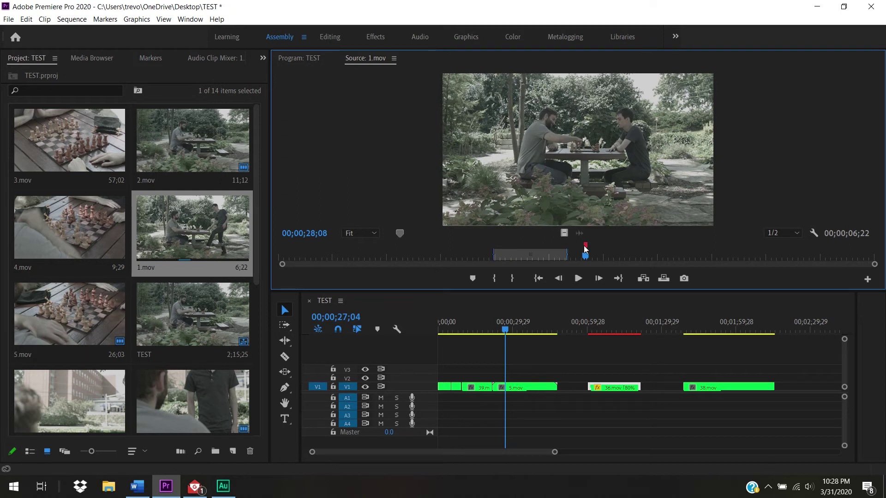
pyautogui.moveTo(585, 255); pyautogui.dragTo(587, 255)
# - Add a sequence marker at 00;00;30;19, name it CUT THIS PART, and colour it red
pyautogui.click(515, 330)
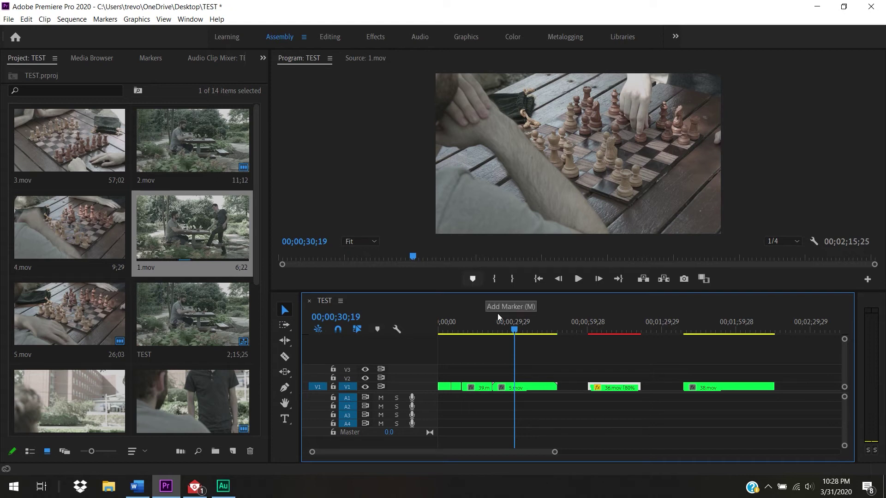
pyautogui.press('m')
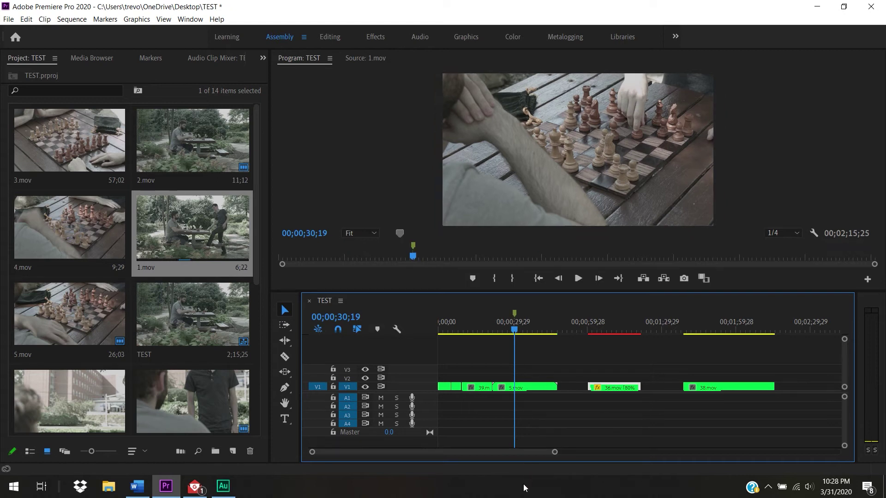
pyautogui.doubleClick(515, 314)
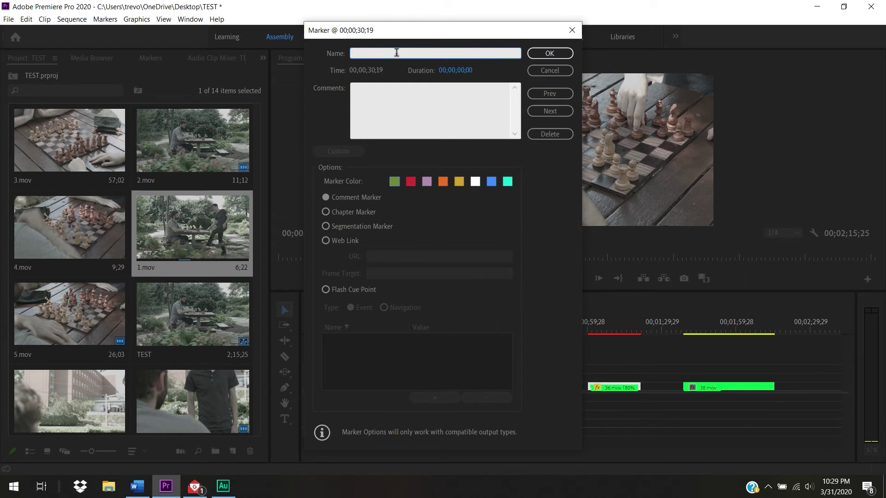
pyautogui.write('CUT THIS PART')
pyautogui.click(411, 181)
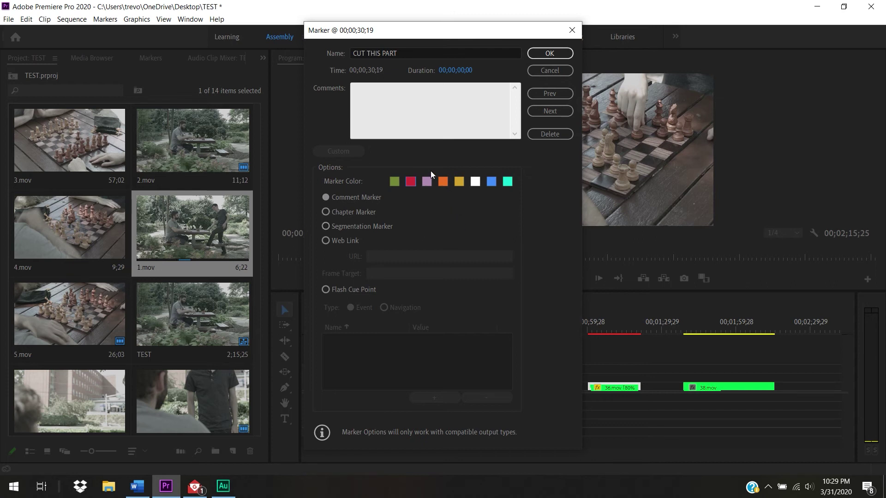
pyautogui.click(400, 97)
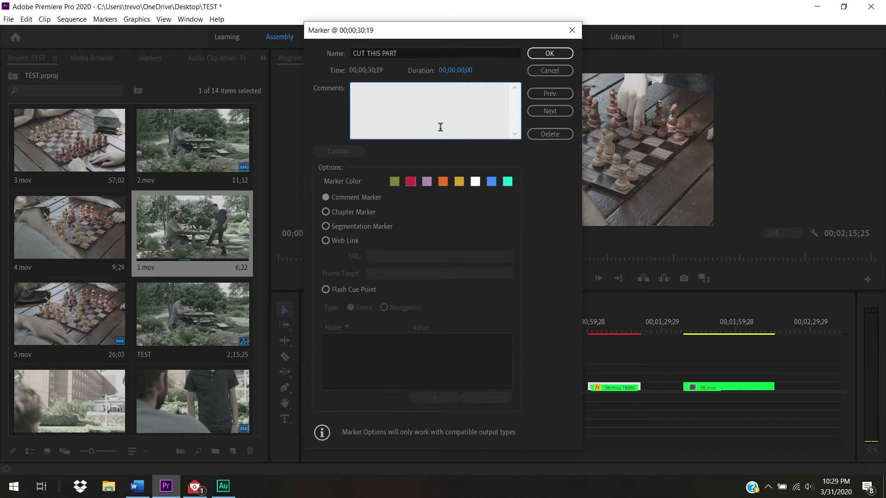
pyautogui.click(550, 53)
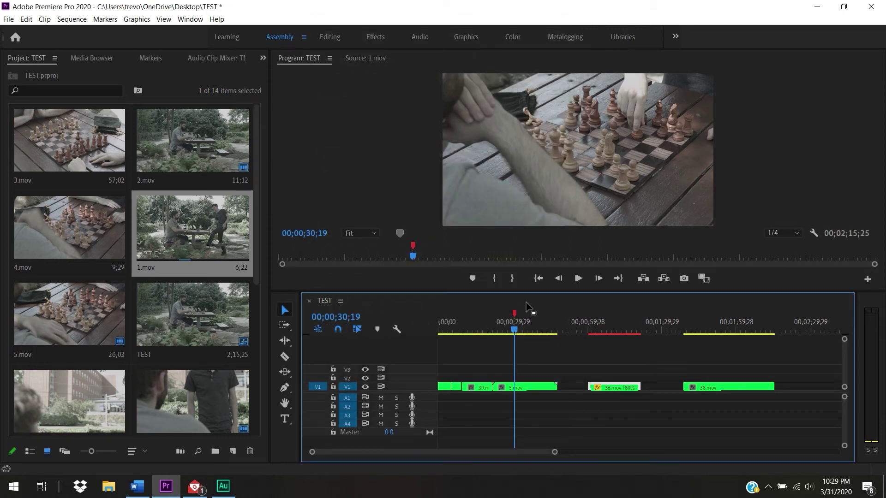
# - Give the CUT THIS PART marker a duration, and adjust it to start at 00;00;25;08 and last 00;00;07;19
pyautogui.moveTo(516, 316)
pyautogui.doubleClick(515, 314)
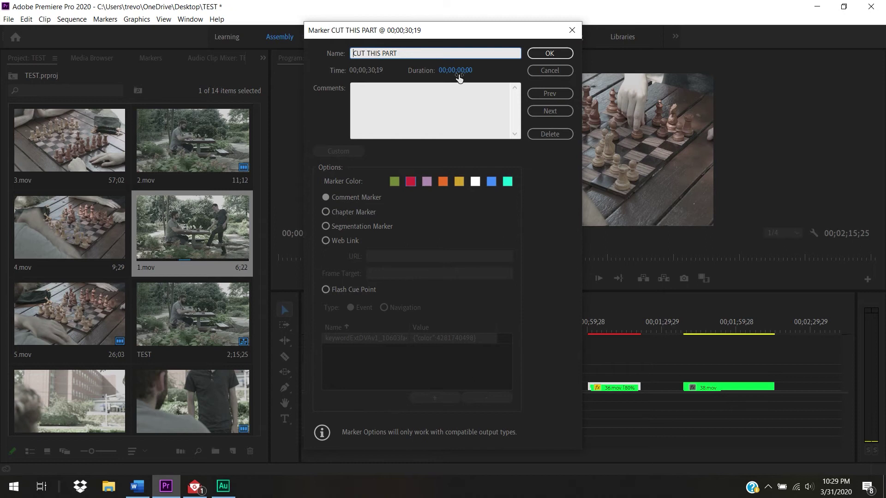
pyautogui.moveTo(471, 73); pyautogui.dragTo(667, 73)
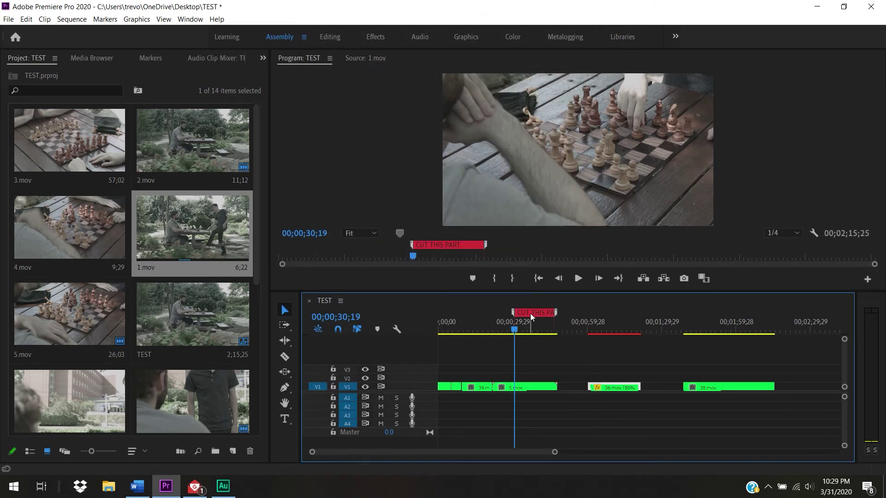
pyautogui.moveTo(530, 311); pyautogui.dragTo(516, 312)
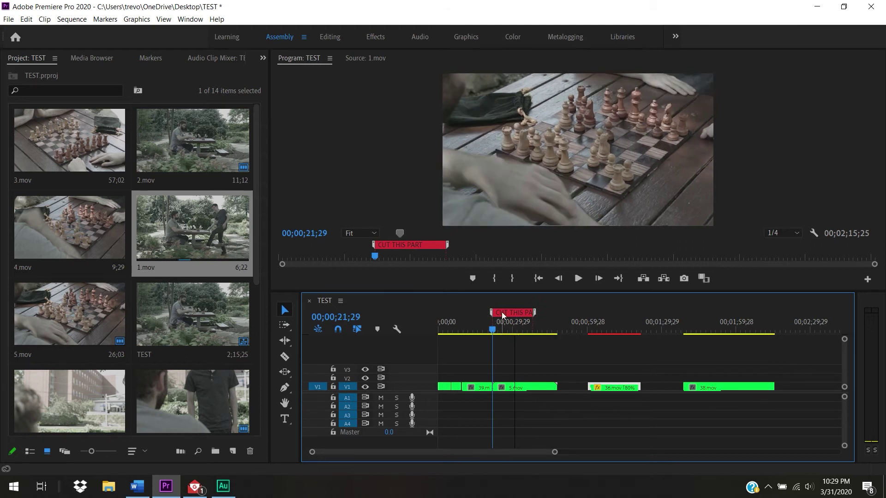
pyautogui.moveTo(492, 329)
pyautogui.mouseDown()
pyautogui.moveTo(532, 330)
pyautogui.moveTo(497, 329)
pyautogui.mouseUp()
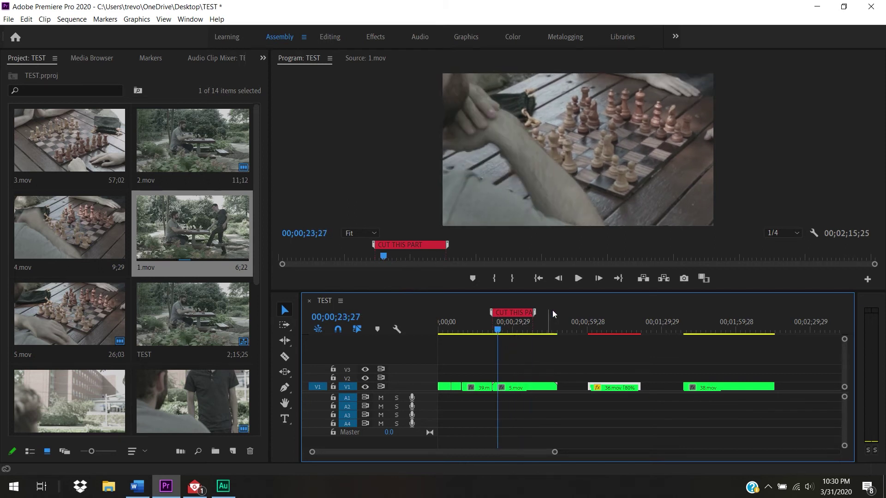
pyautogui.moveTo(535, 312)
pyautogui.mouseDown()
pyautogui.moveTo(544, 315)
pyautogui.moveTo(501, 312)
pyautogui.moveTo(512, 314)
pyautogui.mouseUp()
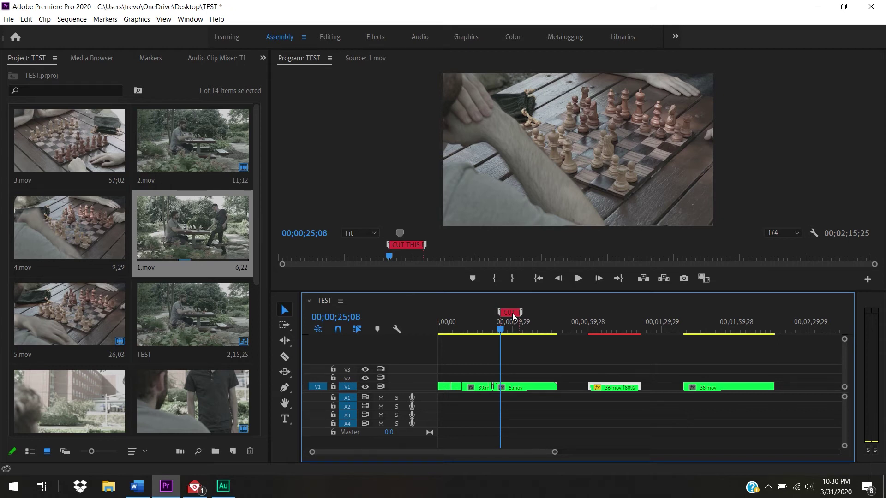
# - Undo the accidental deletion of 36.mov, and delete the CUT THIS PART marker from the sequence
pyautogui.press('Delete')
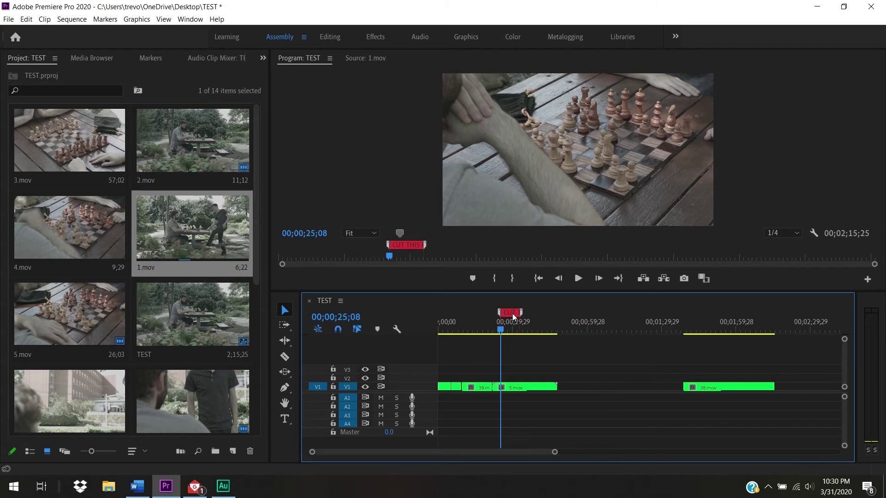
pyautogui.hotkey('ctrl', 'z')
pyautogui.rightClick(513, 314)
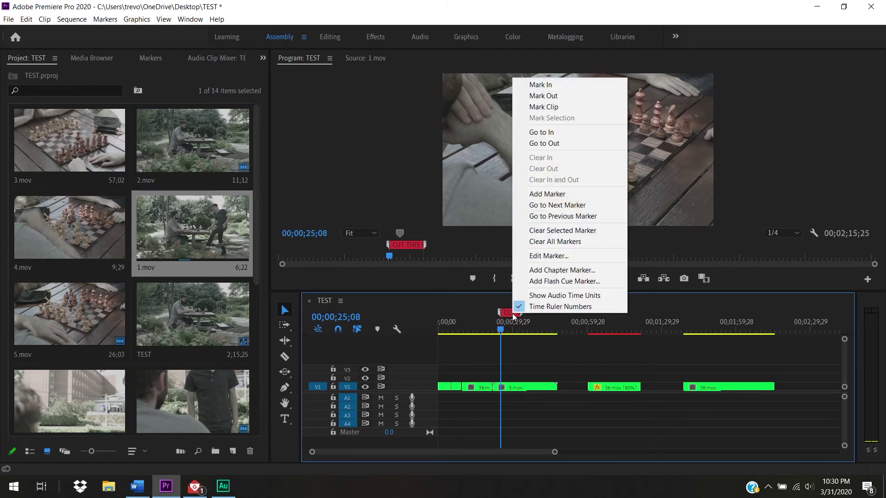
pyautogui.click(555, 257)
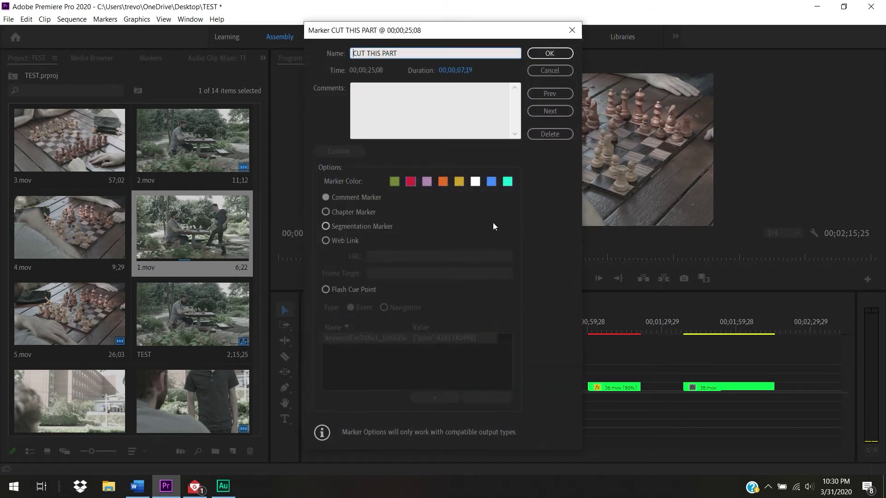
pyautogui.click(550, 133)
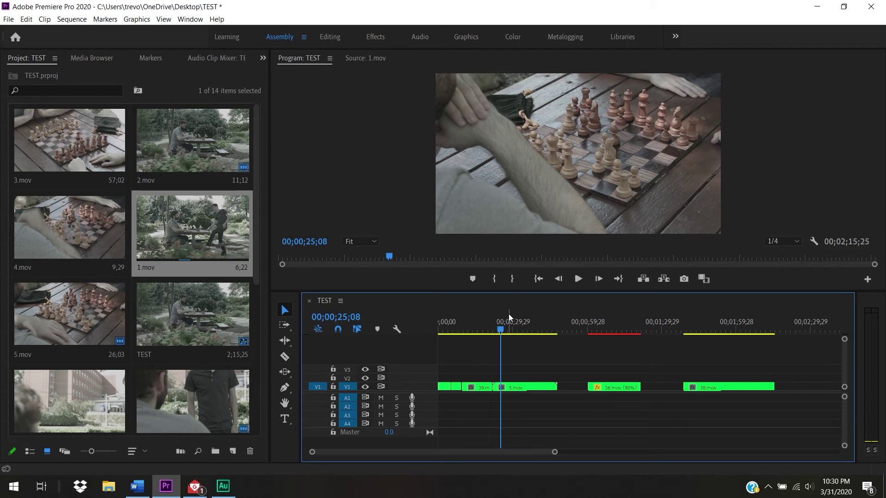
# - Review the timeline display settings, and scrub the playhead to 00;00;21;11
pyautogui.click(396, 329)
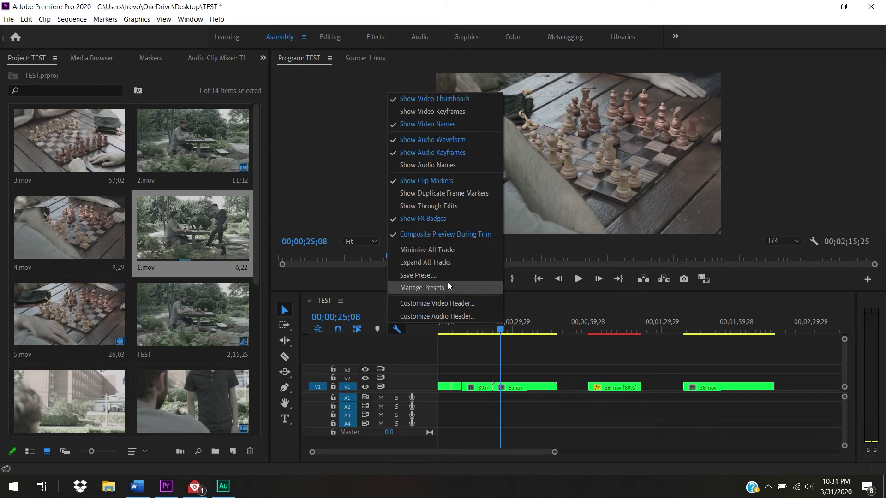
pyautogui.click(588, 248)
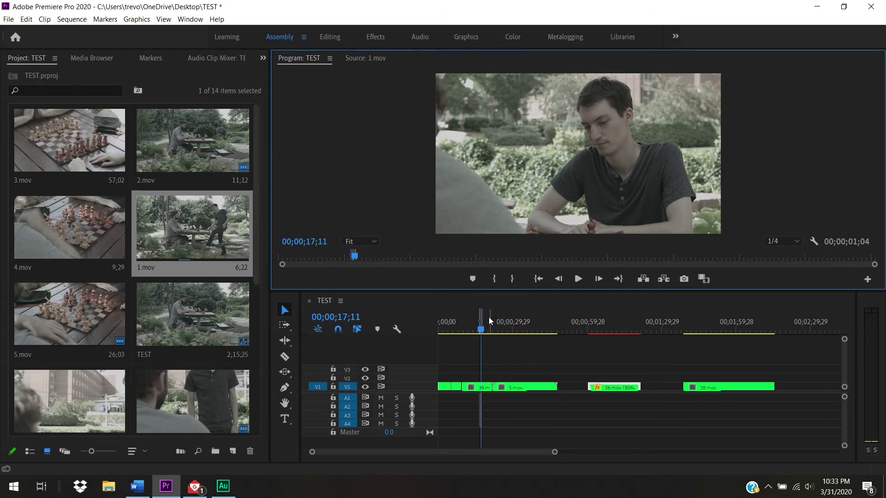
pyautogui.moveTo(486, 327); pyautogui.dragTo(492, 328)
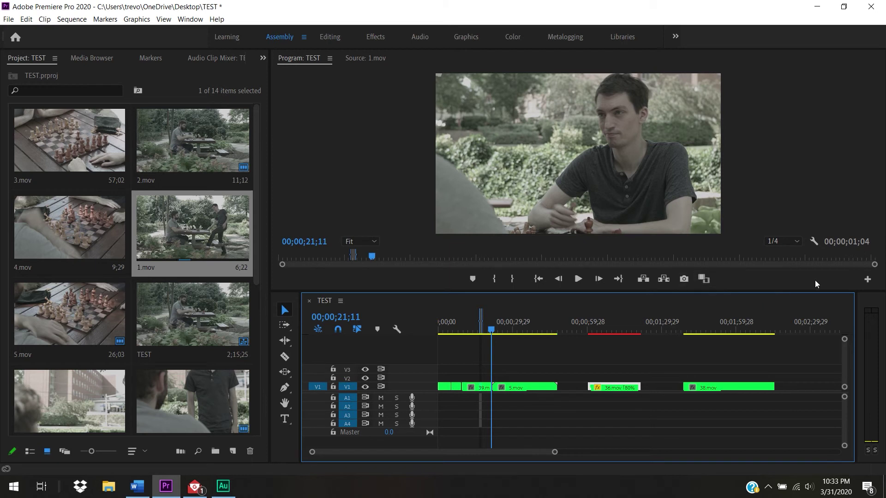
# - Add the Loop Playback button to the end of the Program monitor's transport controls
pyautogui.click(868, 280)
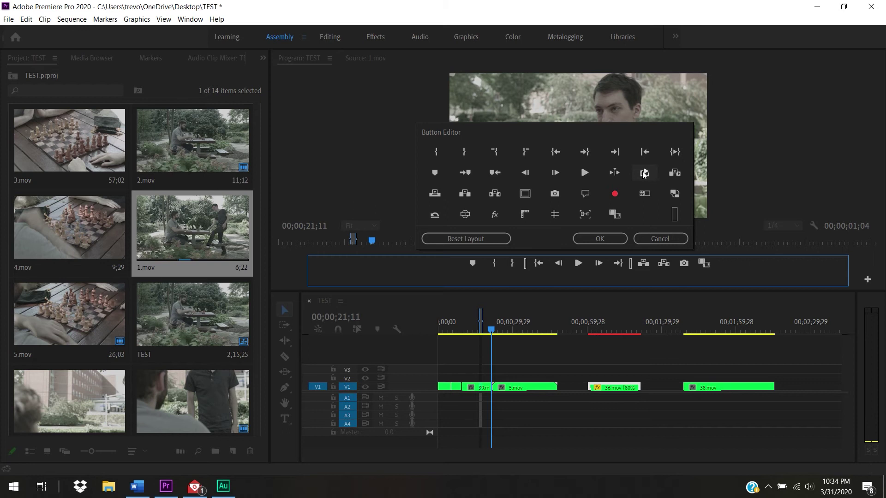
pyautogui.moveTo(644, 174); pyautogui.dragTo(724, 268)
pyautogui.click(616, 241)
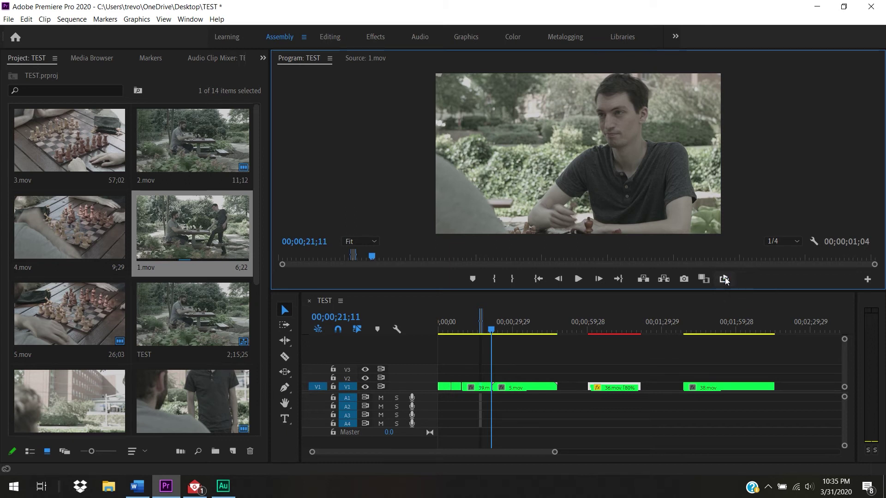
# - Mark a new sequence range over 5.mov, with the In point at 00;00;30;19 and the Out point at 00;00;35;29
pyautogui.click(515, 328)
pyautogui.press('i')
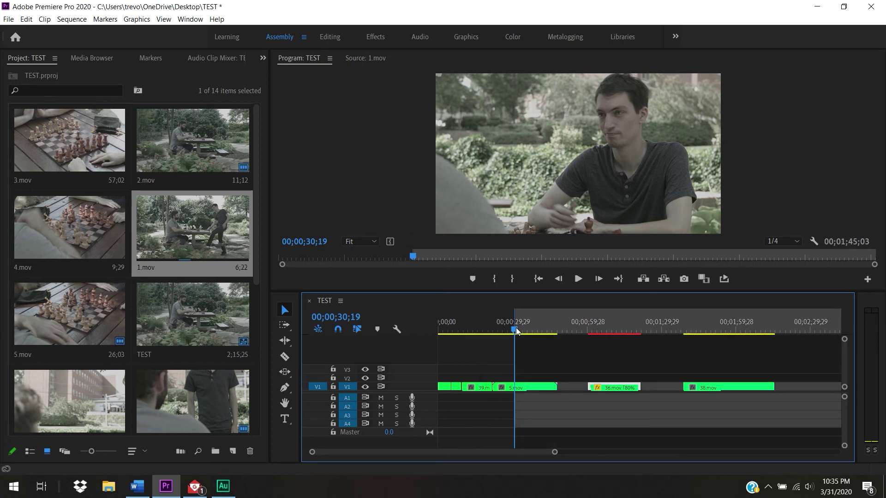
pyautogui.moveTo(515, 331); pyautogui.dragTo(528, 334)
pyautogui.press('o')
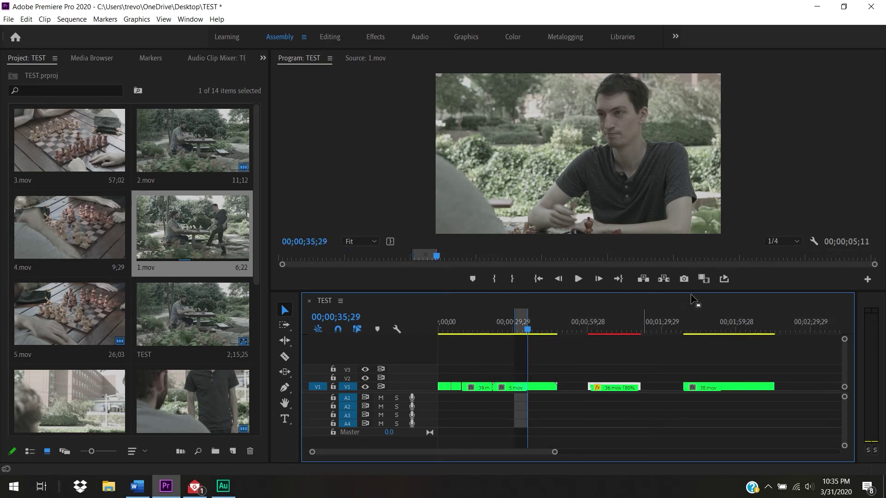
# - Turn on loop playback and play the marked range from near its In point
pyautogui.click(724, 279)
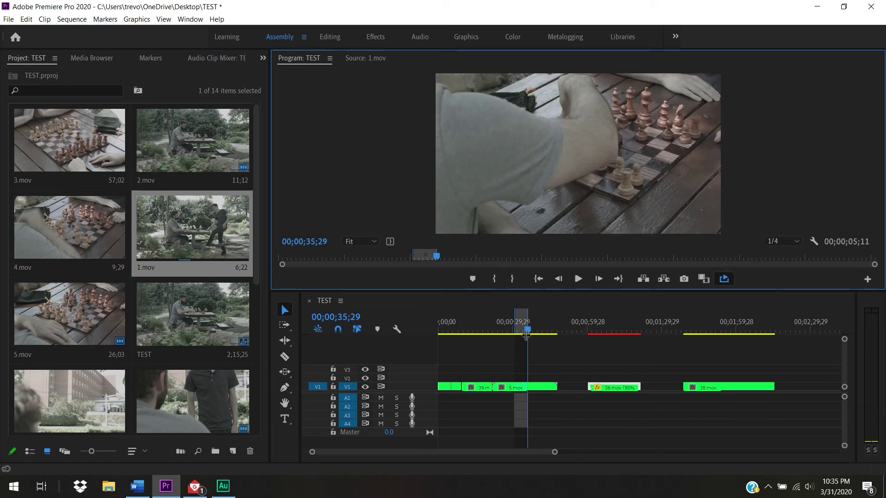
pyautogui.moveTo(524, 331); pyautogui.dragTo(514, 331)
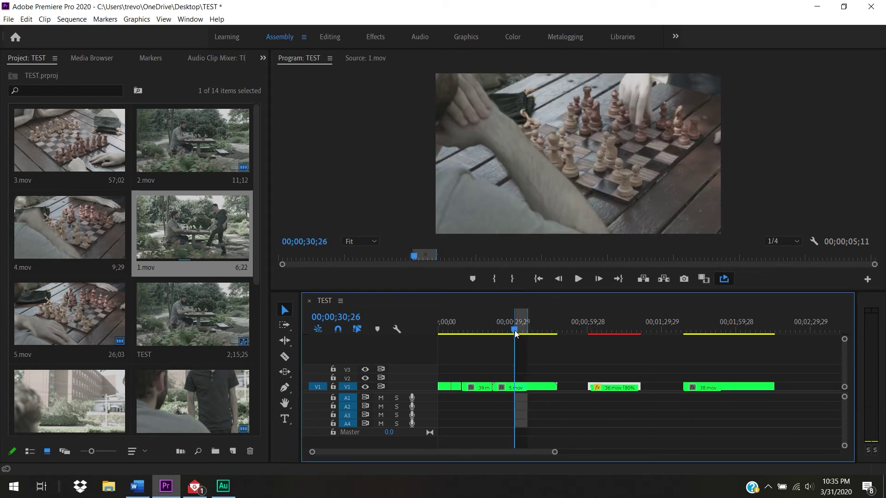
pyautogui.press('space')
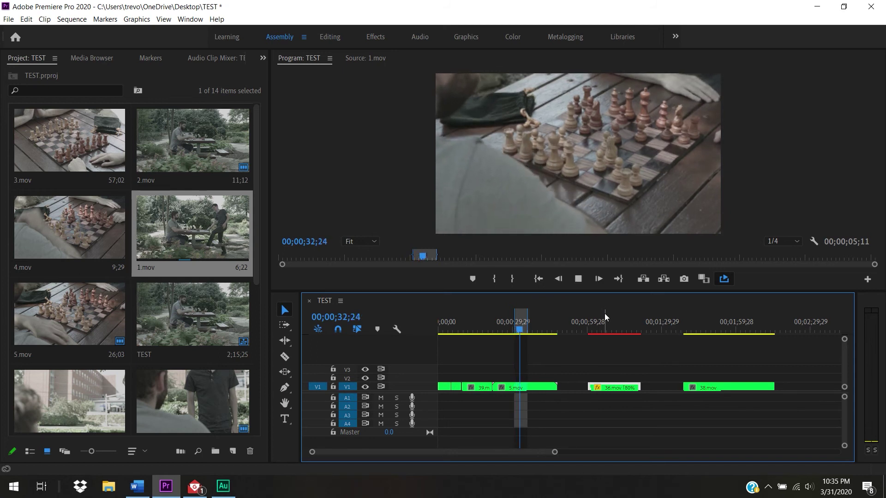
pyautogui.press('space')
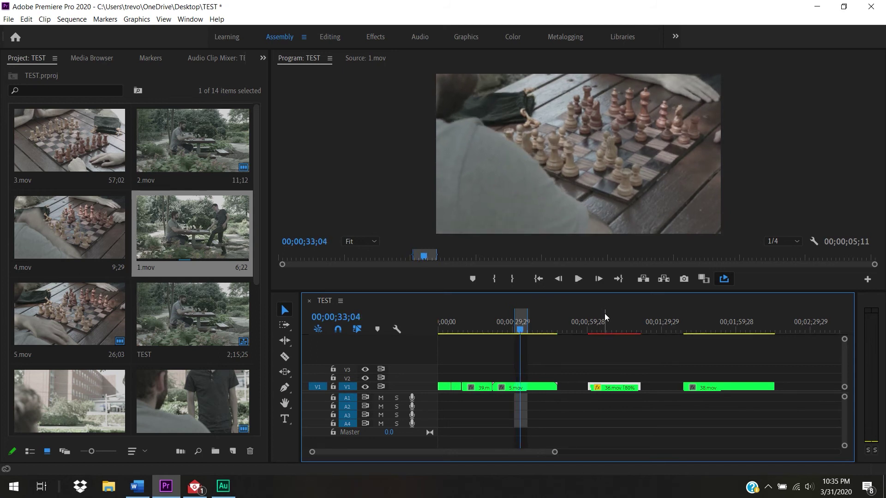
# - Enable High Quality Playback and show Safe Margins in the Program monitor
pyautogui.click(815, 242)
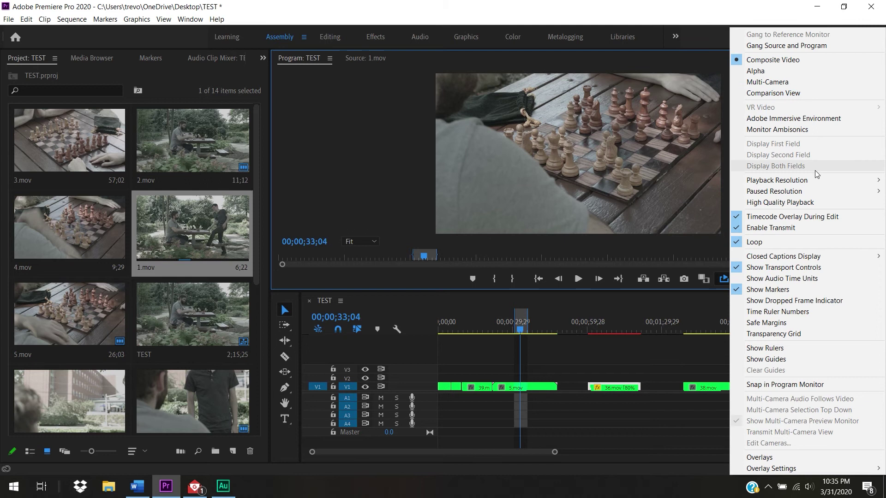
pyautogui.moveTo(817, 179)
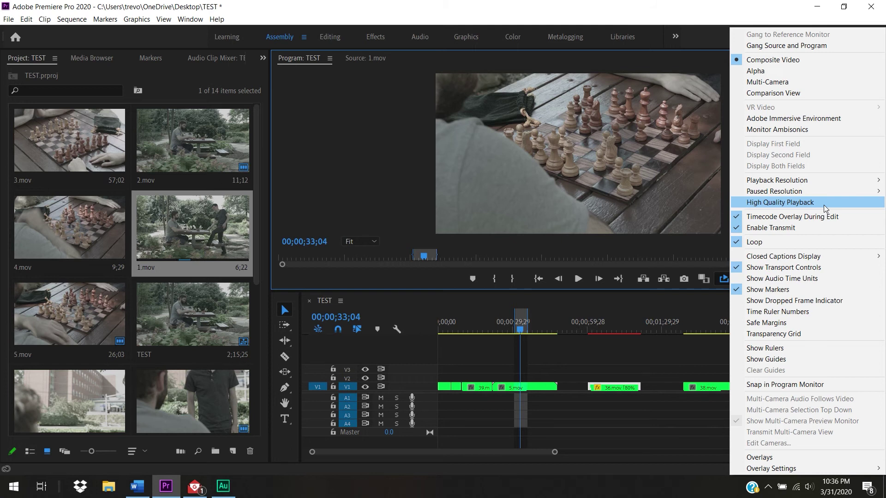
pyautogui.click(824, 208)
pyautogui.click(814, 242)
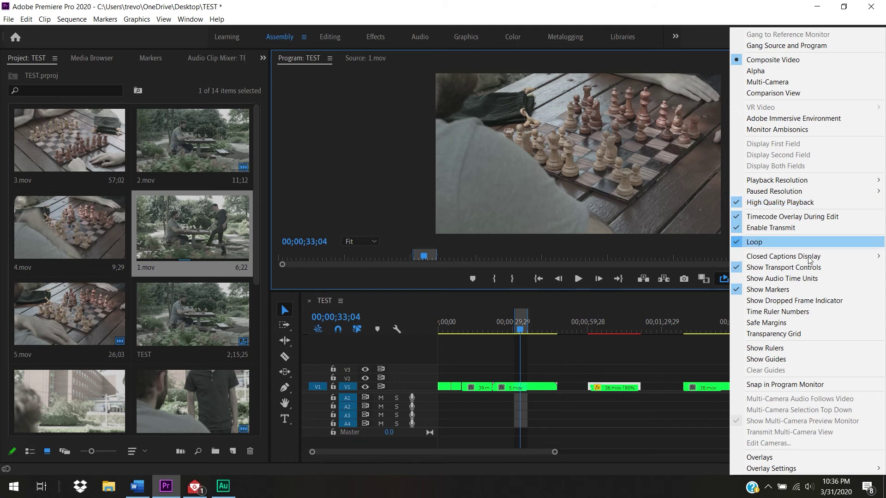
pyautogui.moveTo(809, 257)
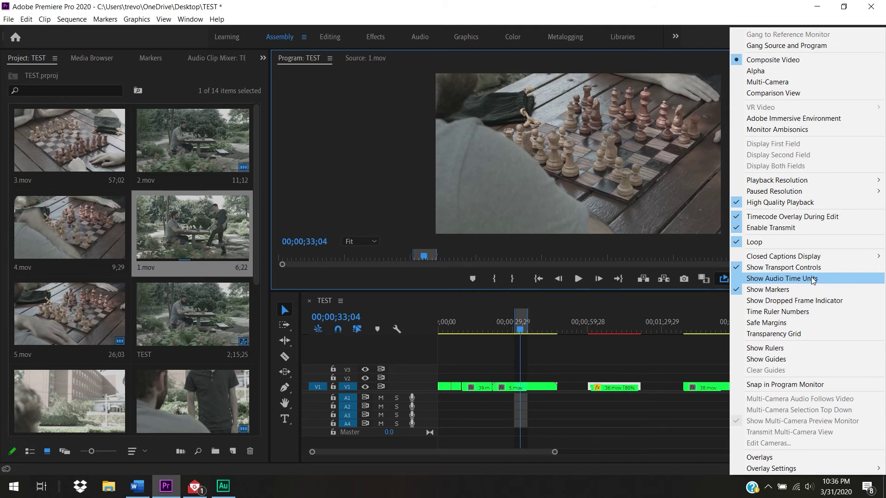
pyautogui.click(827, 325)
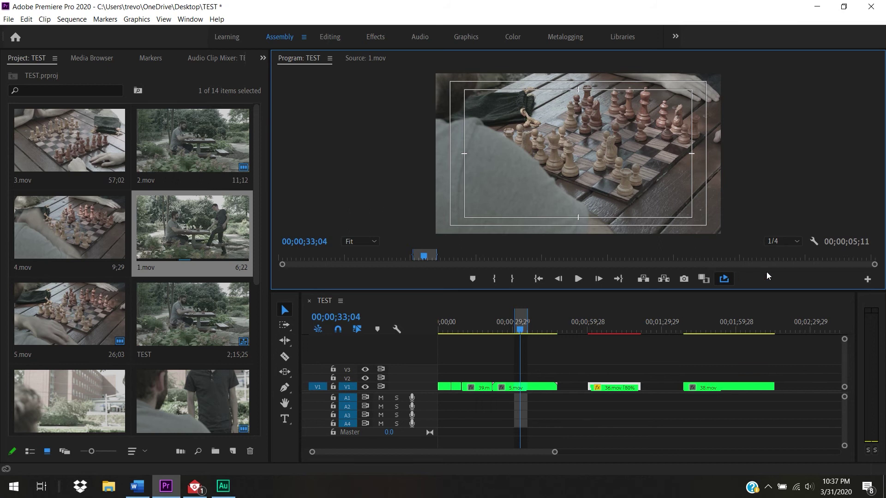
# - Add the Safe Margins button to the Program monitor's transport controls and use it to turn the safe margins off
pyautogui.click(868, 280)
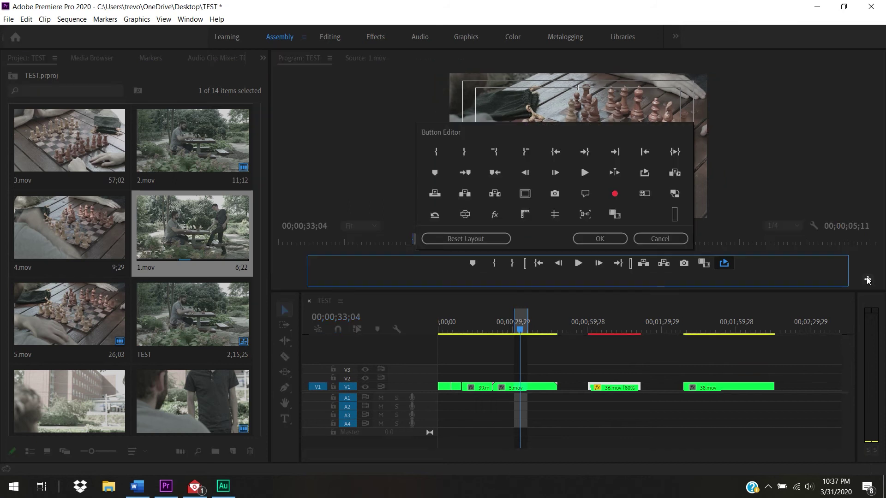
pyautogui.moveTo(522, 196); pyautogui.dragTo(757, 273)
pyautogui.click(610, 236)
pyautogui.click(578, 279)
pyautogui.click(578, 278)
pyautogui.click(578, 278)
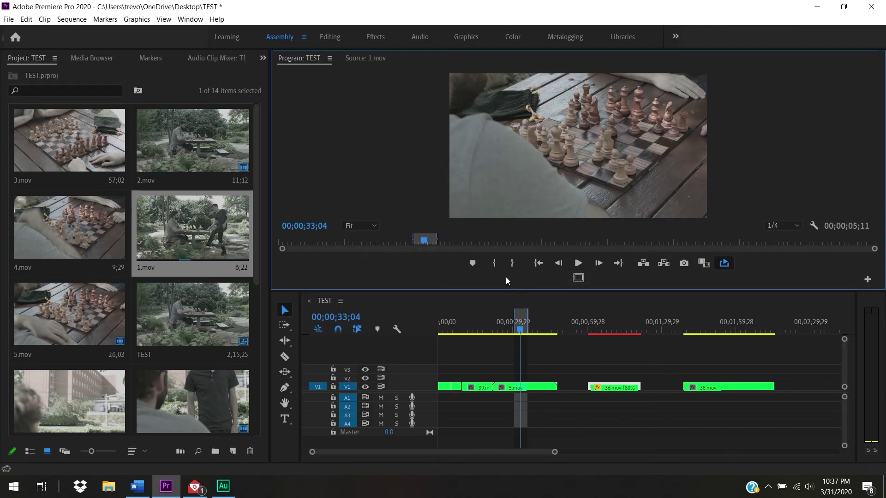
pyautogui.click(813, 226)
pyautogui.click(721, 161)
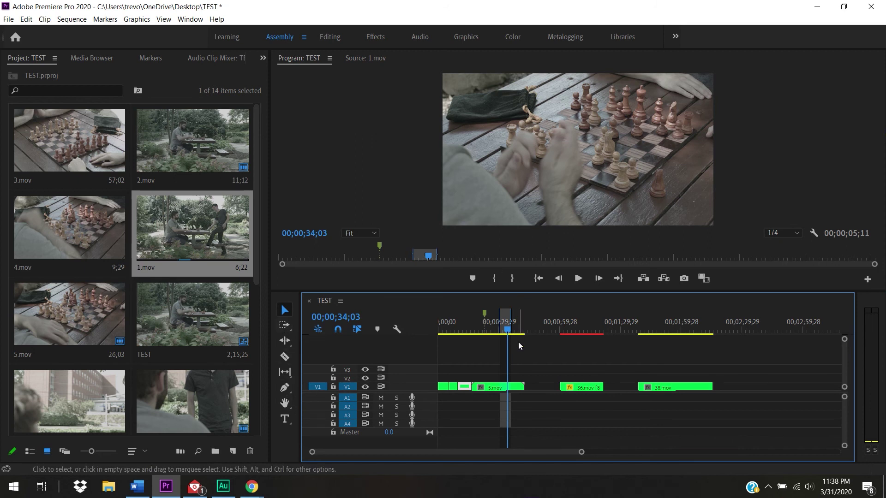
# - Close the gaps on V1 by moving 36.mov against the end of 5.mov and 38.mov against the end of 36.mov
pyautogui.moveTo(491, 388)
pyautogui.mouseDown()
pyautogui.moveTo(526, 388)
pyautogui.moveTo(492, 386)
pyautogui.mouseUp()
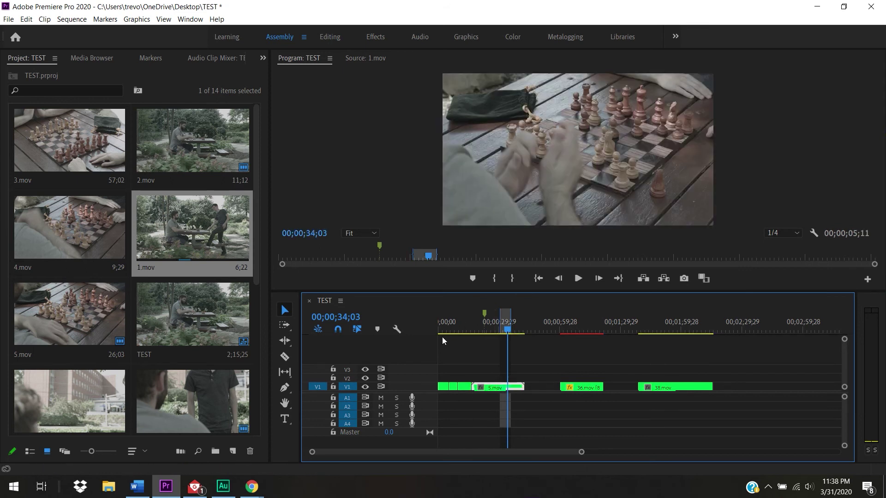
pyautogui.moveTo(465, 323); pyautogui.dragTo(401, 325)
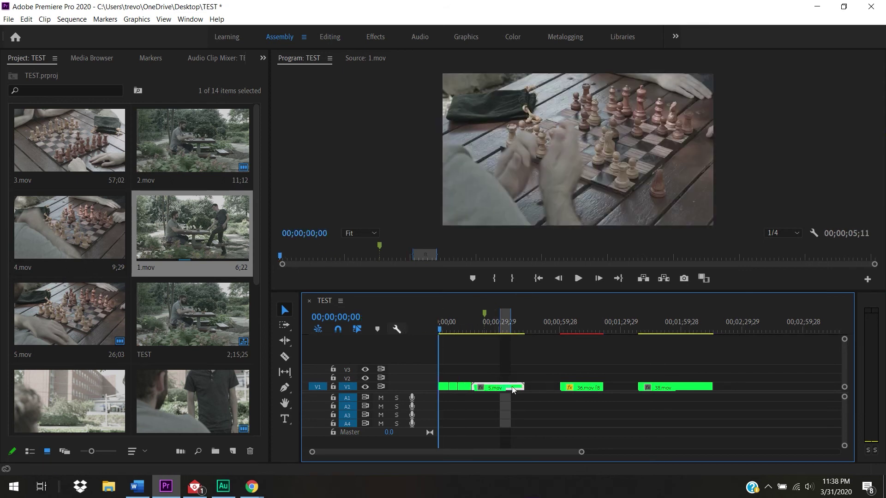
pyautogui.moveTo(573, 387); pyautogui.dragTo(538, 387)
pyautogui.moveTo(685, 389); pyautogui.dragTo(615, 389)
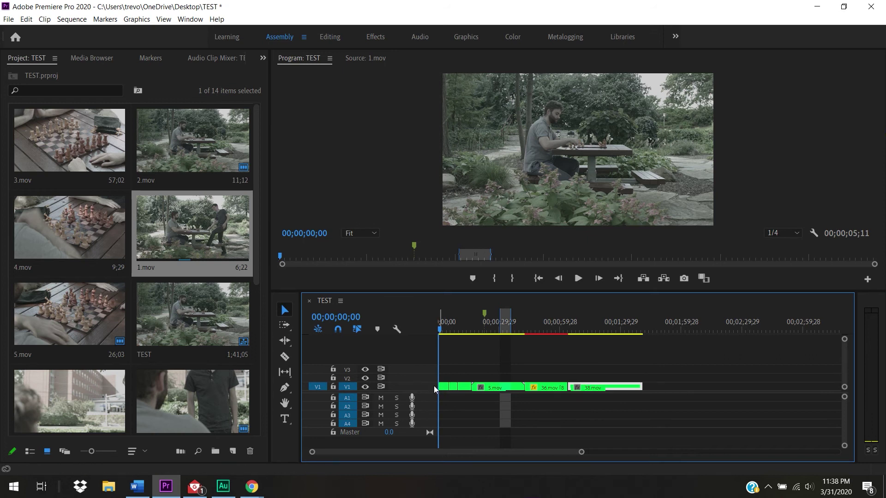
pyautogui.moveTo(444, 370); pyautogui.dragTo(558, 402)
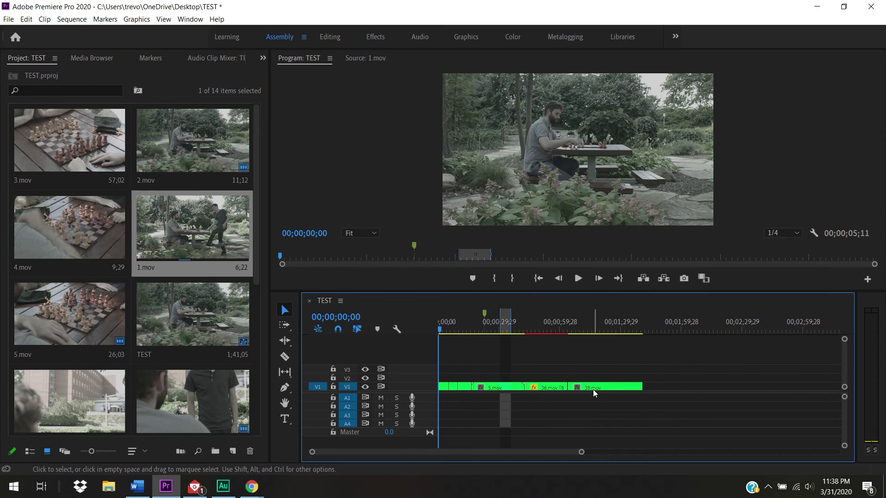
# - Extract and insert 38.mov, 5.mov and 36.mov at the sequence start in turn, and insert 38.mov into the middle of 36.mov
pyautogui.press('ctrl')
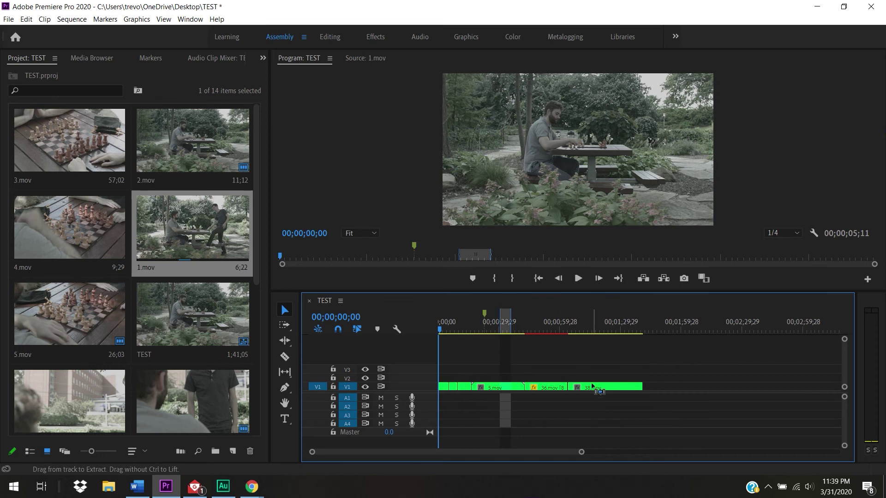
pyautogui.moveTo(593, 388); pyautogui.dragTo(461, 391)
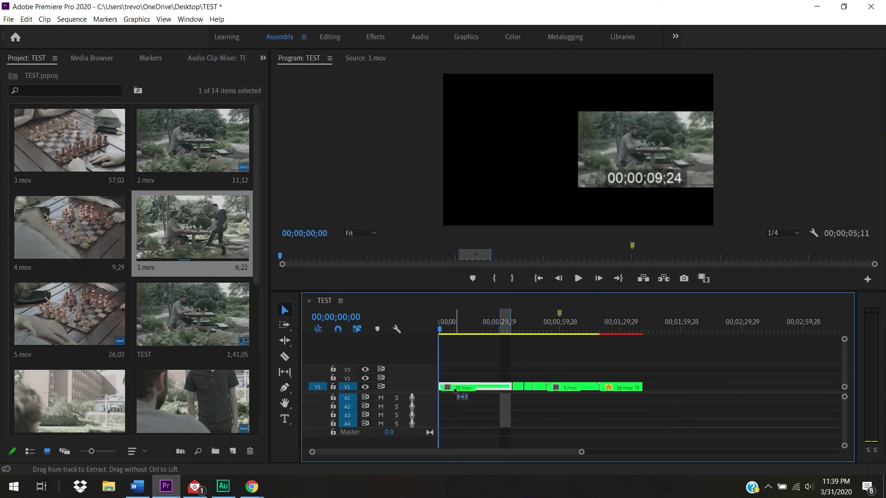
pyautogui.moveTo(578, 390); pyautogui.dragTo(461, 390)
pyautogui.moveTo(611, 389); pyautogui.dragTo(458, 389)
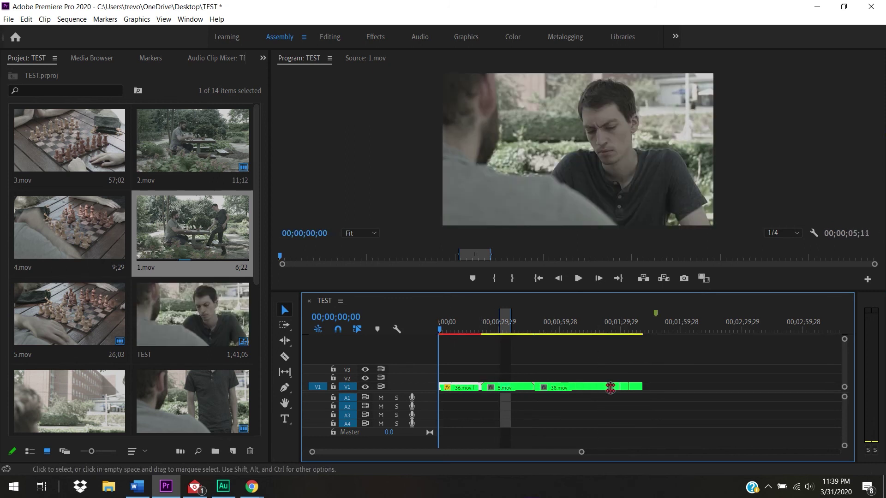
pyautogui.moveTo(603, 387); pyautogui.dragTo(496, 388)
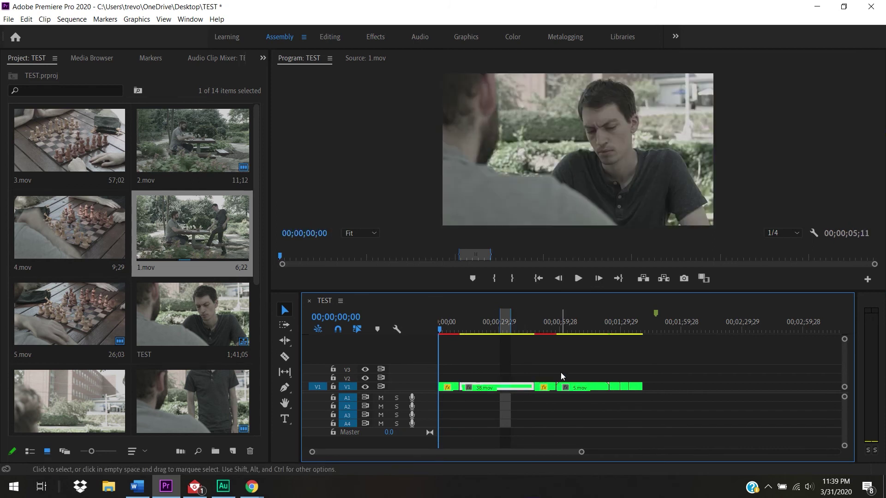
# - Scrub through the rearranged clips and set the playhead to exactly 00;00;50;00 by timecode
pyautogui.moveTo(480, 323); pyautogui.dragTo(488, 323)
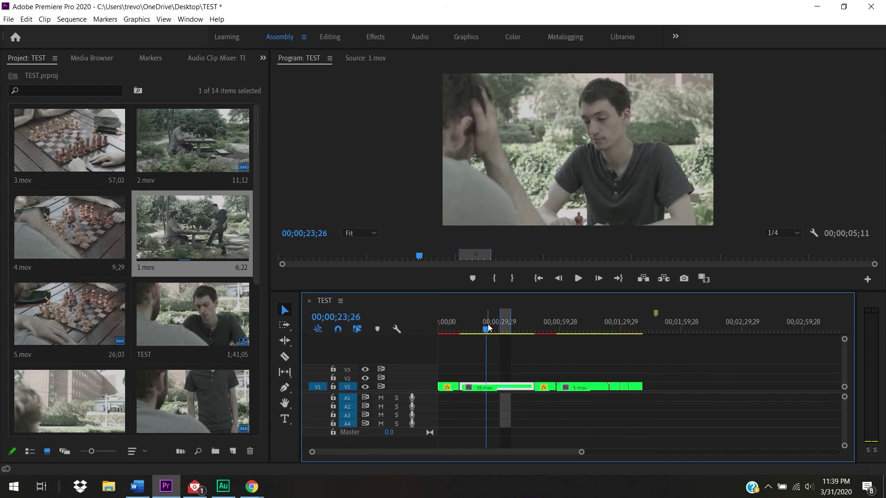
pyautogui.moveTo(485, 327); pyautogui.dragTo(542, 347)
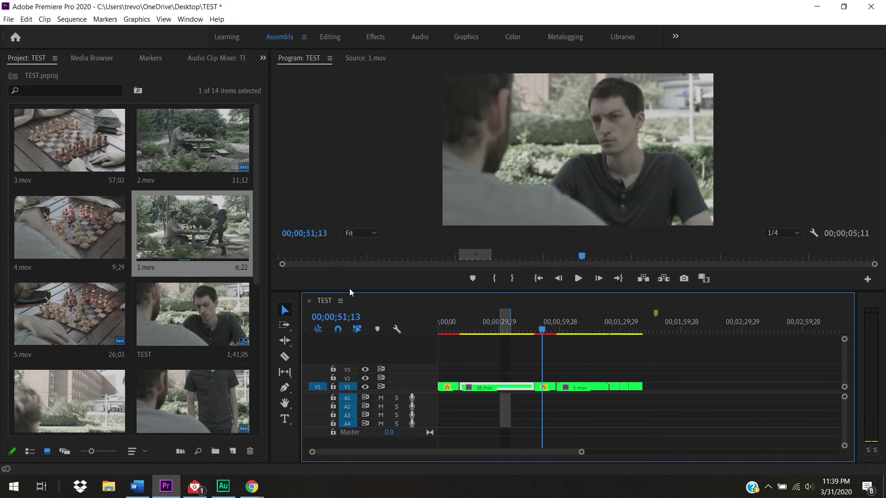
pyautogui.click(357, 318)
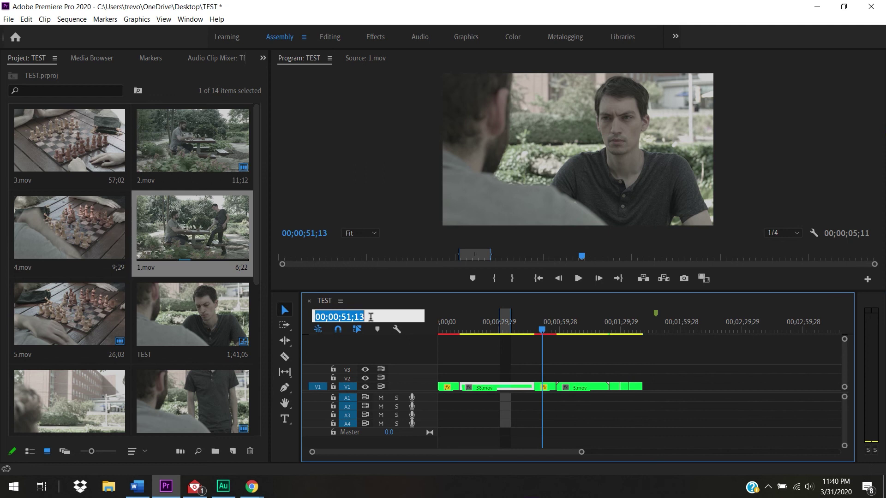
pyautogui.write('50')
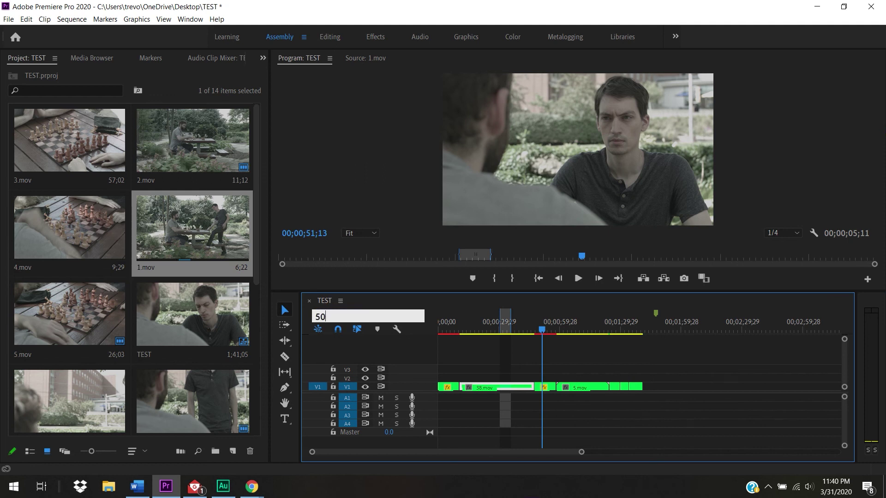
pyautogui.write('.00')
pyautogui.press('Return')
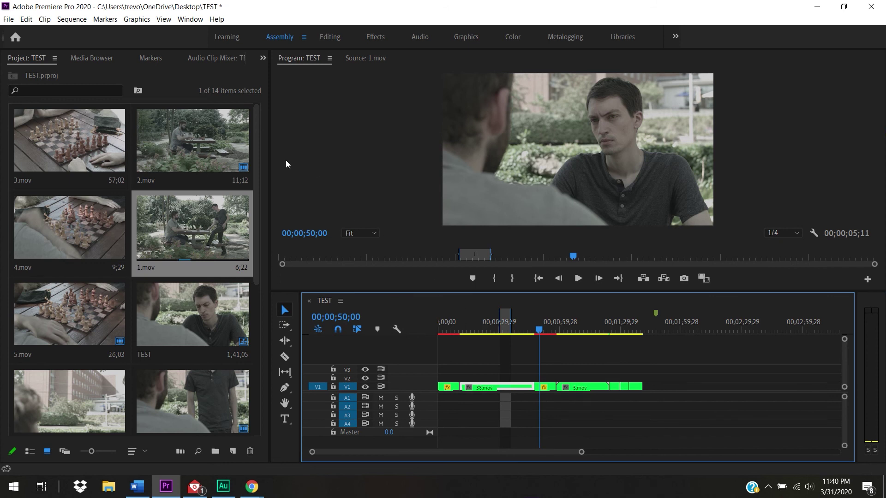
pyautogui.click(303, 232)
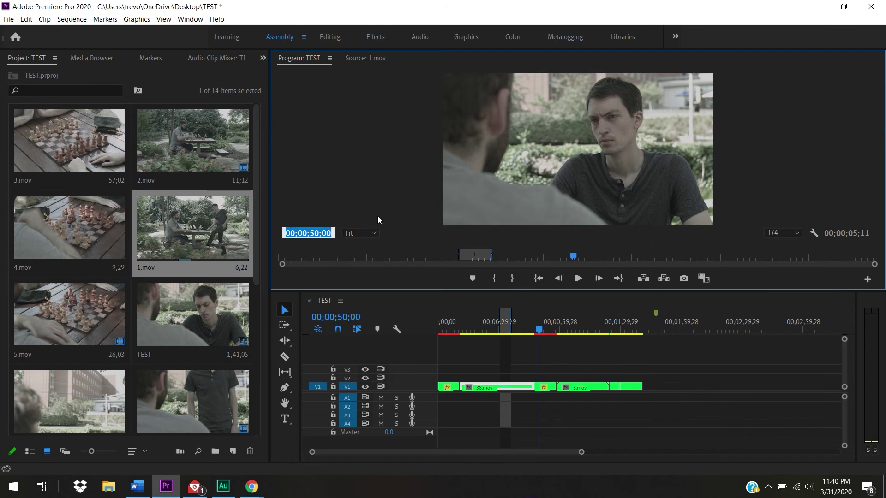
pyautogui.click(373, 250)
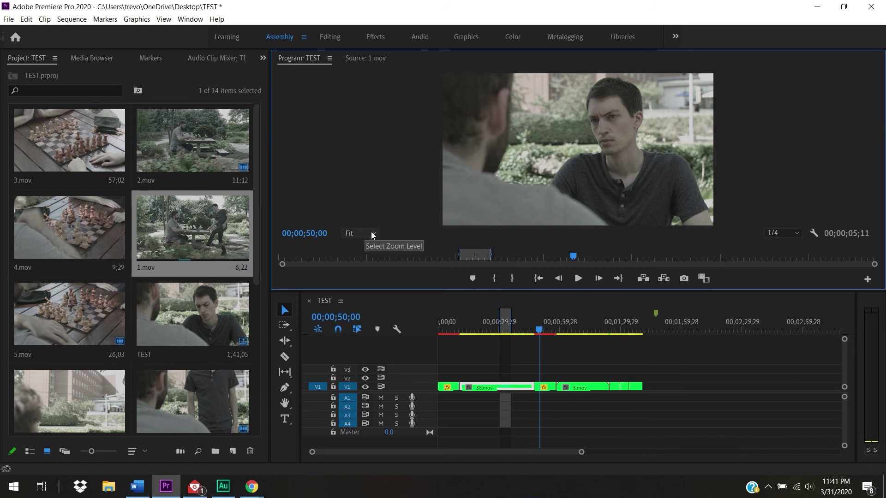
# - Try the 10% and 25% zoom levels in the Program monitor, and set its zoom to 100%
pyautogui.click(372, 232)
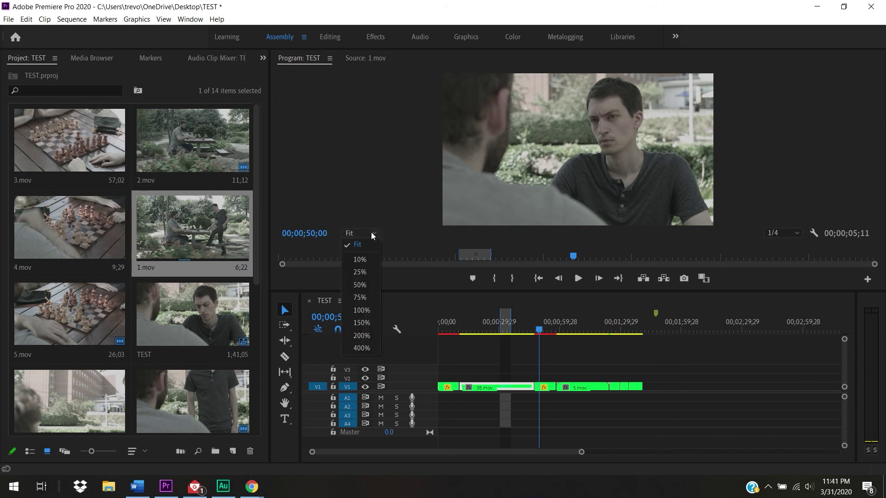
pyautogui.click(368, 261)
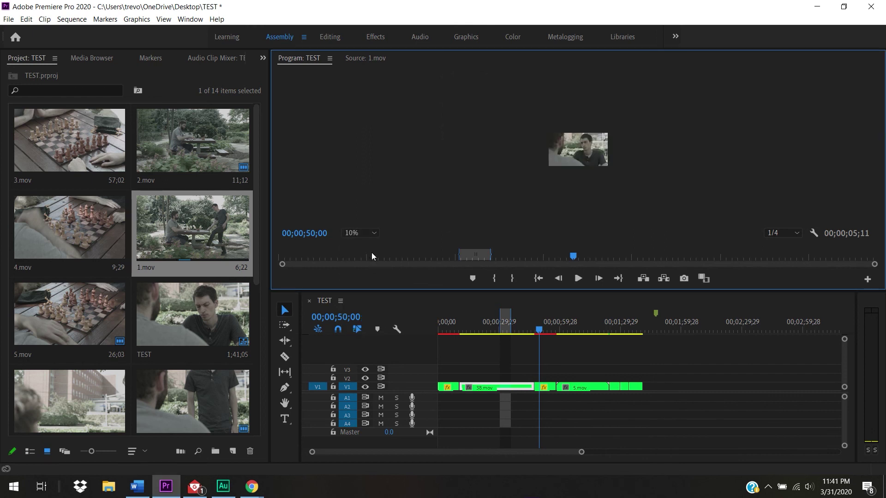
pyautogui.click(358, 236)
pyautogui.click(361, 272)
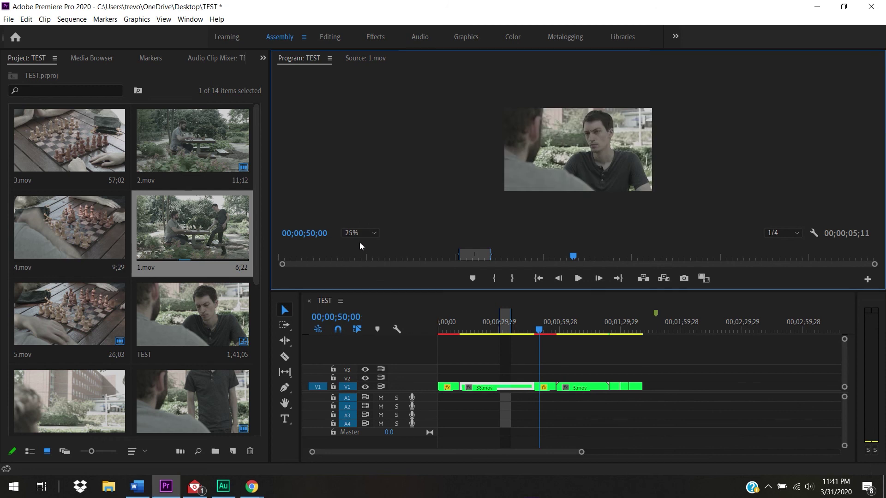
pyautogui.click(359, 235)
pyautogui.click(362, 259)
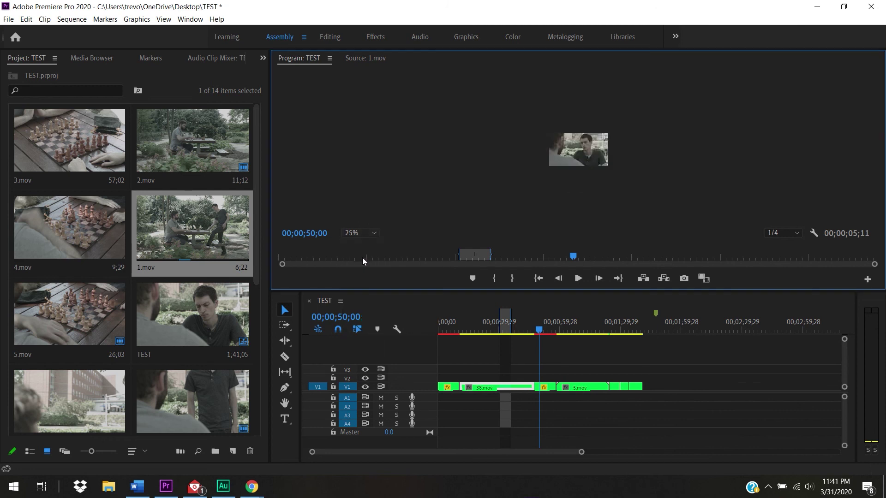
pyautogui.click(362, 234)
pyautogui.click(362, 310)
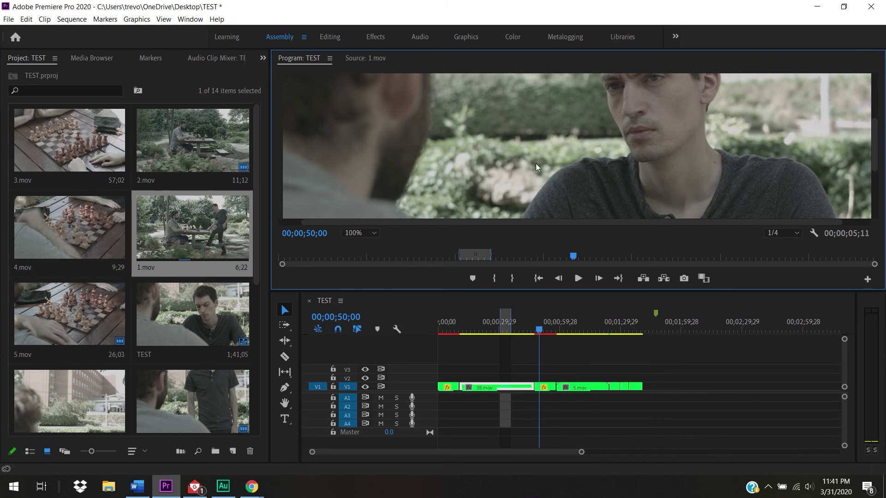
# - Pan around the enlarged frame in the Program monitor, including with the Hand tool
pyautogui.moveTo(472, 221); pyautogui.dragTo(401, 217)
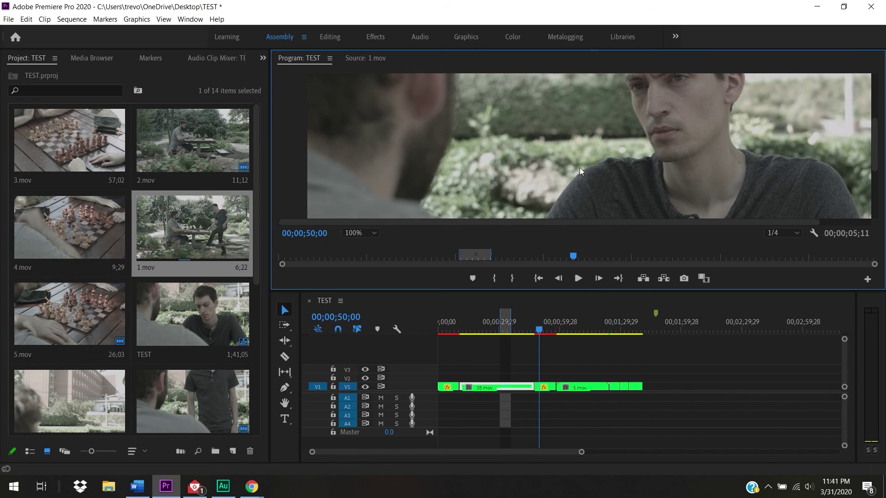
pyautogui.click(285, 404)
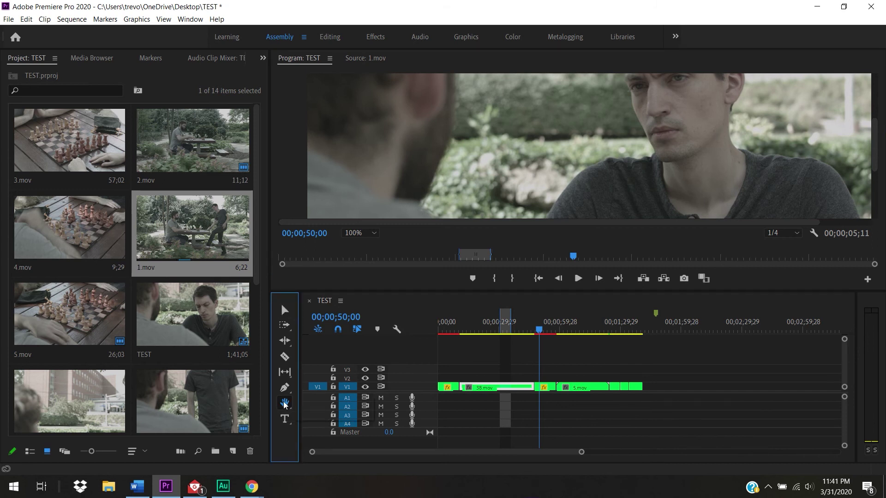
pyautogui.moveTo(503, 217); pyautogui.dragTo(436, 185)
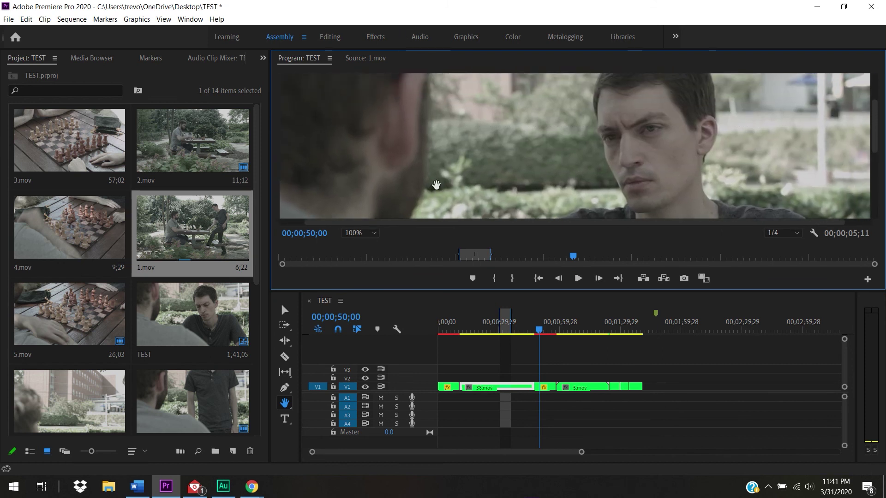
pyautogui.moveTo(501, 129); pyautogui.dragTo(493, 112)
pyautogui.click(501, 389)
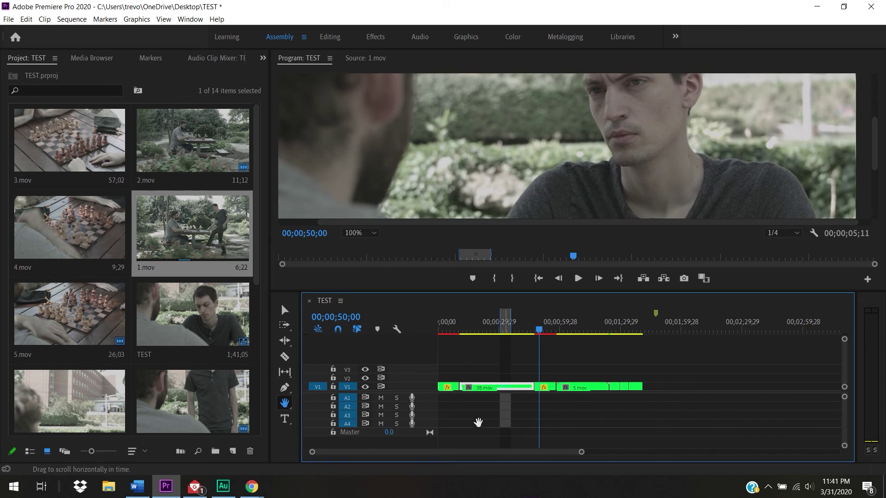
# - Place the playhead at 00;00;22;13, zoom into the timeline and pan back towards the start with the Hand tool
pyautogui.moveTo(539, 330); pyautogui.dragTo(483, 329)
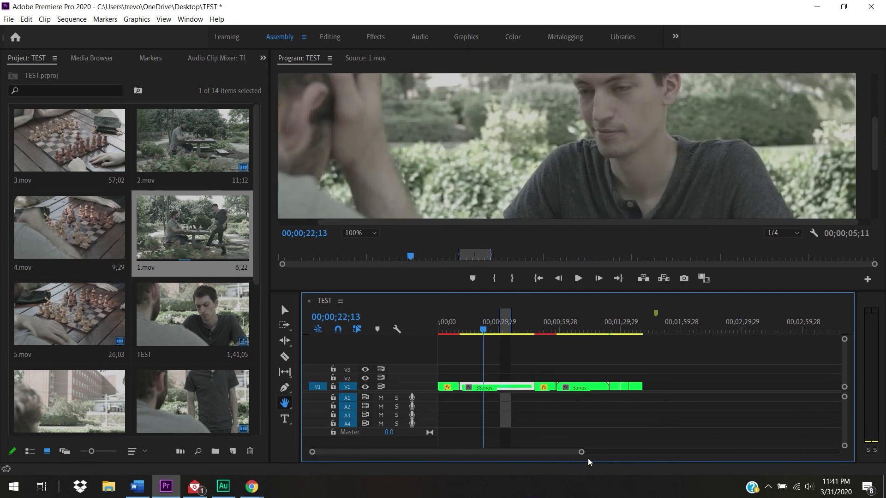
pyautogui.moveTo(579, 453); pyautogui.dragTo(483, 443)
pyautogui.moveTo(550, 387); pyautogui.dragTo(642, 386)
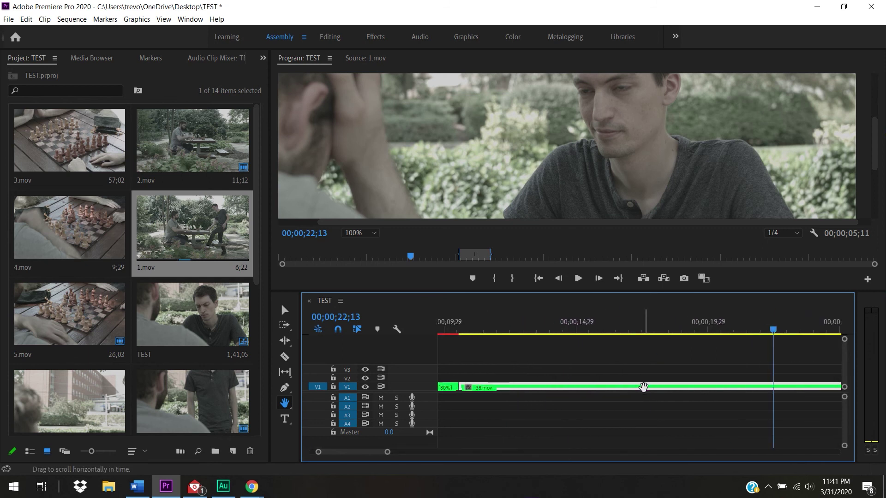
pyautogui.moveTo(528, 386); pyautogui.dragTo(713, 390)
pyautogui.moveTo(587, 398); pyautogui.dragTo(767, 413)
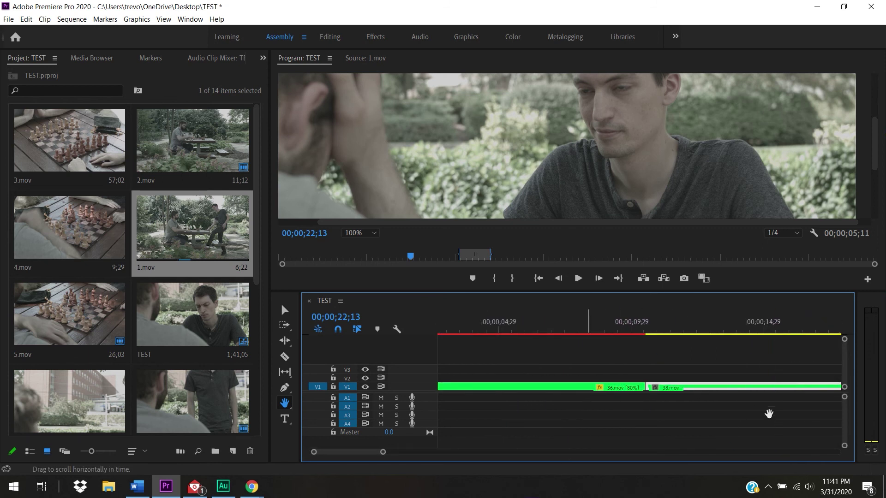
# - Return to the Selection tool, zoom the timeline back out and move the playhead to 00;00;48;02
pyautogui.press('v')
pyautogui.moveTo(602, 333); pyautogui.dragTo(733, 354)
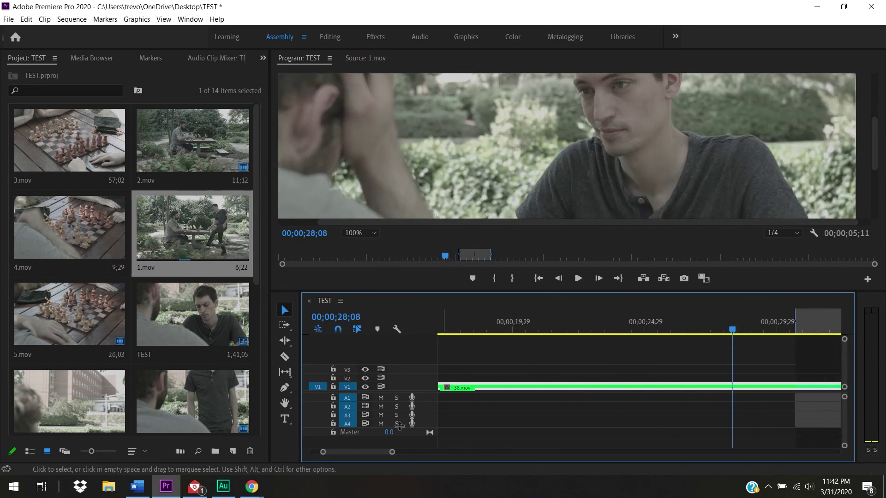
pyautogui.moveTo(393, 454); pyautogui.dragTo(553, 453)
pyautogui.moveTo(597, 330); pyautogui.dragTo(559, 340)
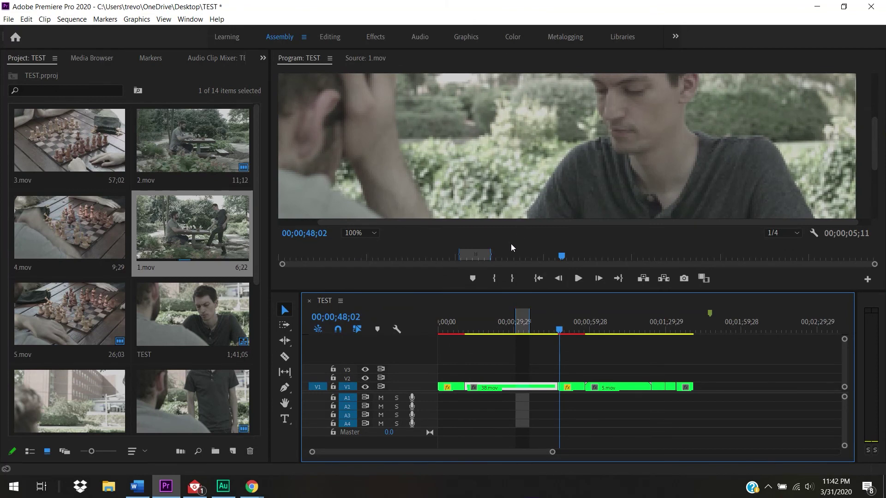
# - Zoom in on 38.mov in the timeline with the Zoom tool and fine-tune the timeline's zoom level
pyautogui.click(285, 402)
pyautogui.click(286, 401)
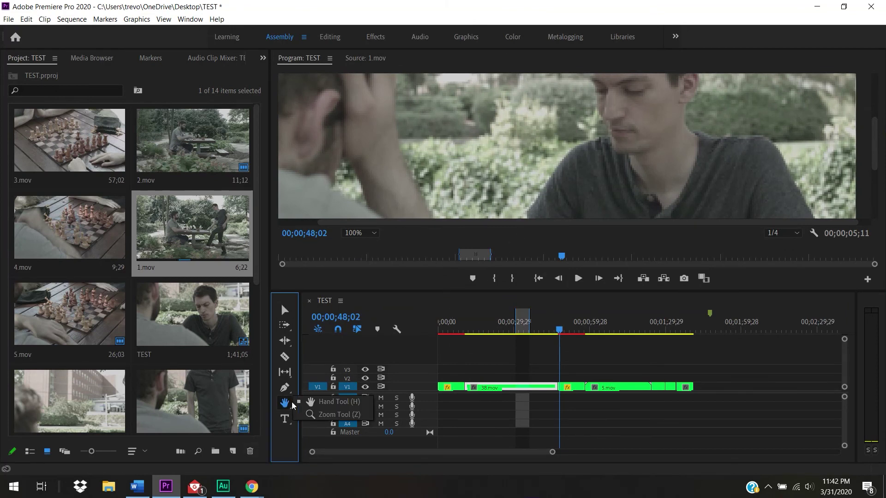
pyautogui.click(312, 416)
pyautogui.click(520, 388)
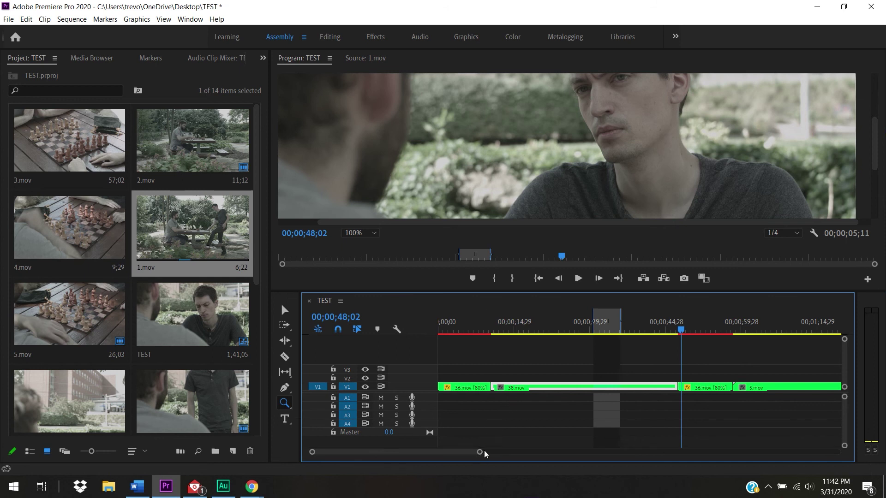
pyautogui.moveTo(480, 454)
pyautogui.mouseDown()
pyautogui.moveTo(510, 459)
pyautogui.moveTo(445, 459)
pyautogui.moveTo(476, 454)
pyautogui.mouseUp()
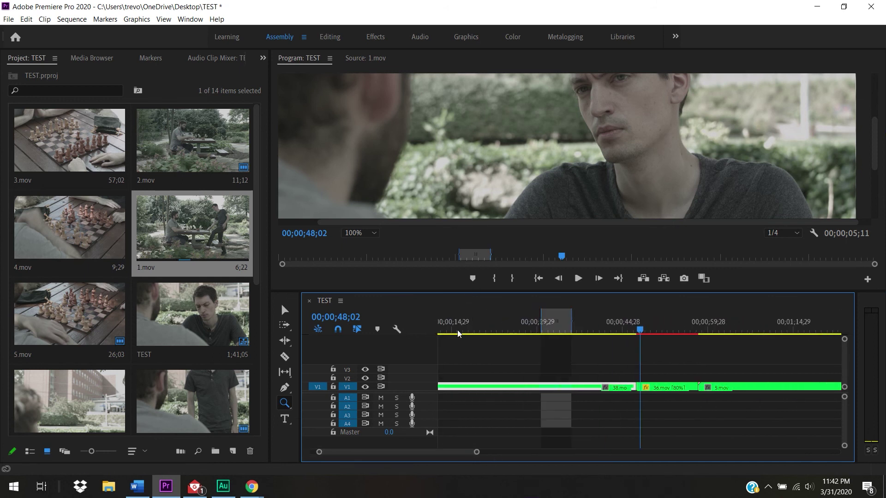
pyautogui.click(285, 403)
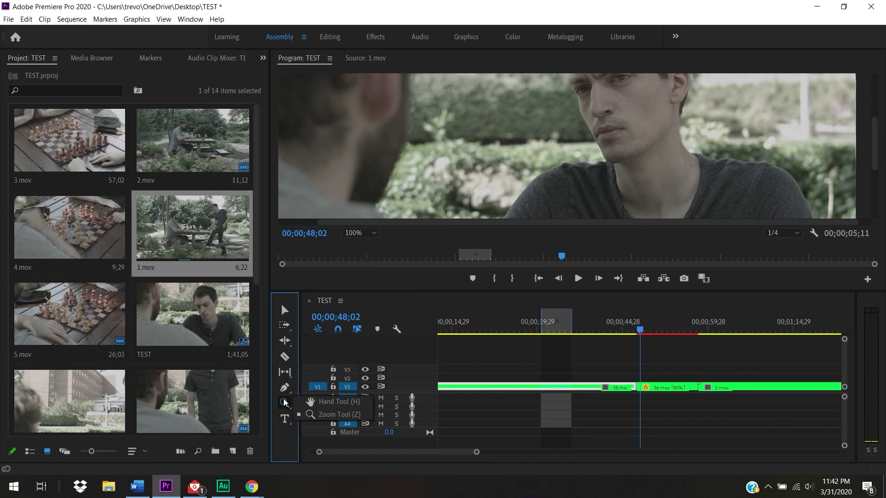
pyautogui.click(387, 206)
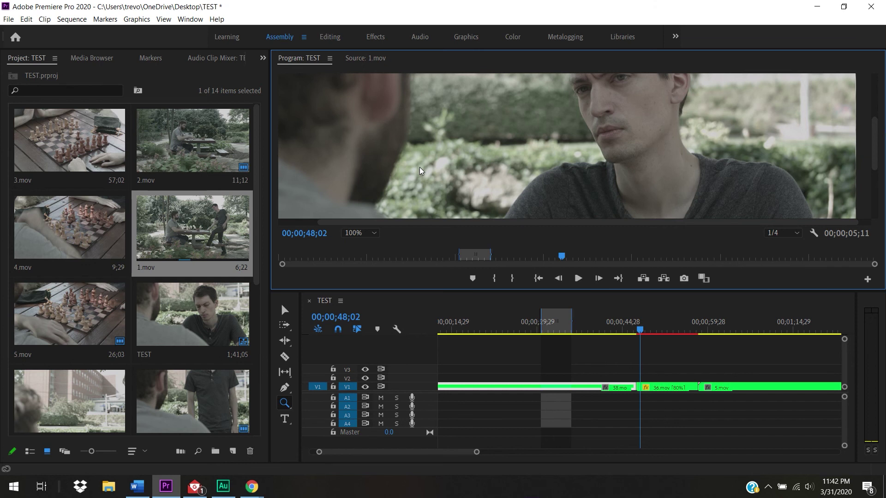
# - Maximize the timeline panel and restore the normal panel layout
pyautogui.click(404, 306)
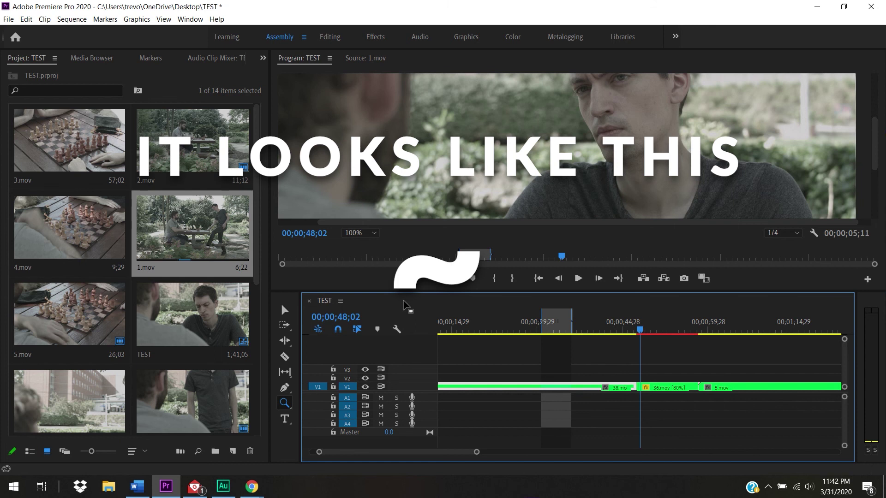
pyautogui.press('`')
pyautogui.press('`')
pyautogui.press('`')
pyautogui.press('`')
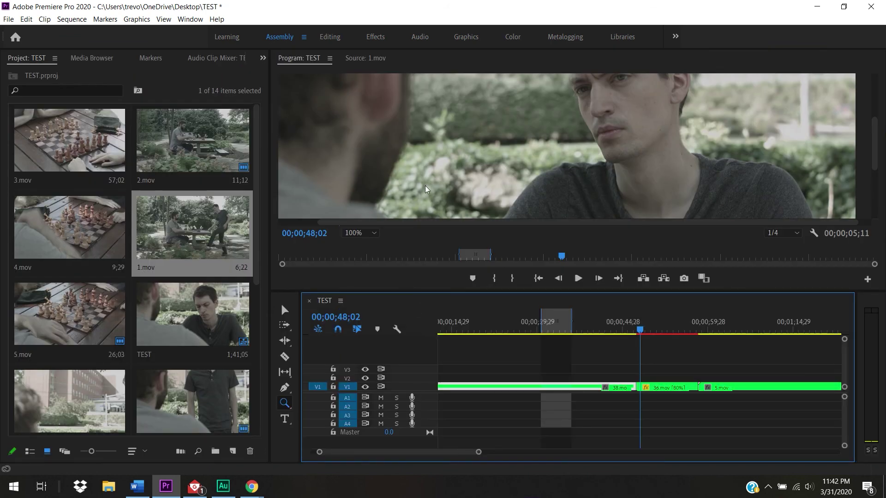
# - Toggle the Program monitor between maximized and normal size, leaving it maximized
pyautogui.press('`')
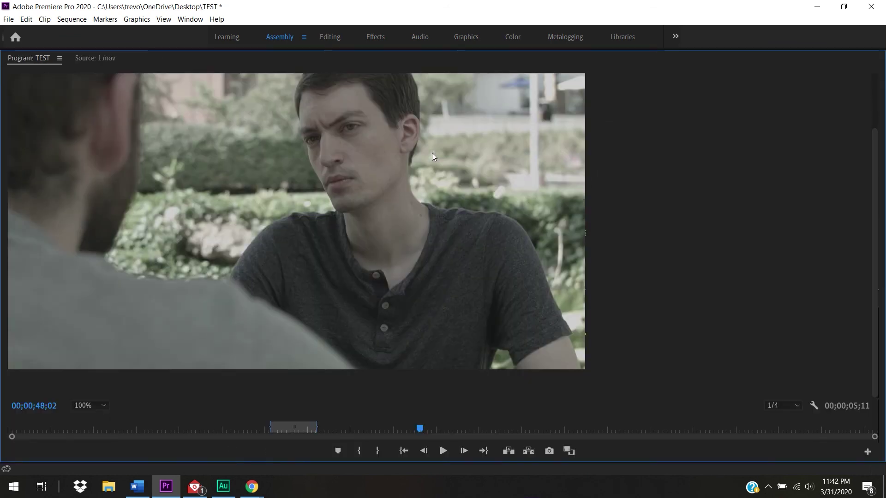
pyautogui.press('`')
pyautogui.press('`')
pyautogui.press('`')
pyautogui.press('`')
# - Play the sequence from 00;00;48;02 in the enlarged Program monitor, stop at 00;00;51;27 and restore the panel layout
pyautogui.press('space')
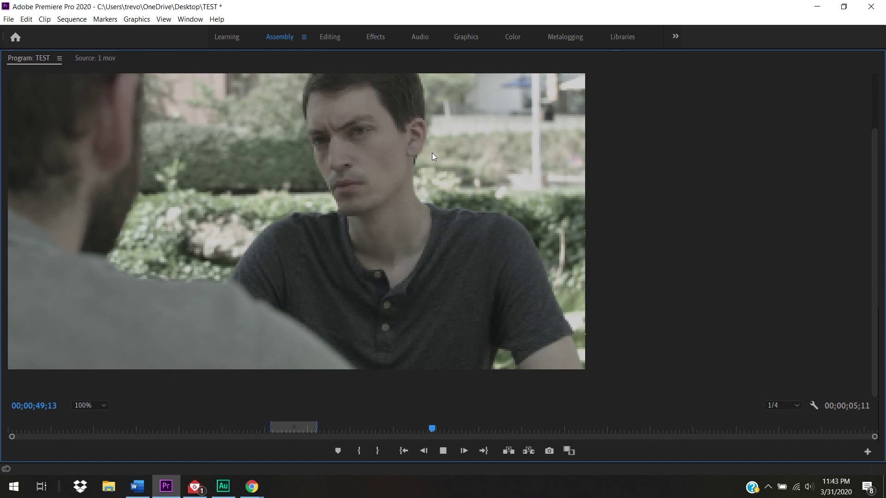
pyautogui.press('`')
pyautogui.press('`')
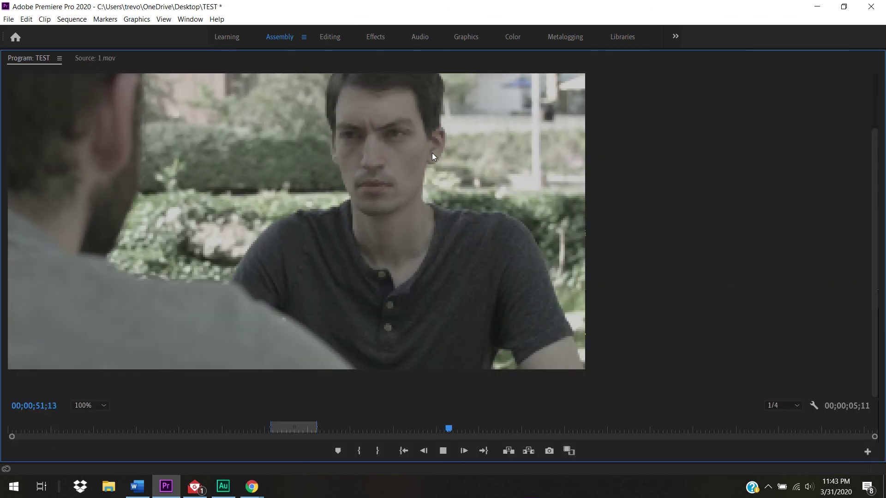
pyautogui.press('space')
pyautogui.press('`')
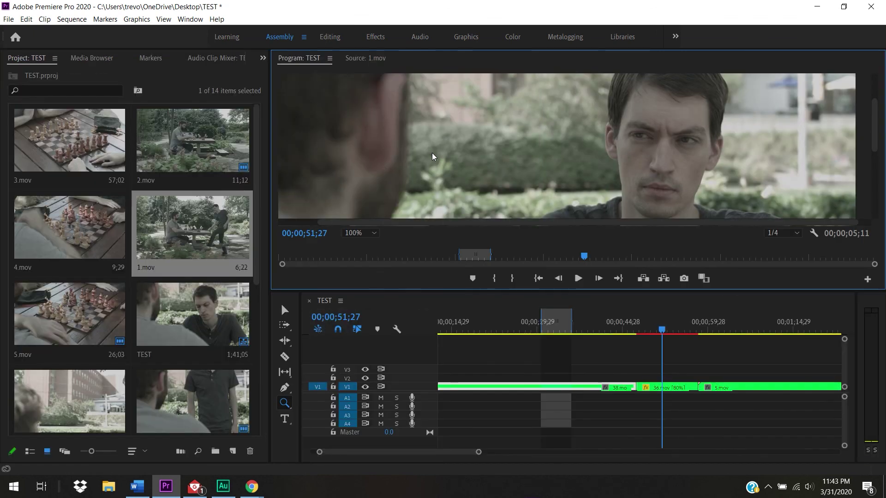
# - Set the Program monitor's playback resolution to Full and play the sequence in the maximized monitor up to 00;00;55;08
pyautogui.click(796, 234)
pyautogui.click(794, 244)
pyautogui.press('`')
pyautogui.press('space')
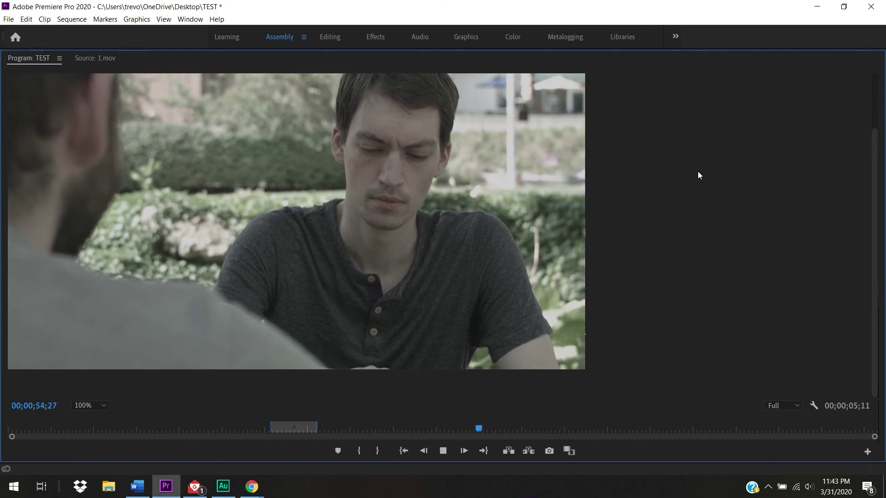
pyautogui.press('space')
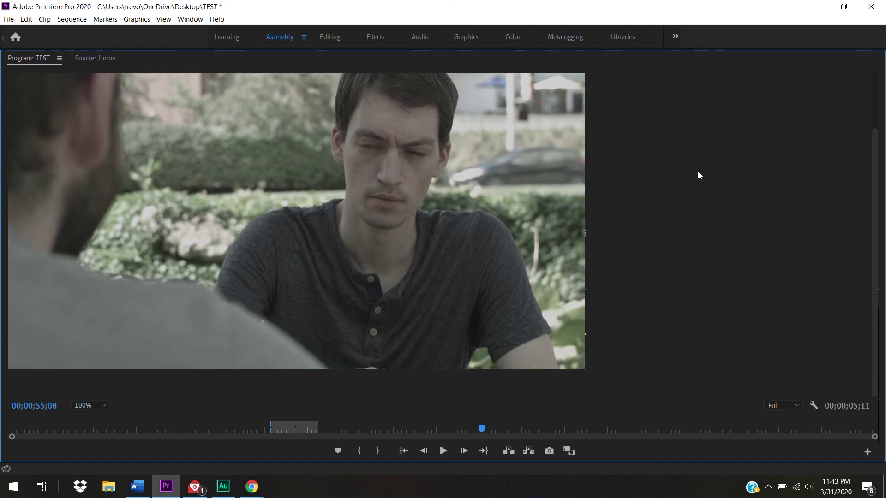
# - Play the sequence in full screen, exit full screen and restore the normal panel layout
pyautogui.hotkey('ctrl', '`')
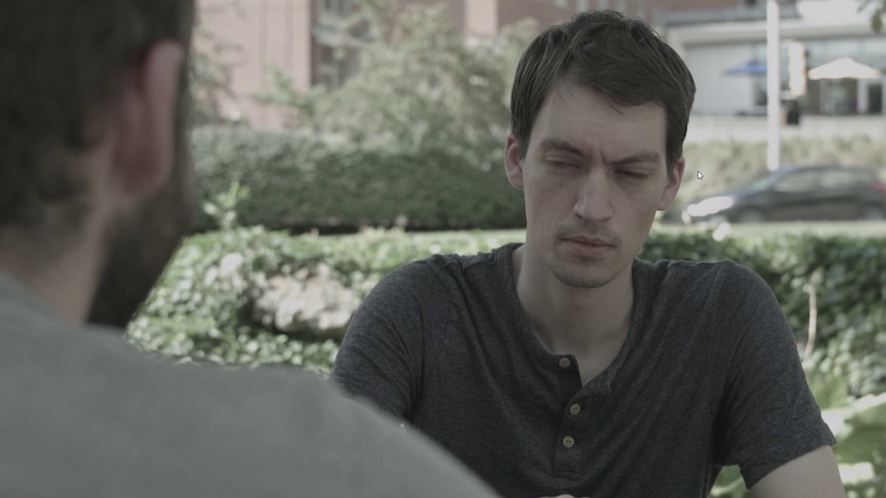
pyautogui.press('space')
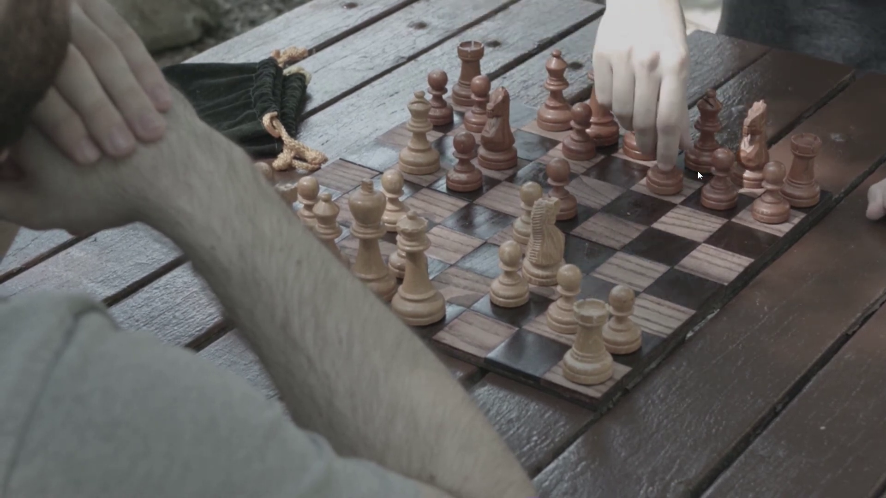
pyautogui.press('Escape')
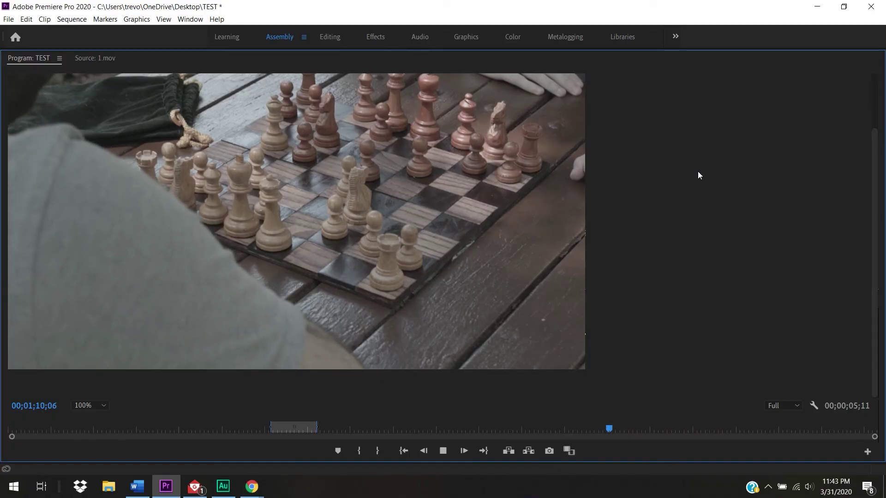
pyautogui.press('`')
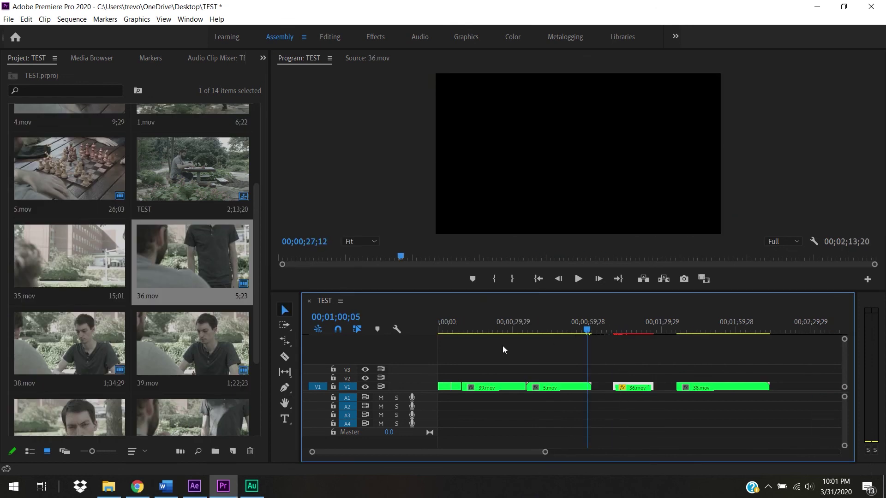
# - Scrub to 36.mov, play its unrendered section up to 00;01;23;23 and return the playhead to the sequence start
pyautogui.moveTo(503, 345); pyautogui.dragTo(457, 339)
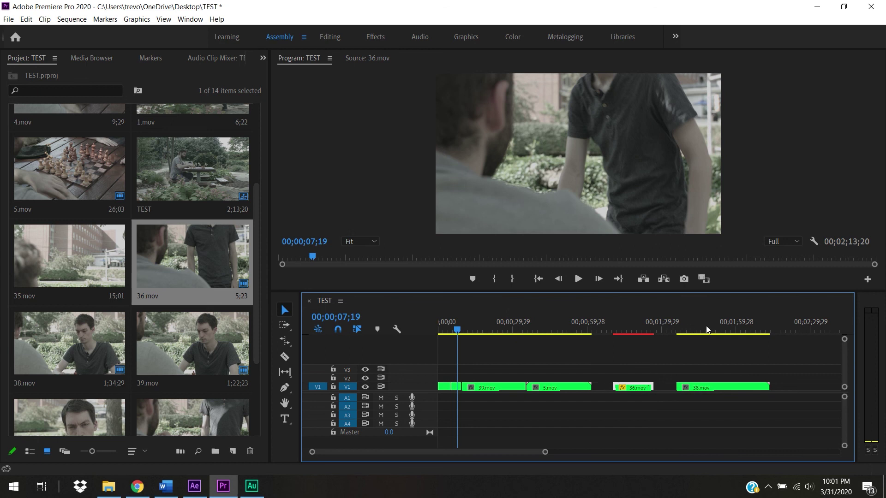
pyautogui.moveTo(478, 326); pyautogui.dragTo(616, 370)
pyautogui.press('space')
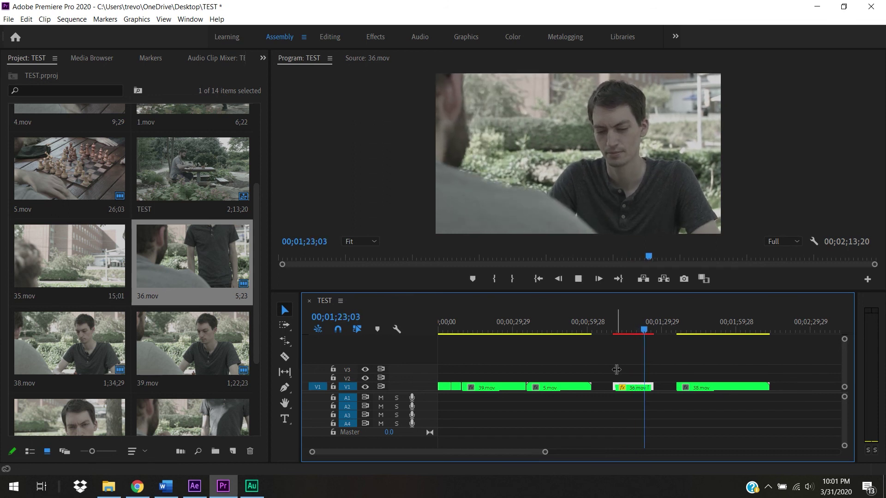
pyautogui.press('space')
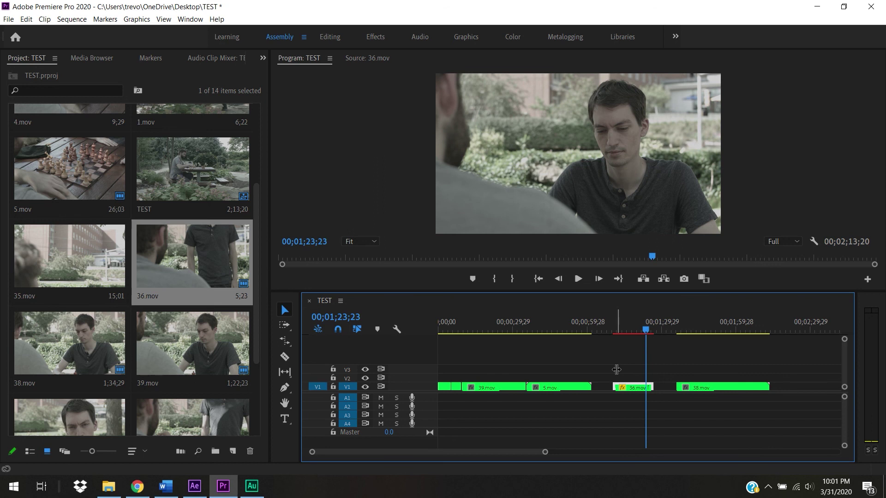
pyautogui.moveTo(629, 328); pyautogui.dragTo(401, 340)
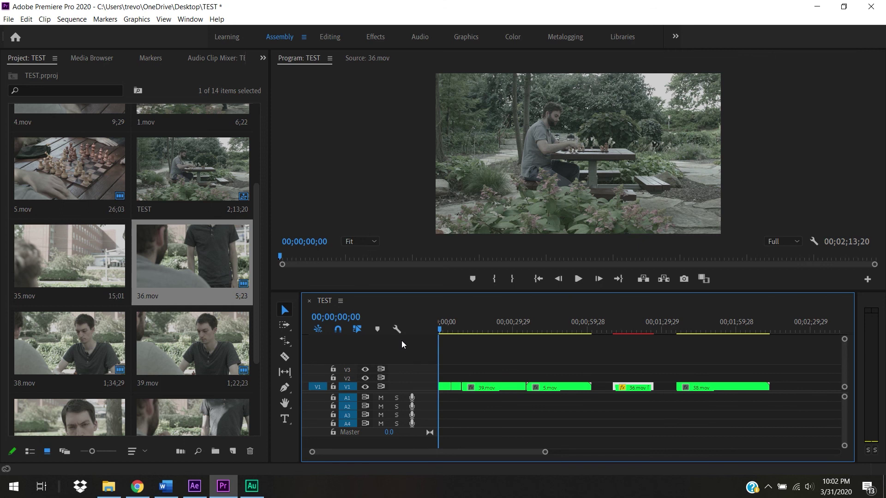
# - Mark In at 00;01;04;25 and Out at 00;01;28;23 around 36.mov, and move the In point to 00;01;01;24
pyautogui.moveTo(592, 328); pyautogui.dragTo(600, 330)
pyautogui.press('i')
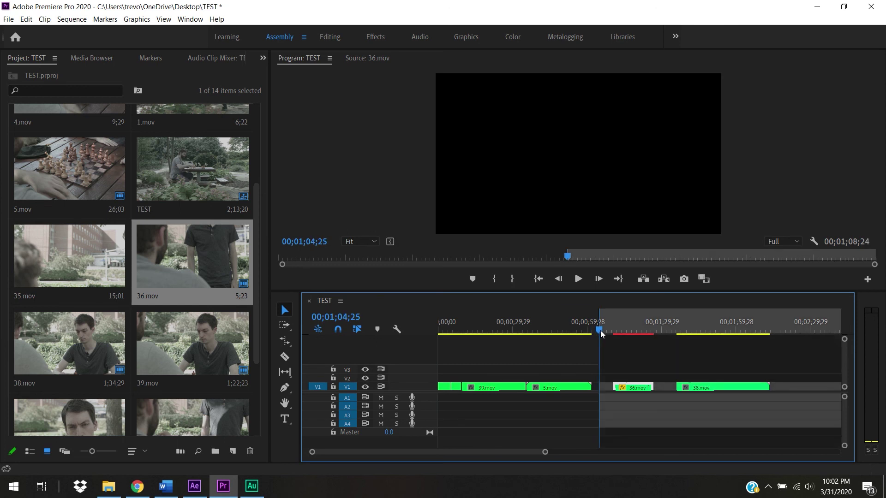
pyautogui.click(601, 331)
pyautogui.moveTo(632, 332); pyautogui.dragTo(660, 332)
pyautogui.press('o')
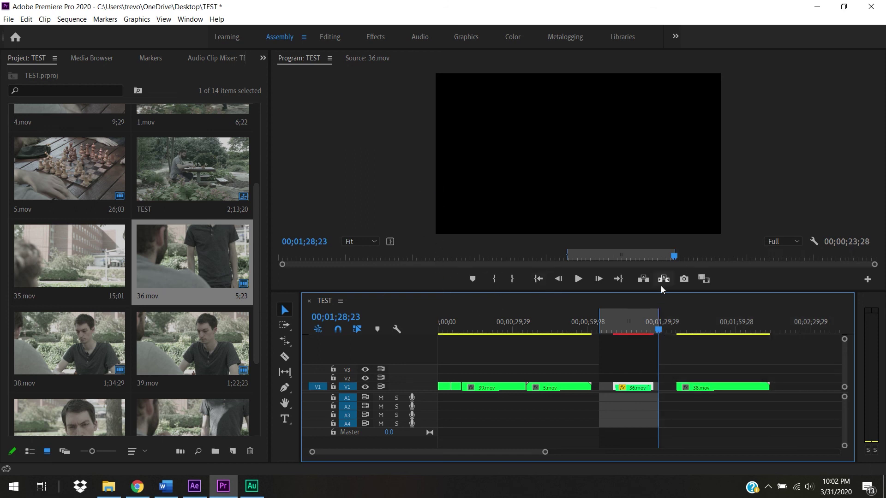
pyautogui.moveTo(664, 254); pyautogui.dragTo(555, 263)
pyautogui.click(497, 283)
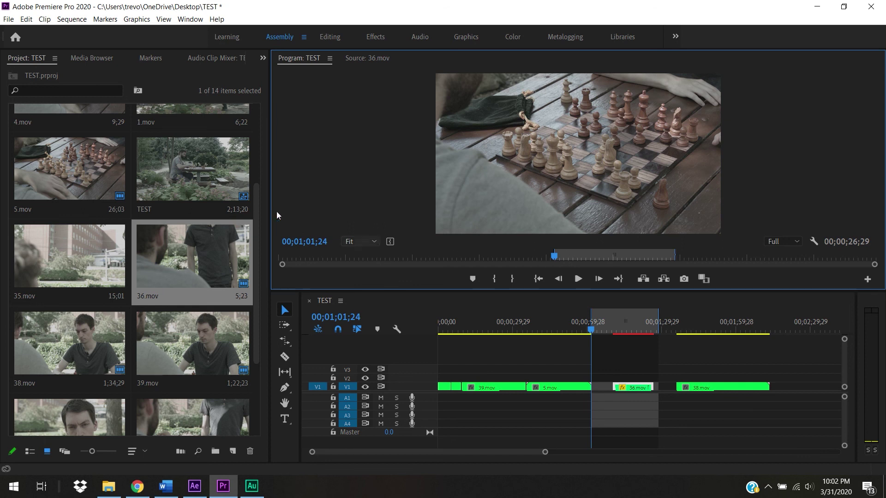
# - Render the marked range from In to Out and play 36.mov up to 00;01;15;14
pyautogui.click(89, 21)
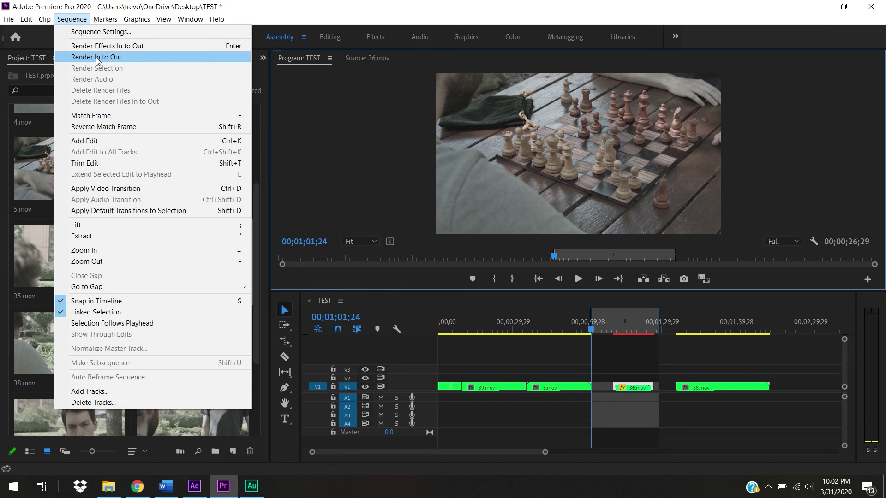
pyautogui.click(96, 58)
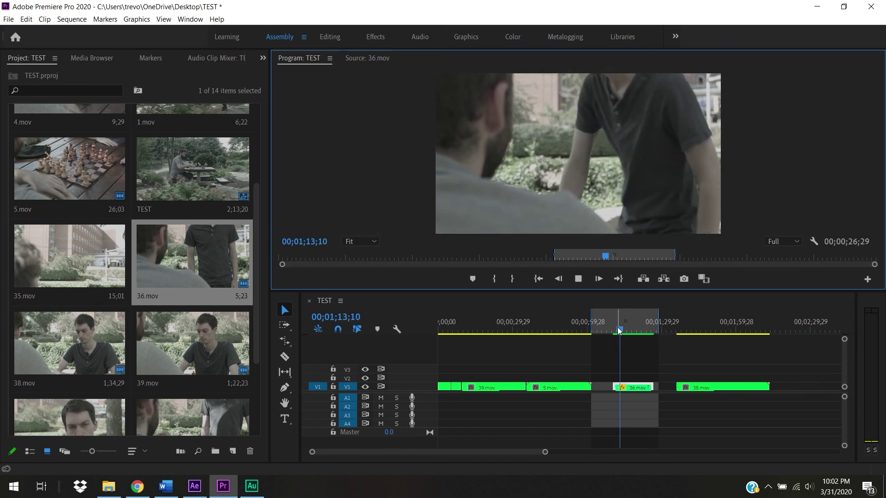
pyautogui.press('space')
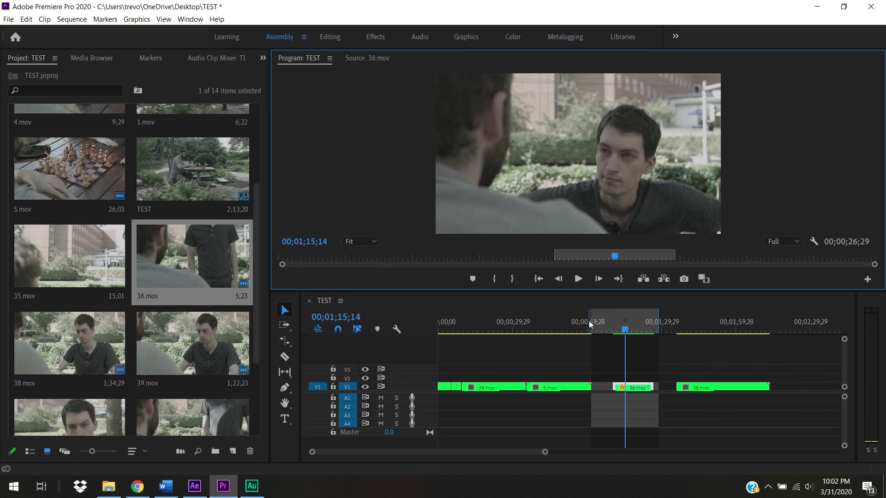
# - Extend the In/Out range from 00;00;00;00 to the end of 38.mov and return the playhead to the start
pyautogui.moveTo(591, 322); pyautogui.dragTo(416, 330)
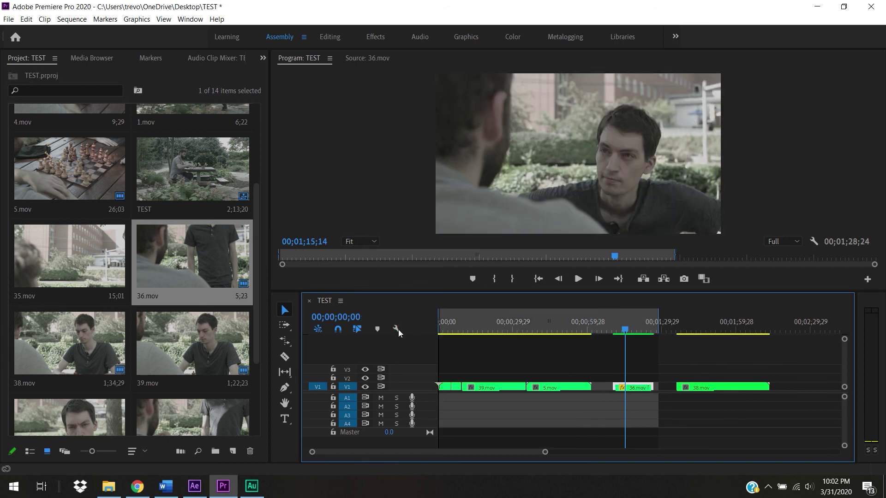
pyautogui.moveTo(659, 321); pyautogui.dragTo(769, 322)
pyautogui.moveTo(620, 335); pyautogui.dragTo(409, 334)
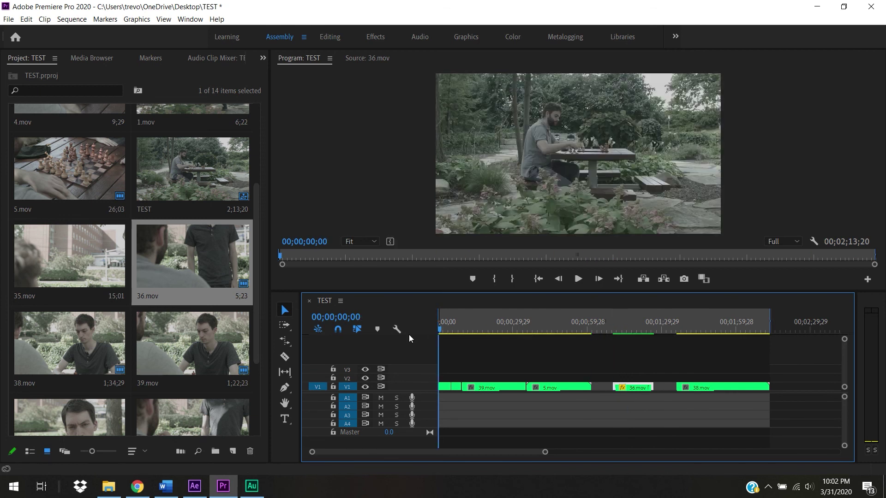
# - Play the sequence from the start, pause at 00;00;10;26 and resume playback
pyautogui.press('space')
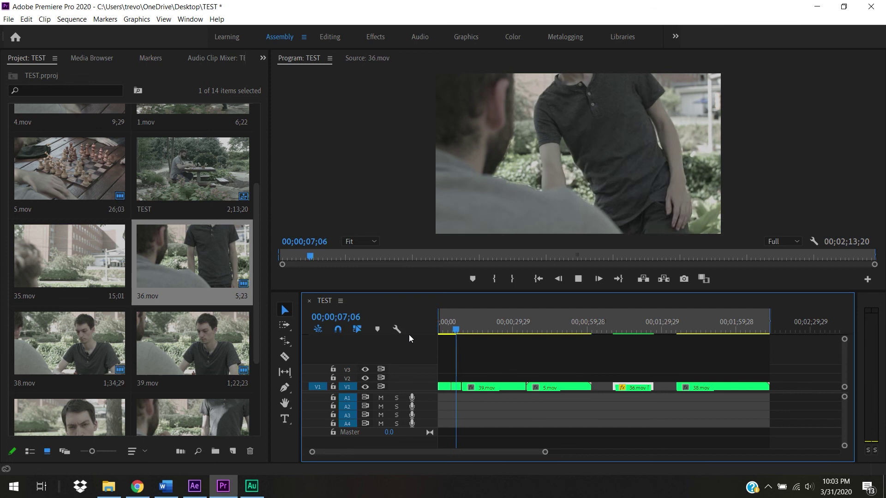
pyautogui.press('space')
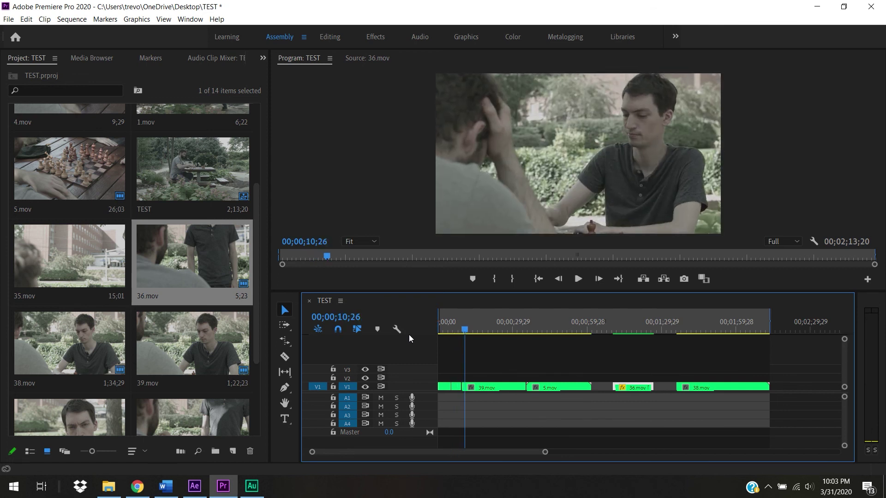
pyautogui.press('space')
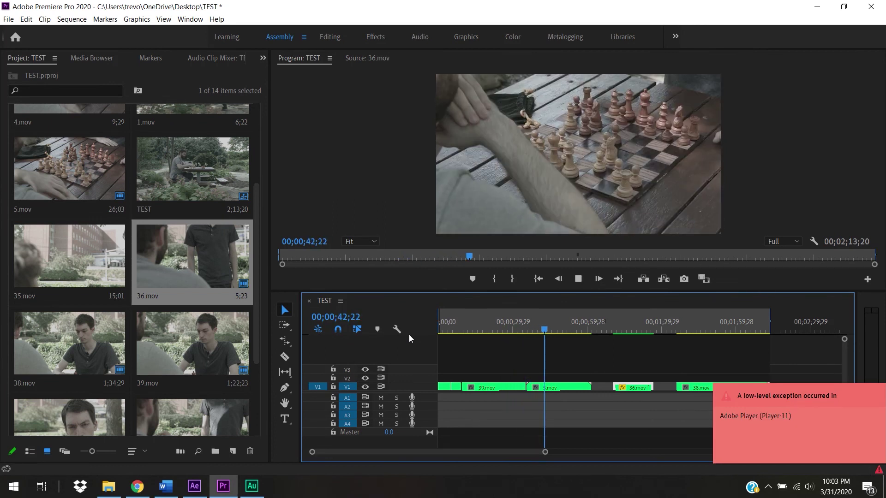
# - Shuttle the sequence backwards, stopping at 00;00;28;19 and again at 00;00;22;17
pyautogui.press('j')
pyautogui.press('j')
pyautogui.press('j')
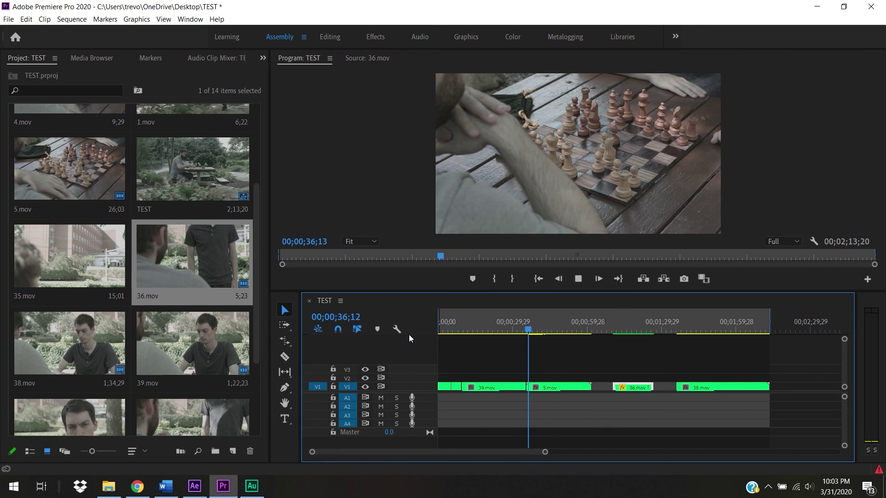
pyautogui.press('k')
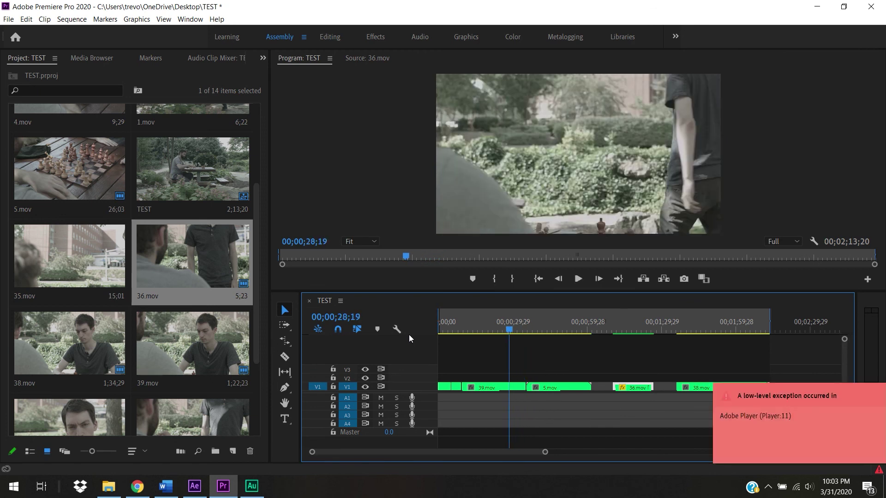
pyautogui.press('j')
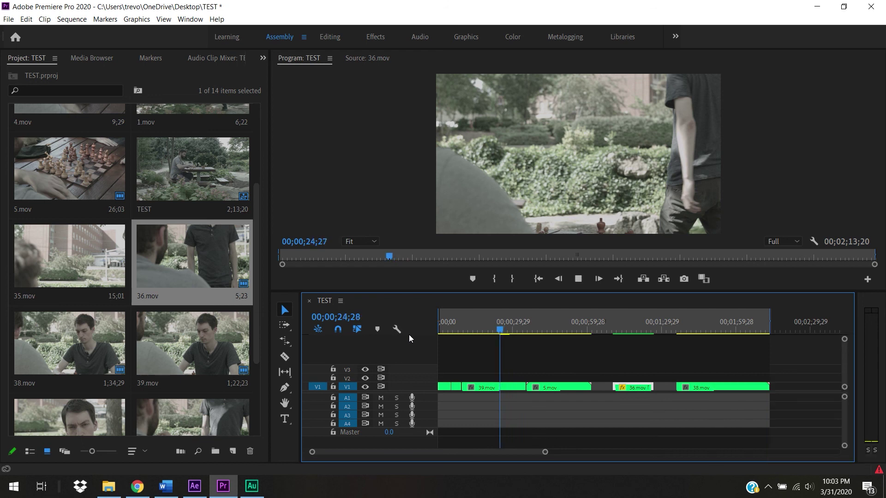
pyautogui.press('k')
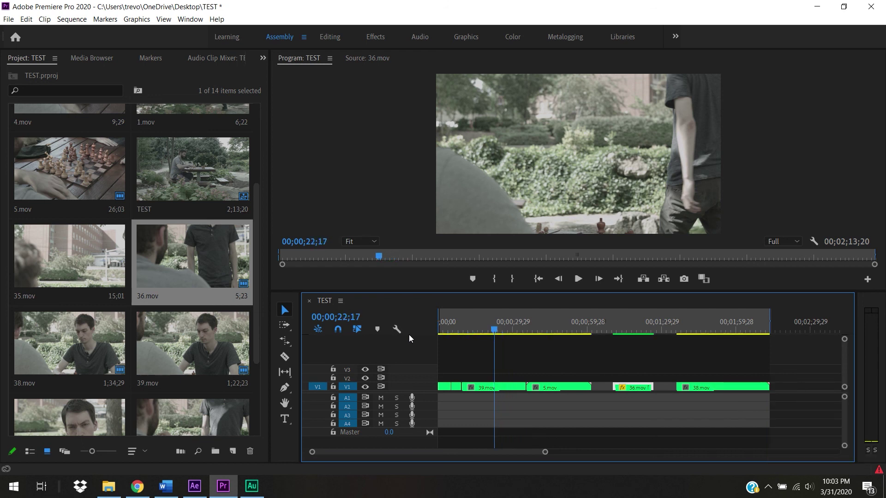
# - Clear all error entries from the event log and move the playhead to the start of the sequence
pyautogui.click(878, 470)
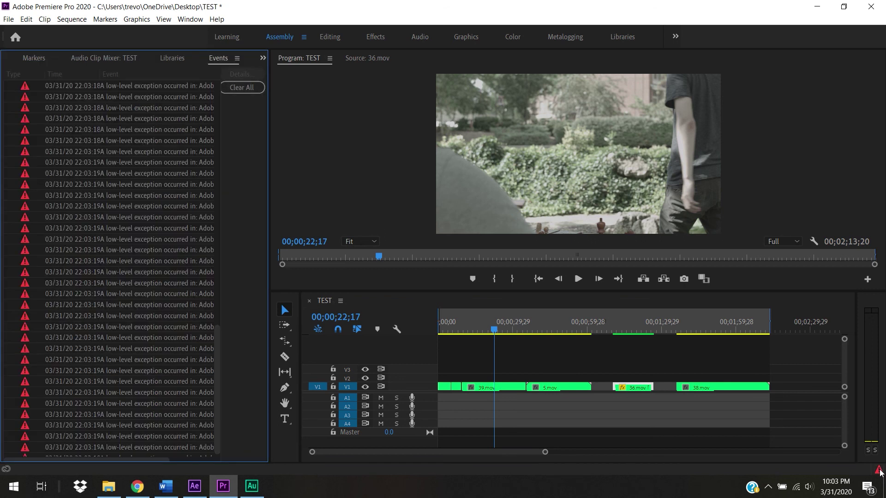
pyautogui.click(240, 88)
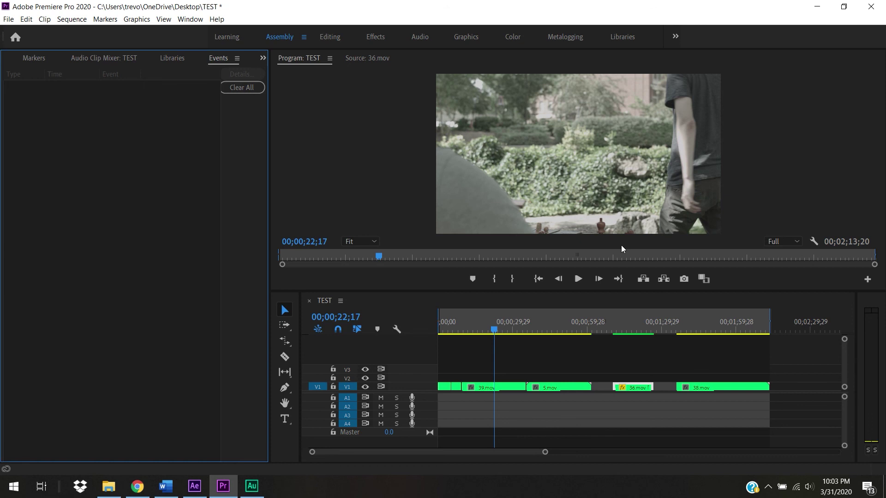
pyautogui.click(430, 337)
pyautogui.press('Home')
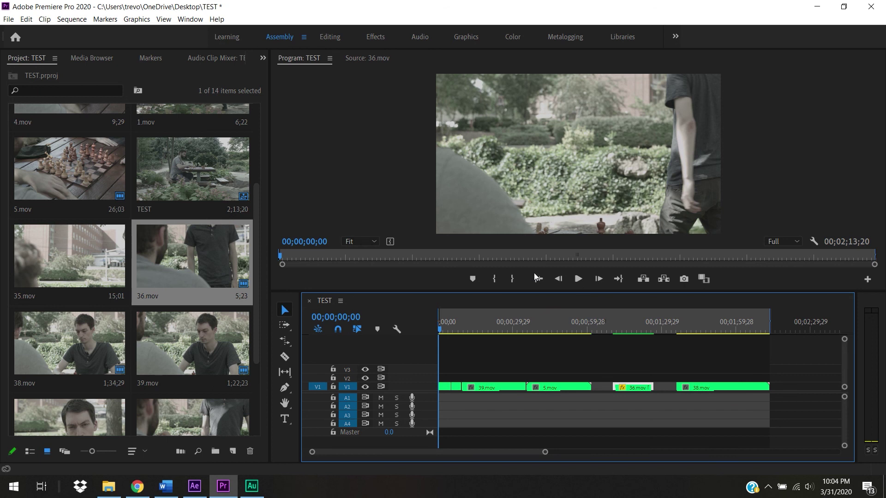
# - Set the Program monitor's playback resolution to 1/2 and then 1/4, and play the sequence from the start
pyautogui.click(788, 241)
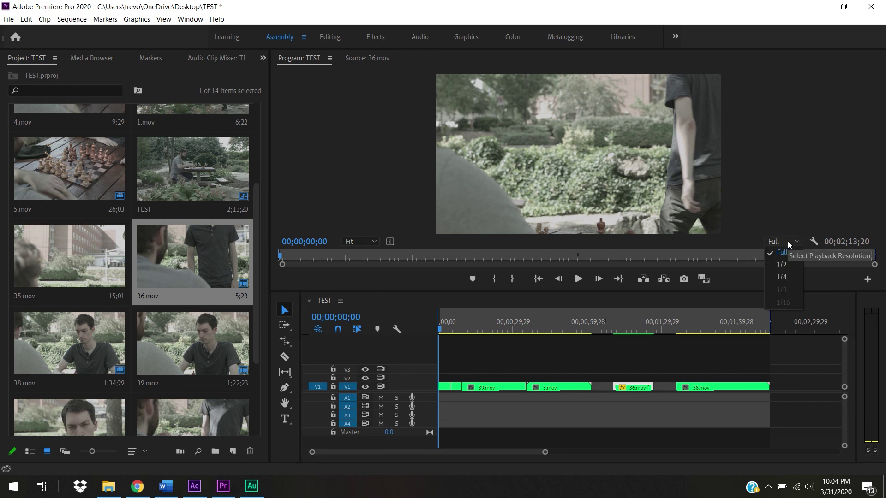
pyautogui.click(789, 264)
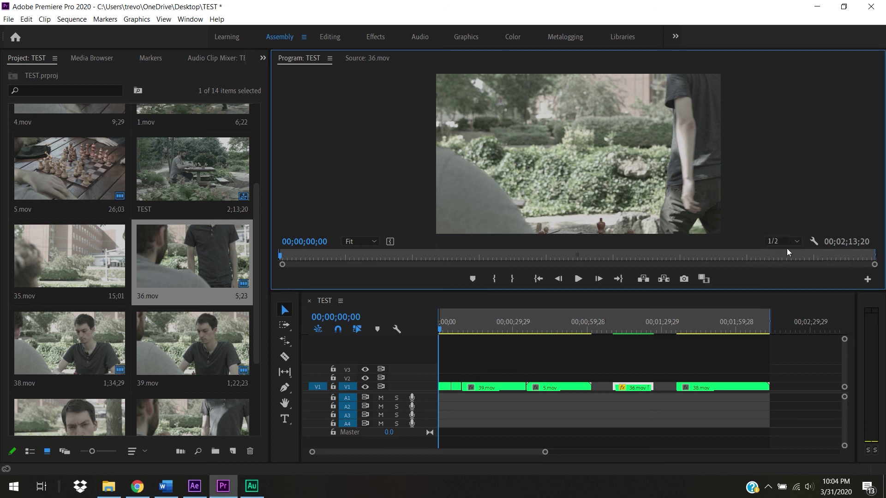
pyautogui.click(787, 240)
pyautogui.click(784, 276)
pyautogui.press('space')
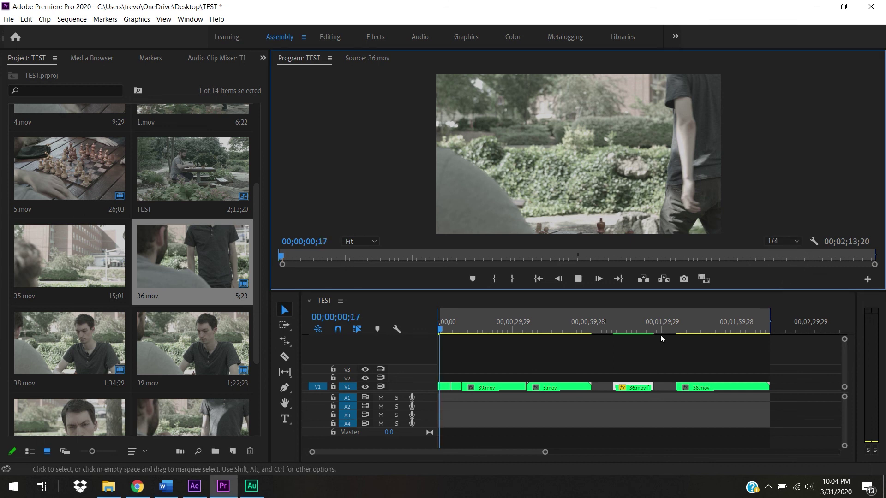
pyautogui.click(627, 330)
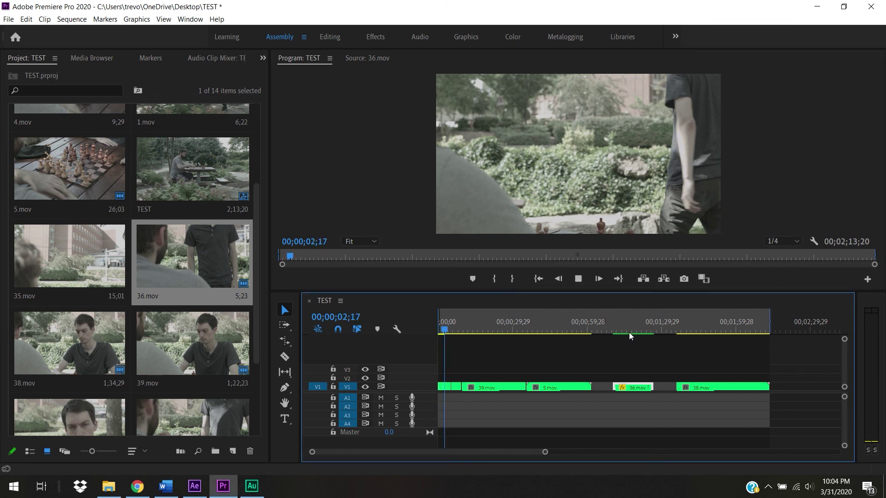